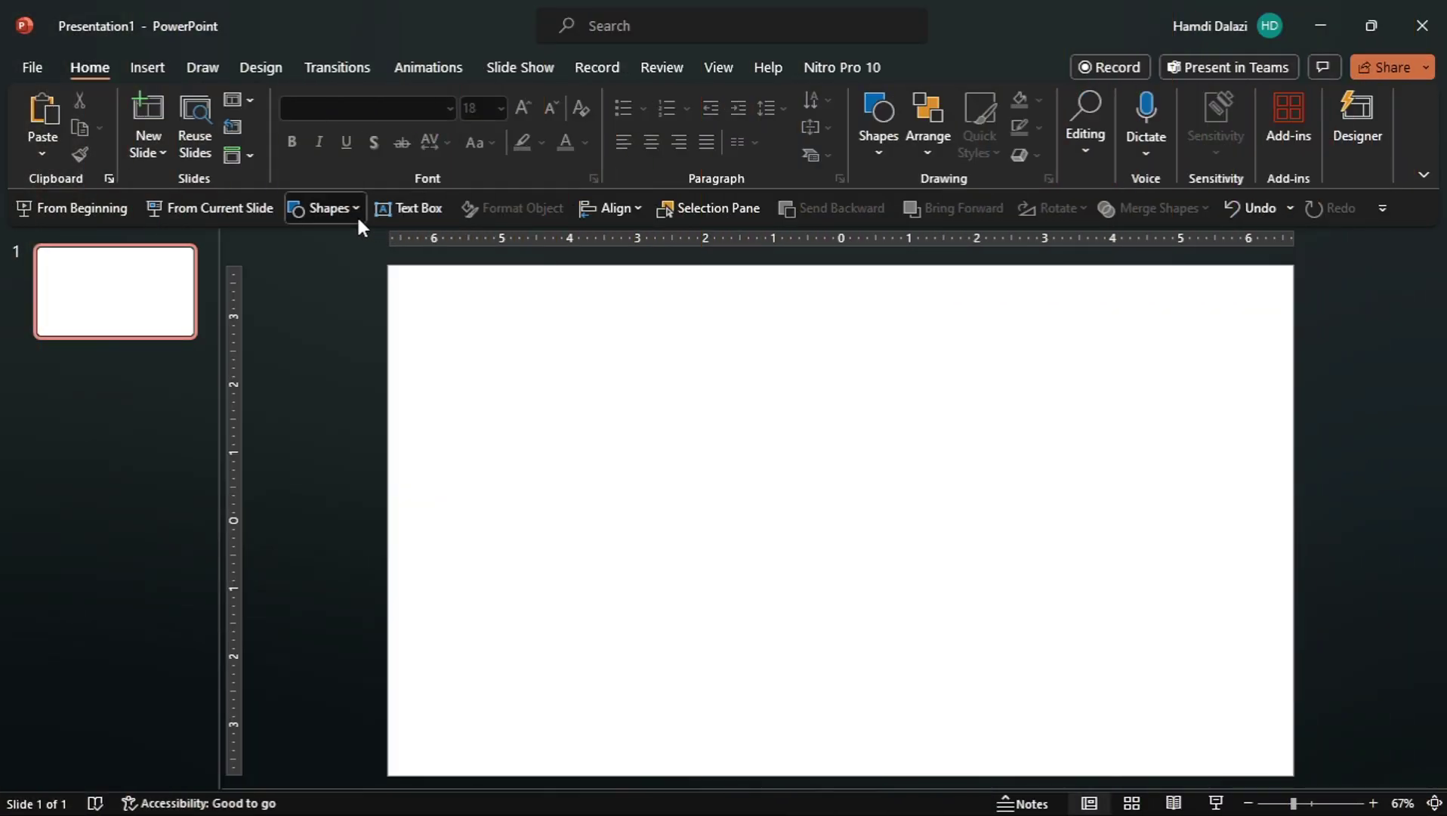
Step: Open the Shapes gallery on the new blank slide of Presentation1
{"action": "left_click", "coordinate": [357, 213]}
Step: Draw a rectangle covering the entire slide
{"action": "left_click", "coordinate": [361, 267]}
{"action": "left_click_drag", "start_coordinate": [384, 262], "coordinate": [1294, 776]}
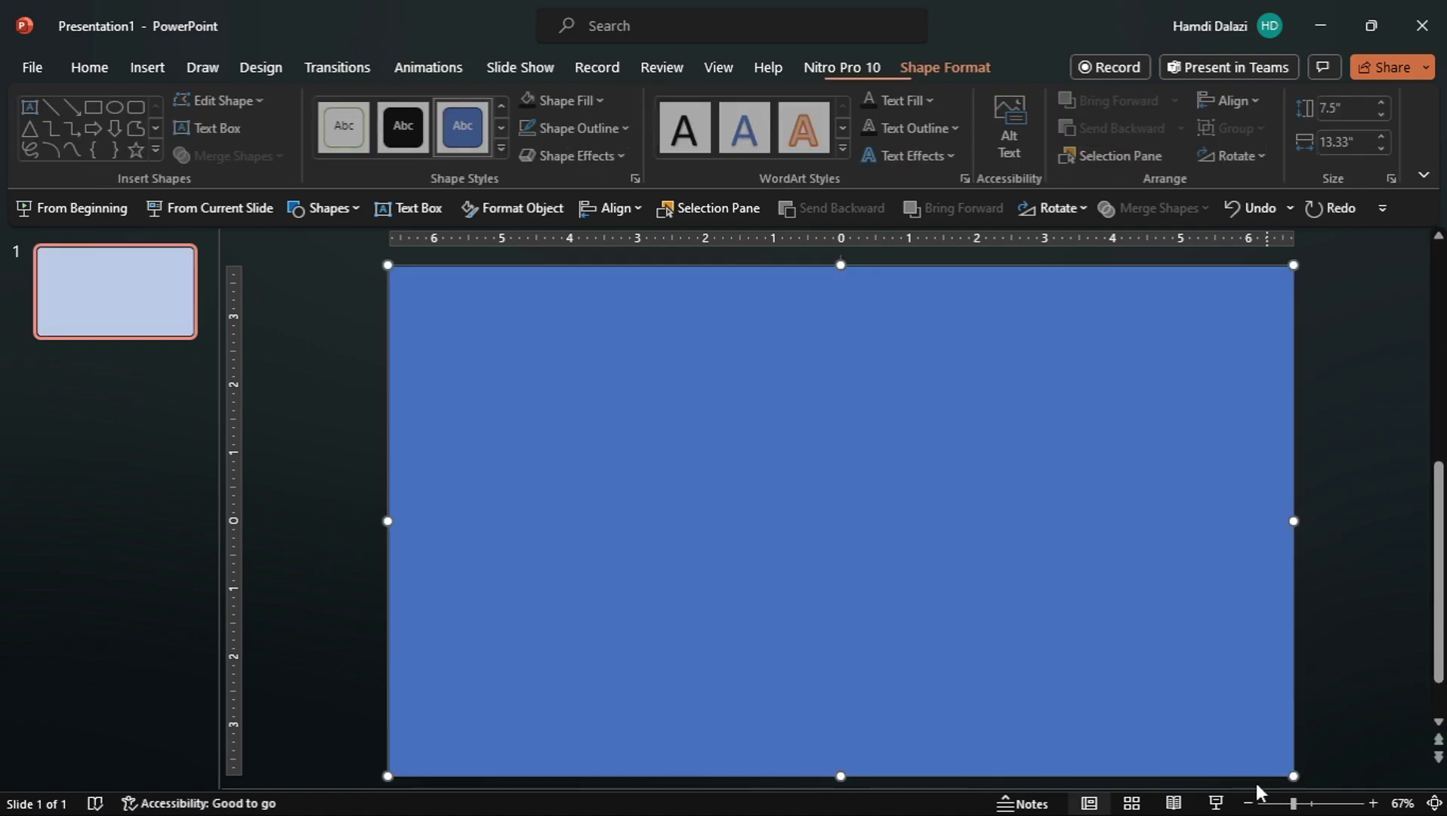
{"action": "left_click", "coordinate": [349, 488]}
Step: Add a text box set to Thunder ExtBd at 300 pt
{"action": "left_click", "coordinate": [383, 207]}
{"action": "left_click", "coordinate": [320, 415]}
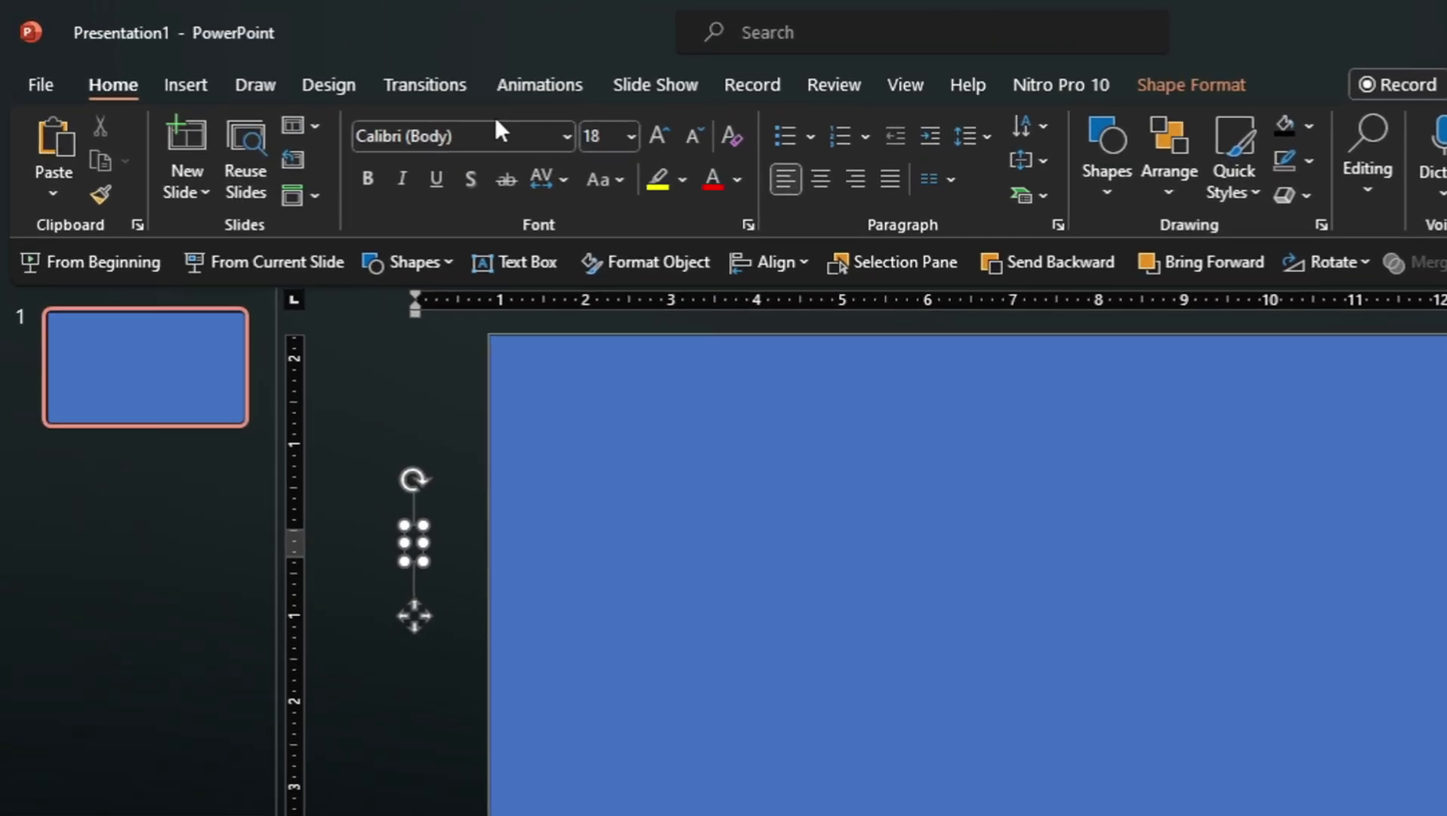
{"action": "left_click", "coordinate": [485, 130]}
{"action": "type", "text": "Thunder ExtBd"}
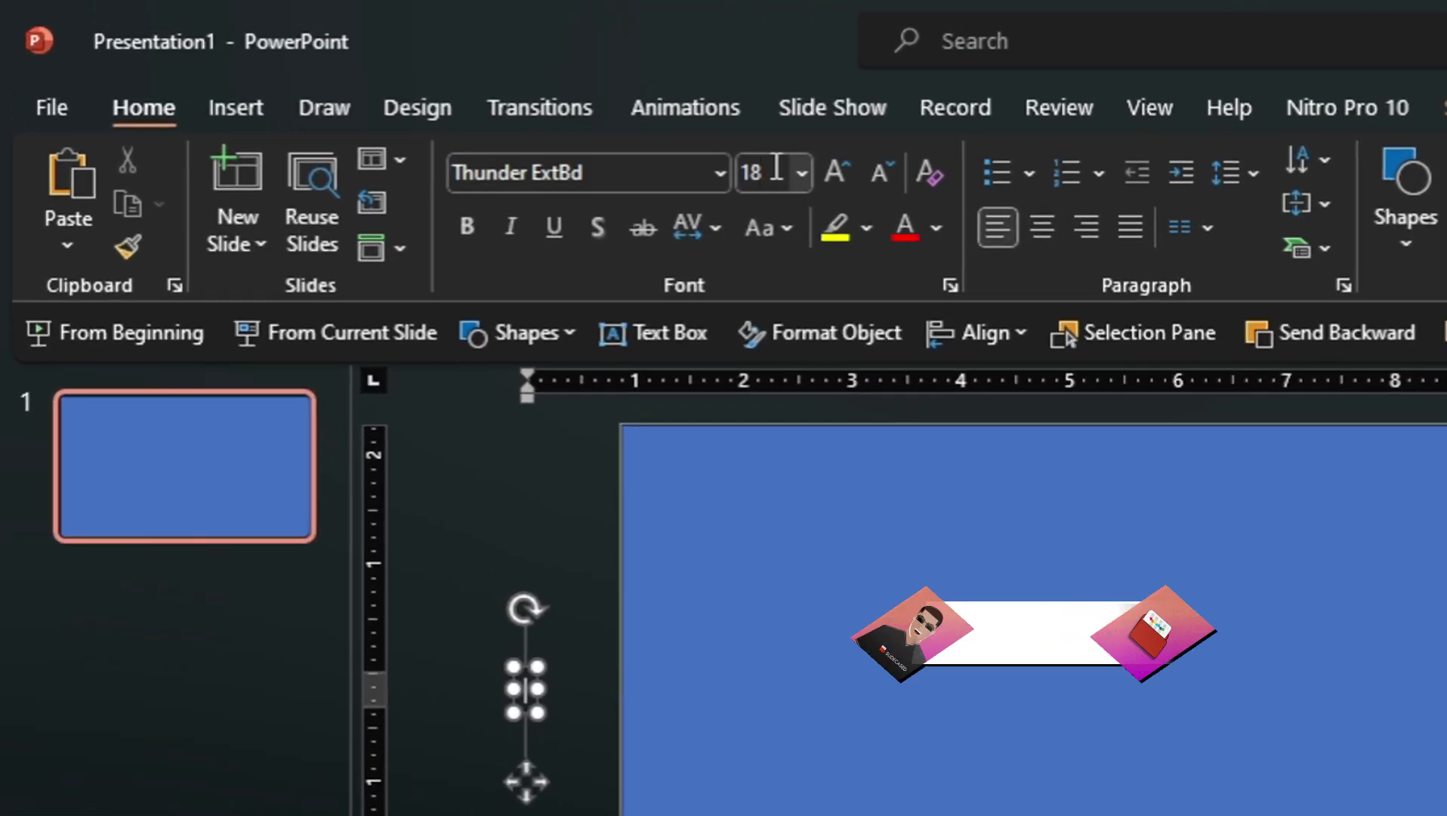
{"action": "left_click", "coordinate": [771, 168]}
{"action": "type", "text": "300"}
{"action": "key", "text": "Return"}
Step: Type a centred 'INDIA' and centre the box horizontally on the slide
{"action": "left_click", "coordinate": [1039, 230]}
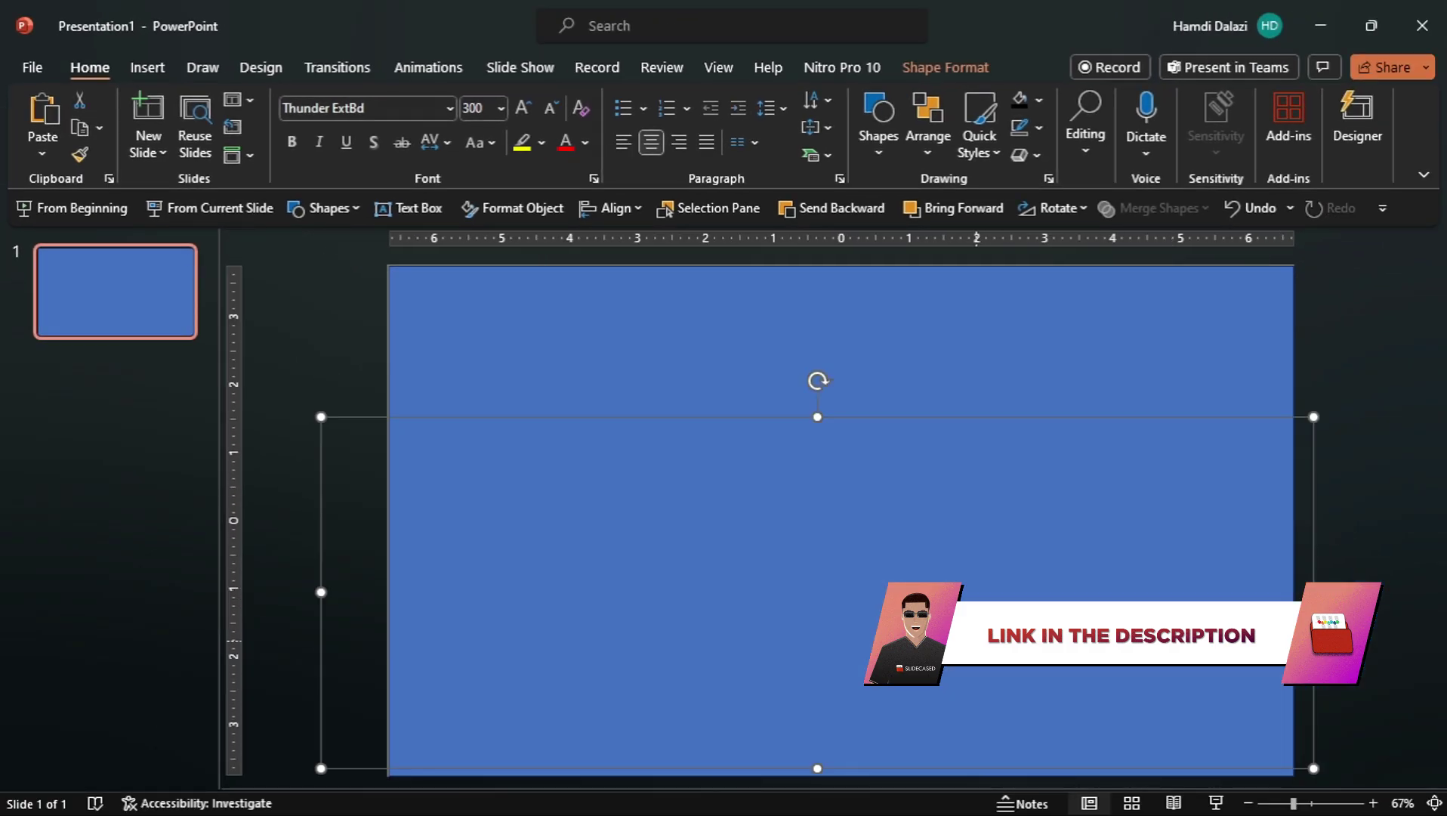
{"action": "type", "text": "INDIA"}
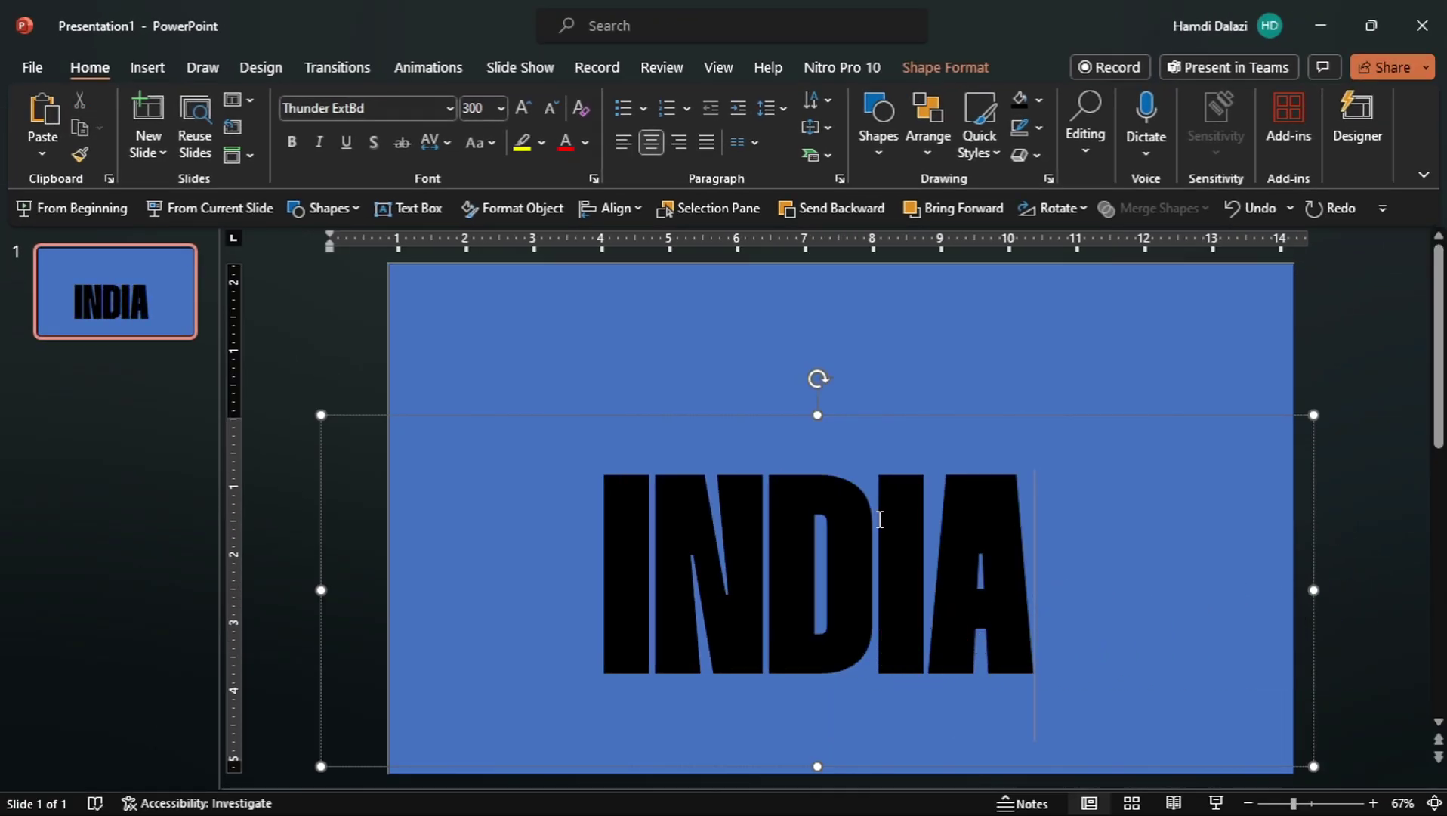
{"action": "left_click", "coordinate": [616, 208]}
{"action": "left_click", "coordinate": [653, 270]}
Step: Centre the INDIA box vertically and set its character spacing to Very Loose
{"action": "left_click", "coordinate": [623, 209]}
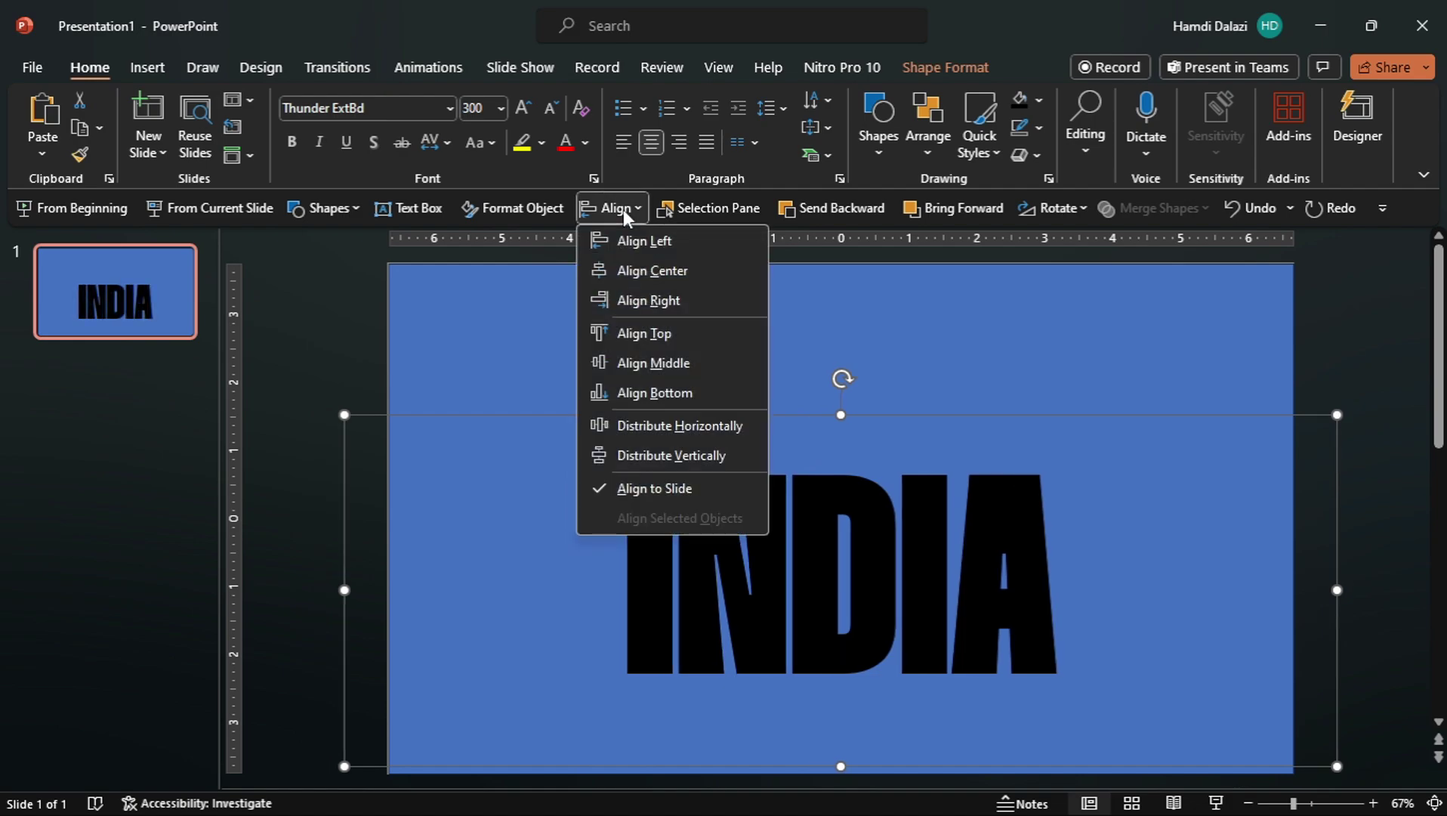
{"action": "left_click", "coordinate": [675, 365]}
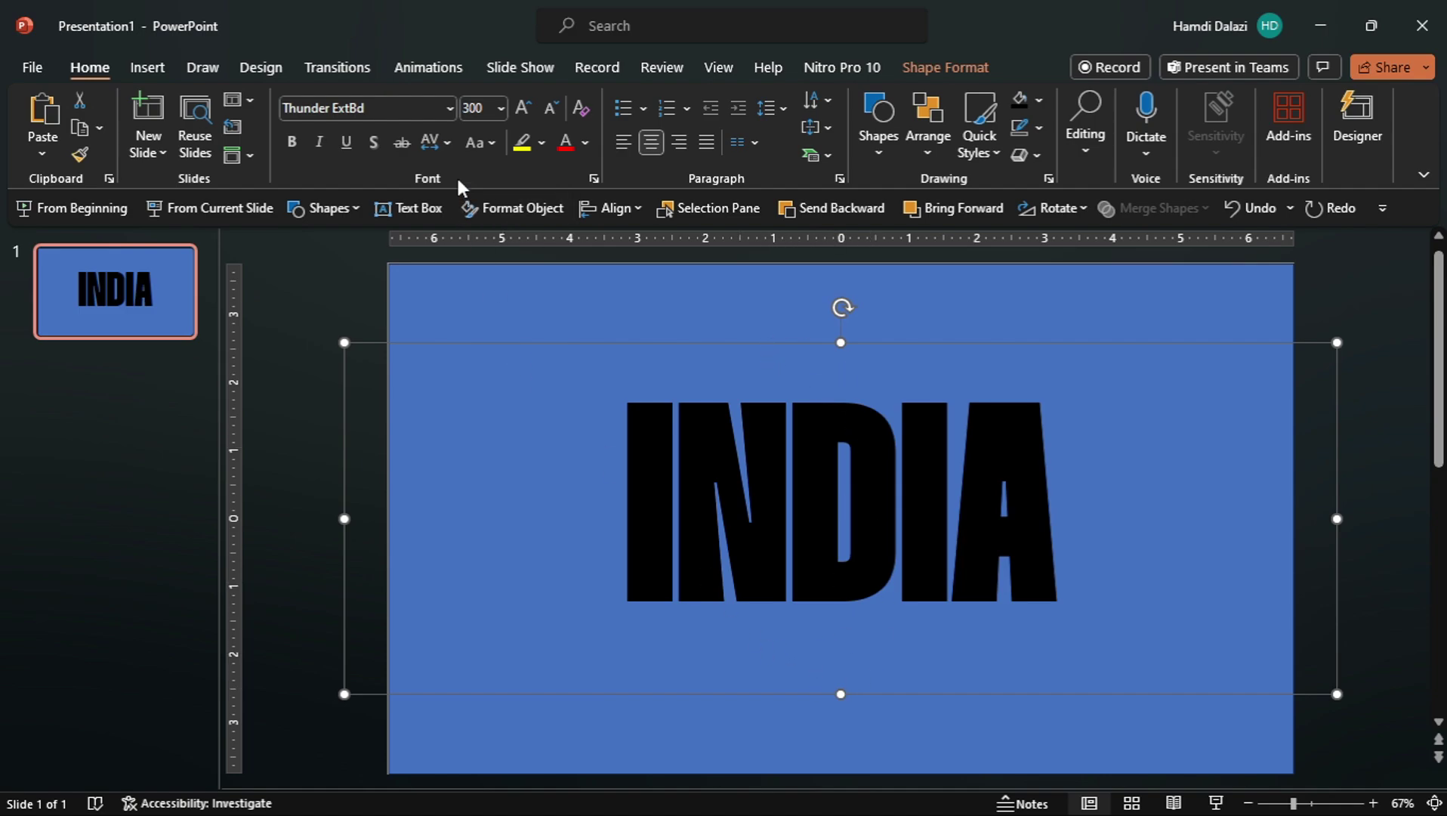
{"action": "left_click", "coordinate": [437, 141]}
{"action": "left_click", "coordinate": [500, 290]}
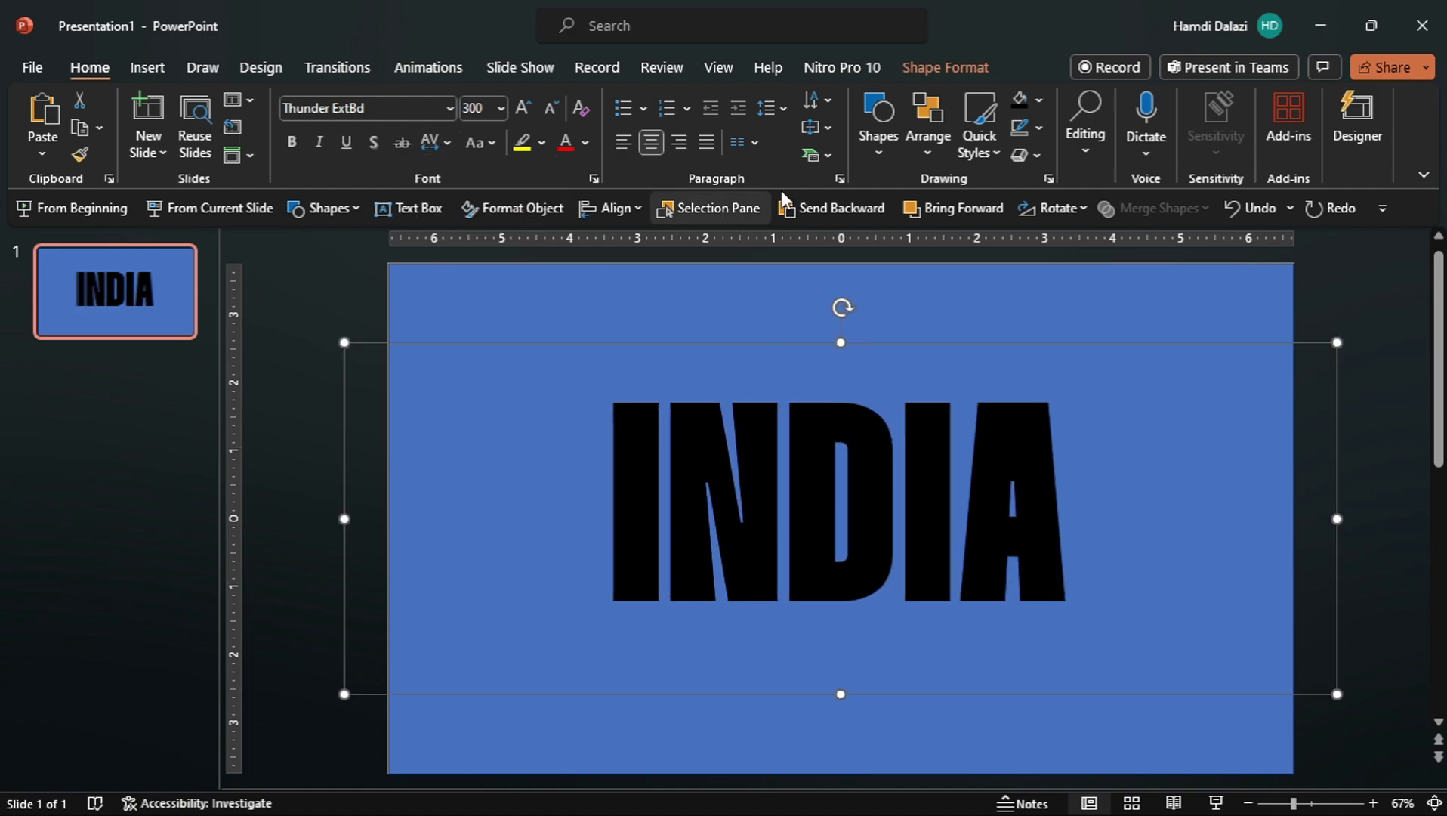
Step: Set INDIA's line spacing to 1.11 Multiple and re-centre the box vertically
{"action": "left_click", "coordinate": [840, 179]}
{"action": "left_click", "coordinate": [815, 470]}
{"action": "left_click", "coordinate": [810, 571]}
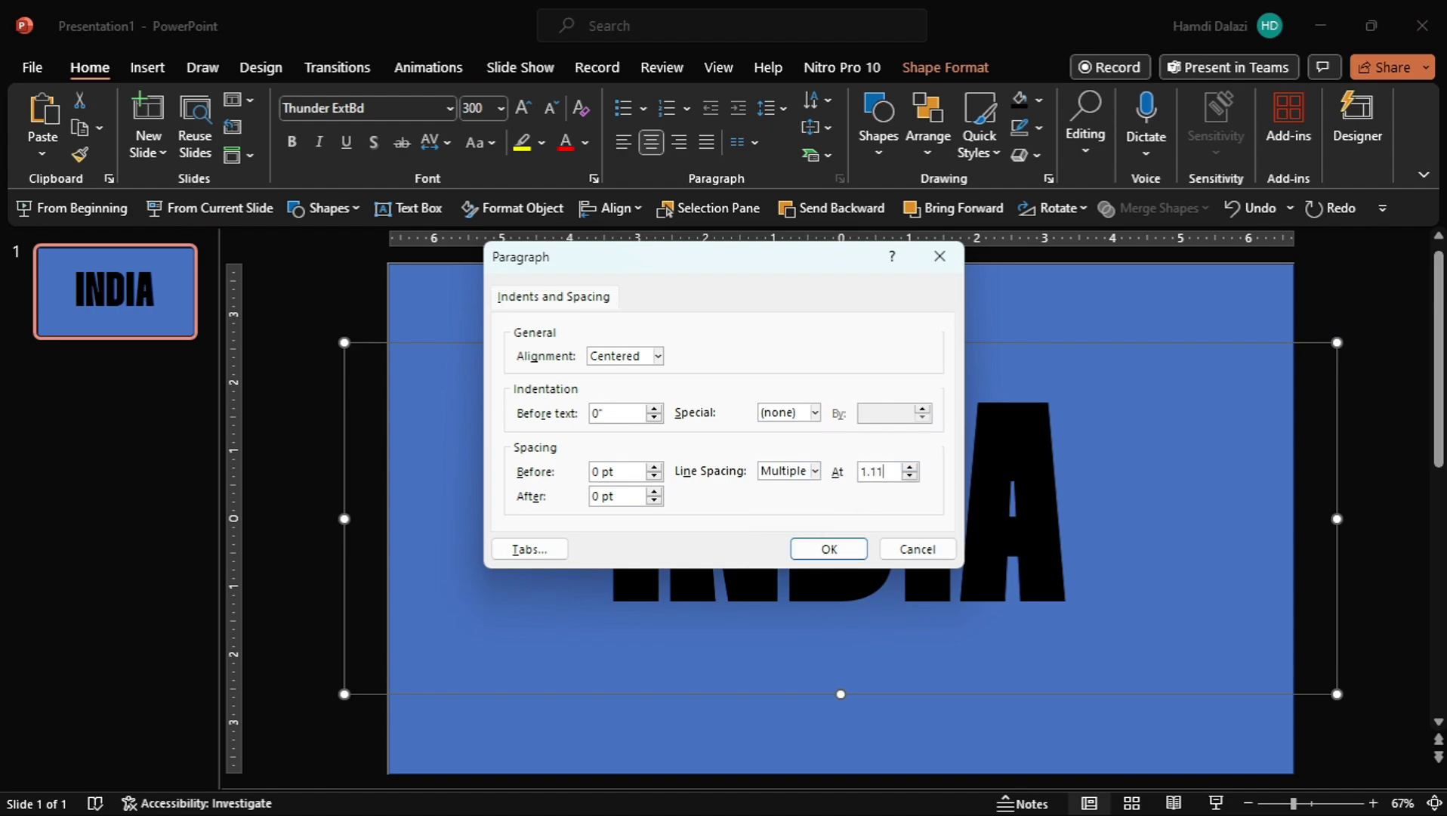
{"action": "left_click", "coordinate": [852, 544]}
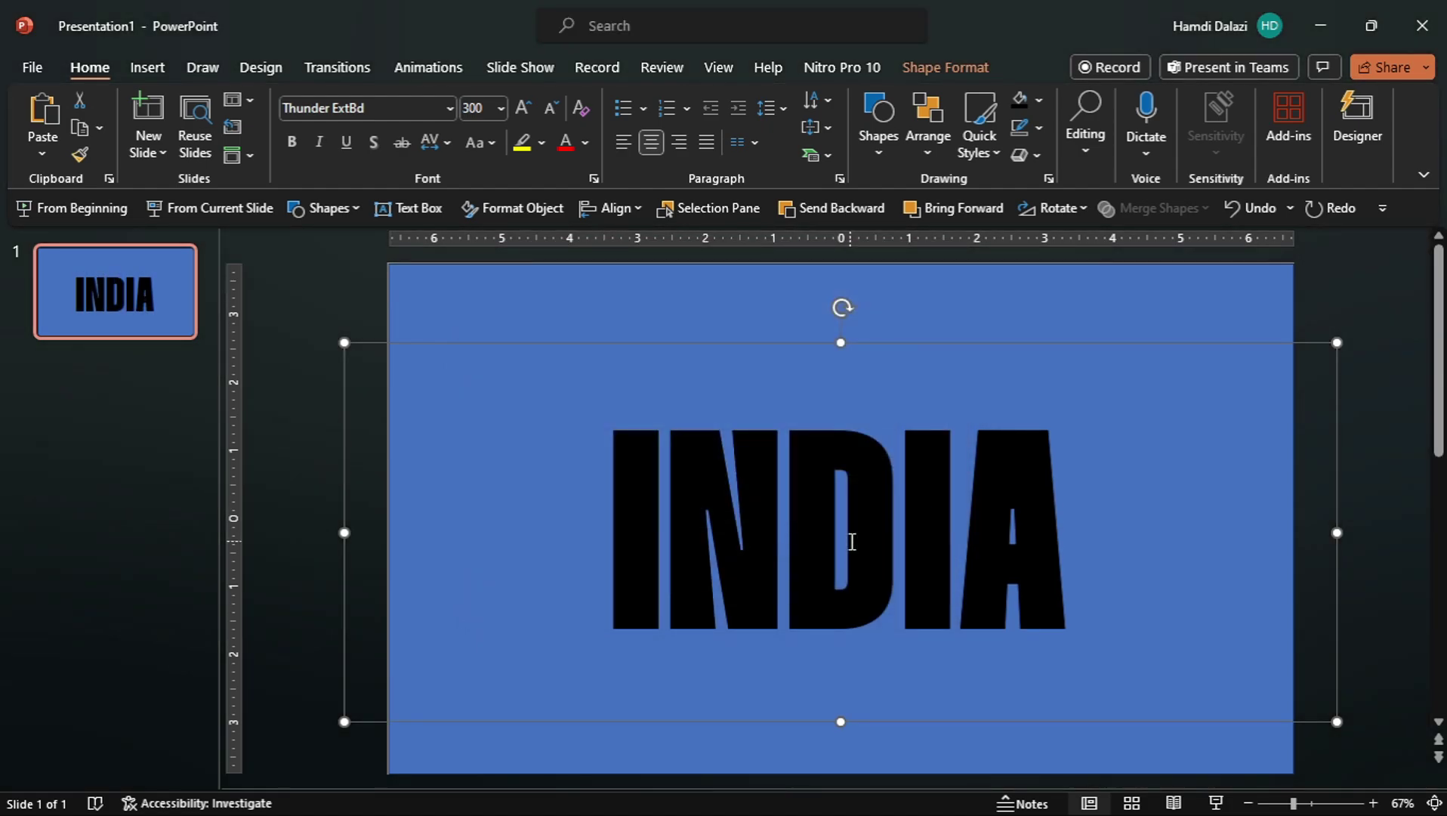
{"action": "left_click", "coordinate": [634, 221]}
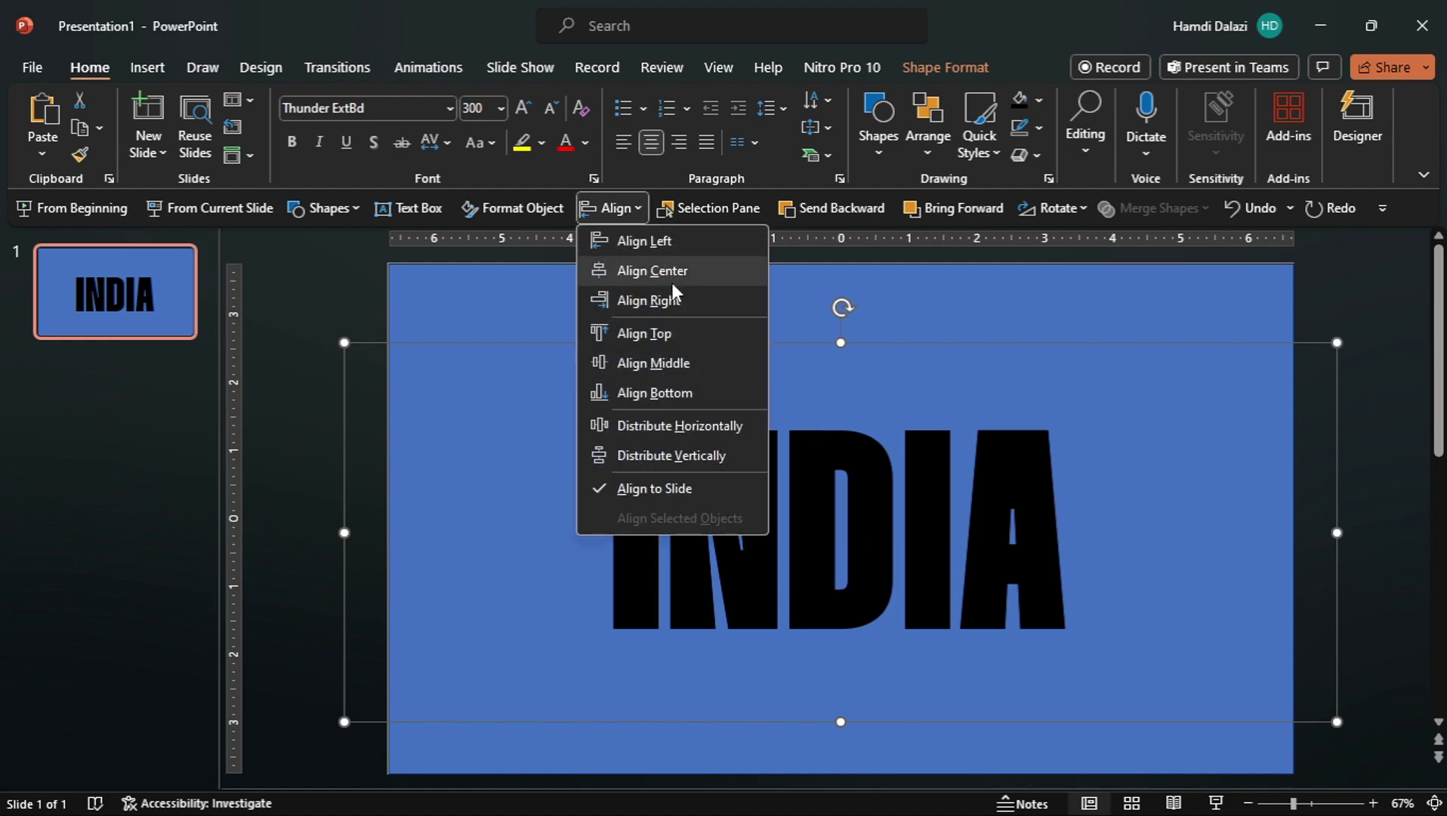
{"action": "left_click", "coordinate": [674, 365]}
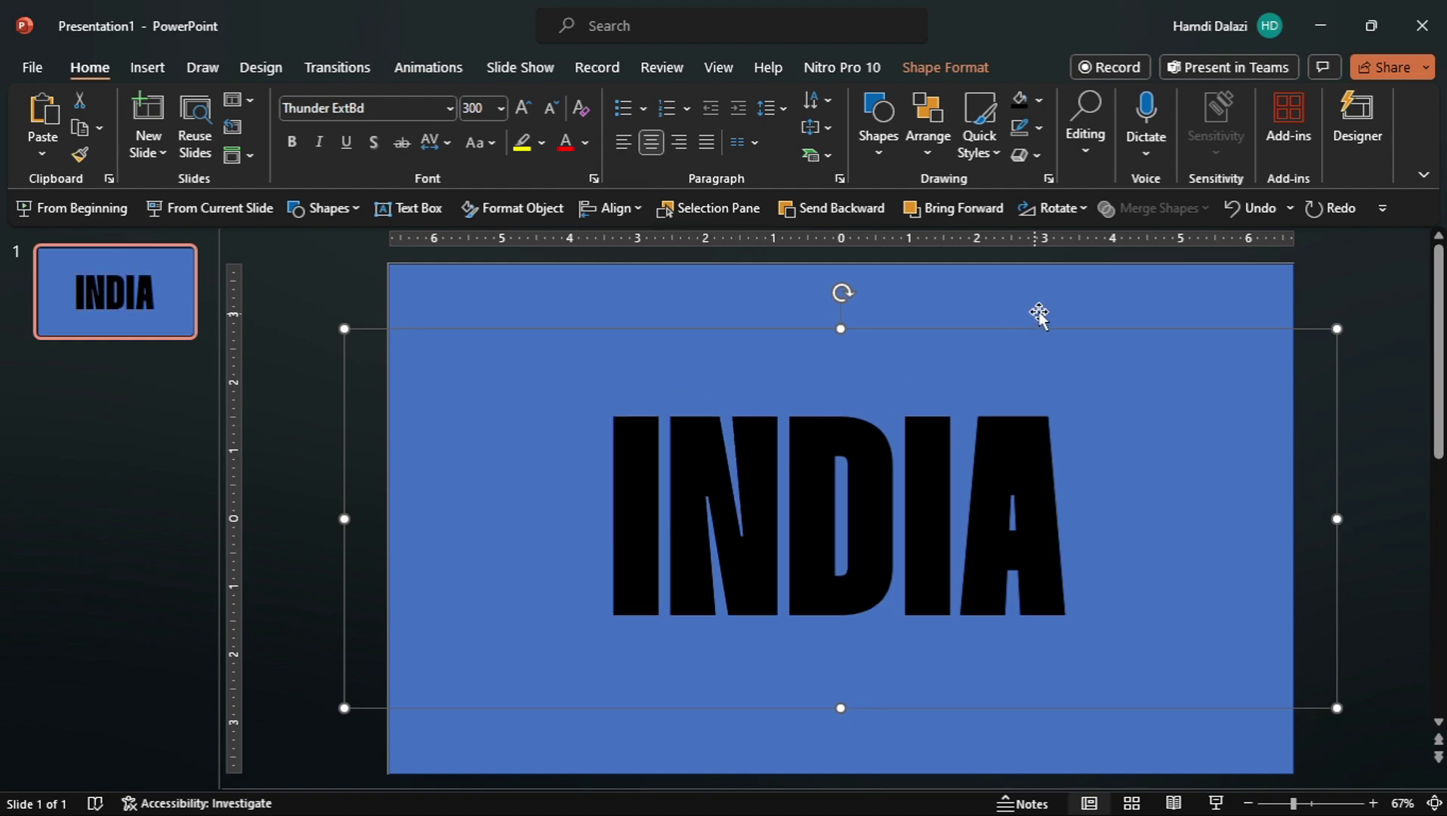
{"action": "left_click", "coordinate": [1064, 301]}
Step: Subtract the INDIA text from the rectangle to cut out the letters
{"action": "left_click", "coordinate": [969, 449], "text": "shift"}
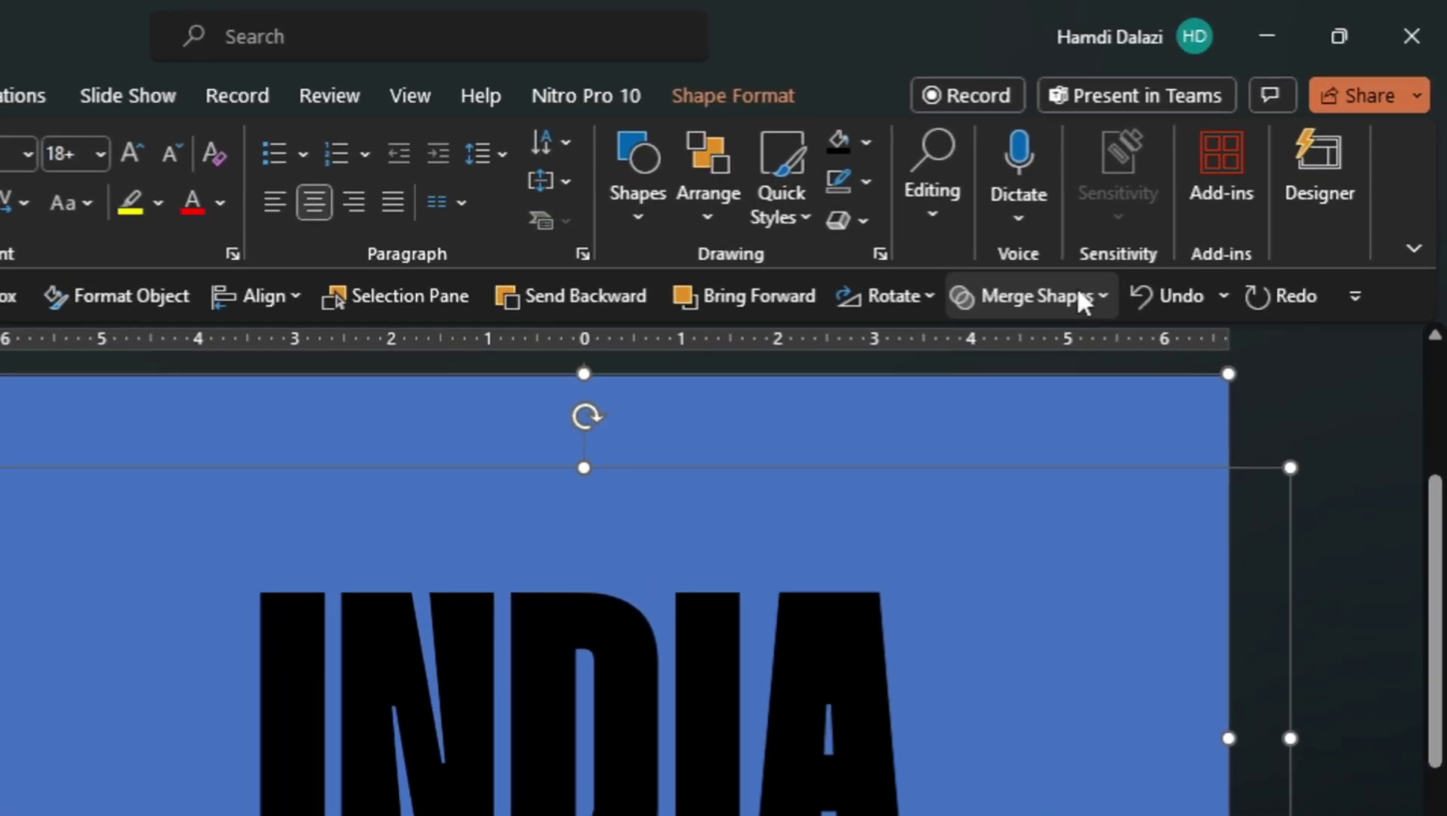
{"action": "left_click", "coordinate": [1162, 208]}
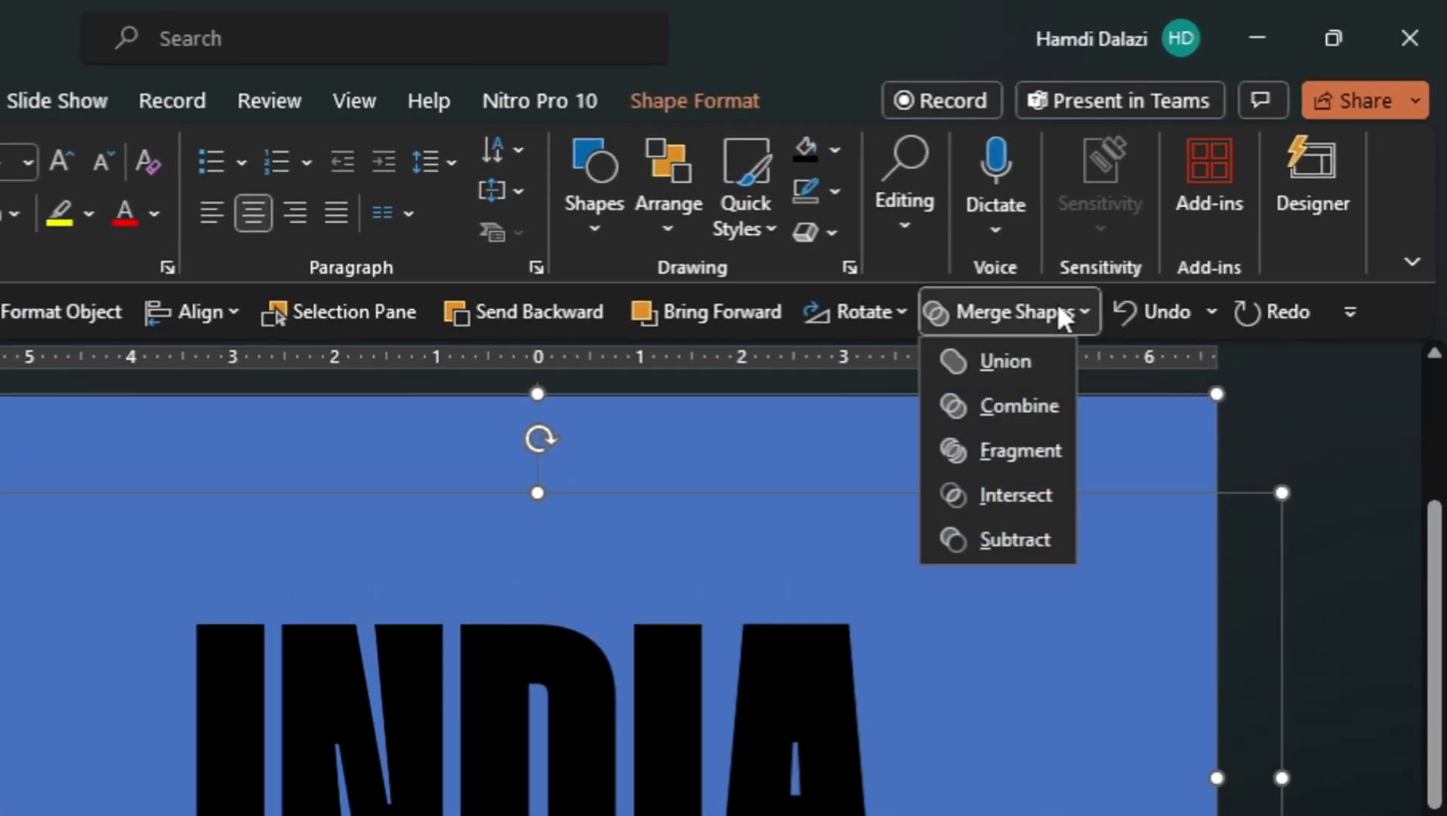
{"action": "left_click", "coordinate": [1064, 542]}
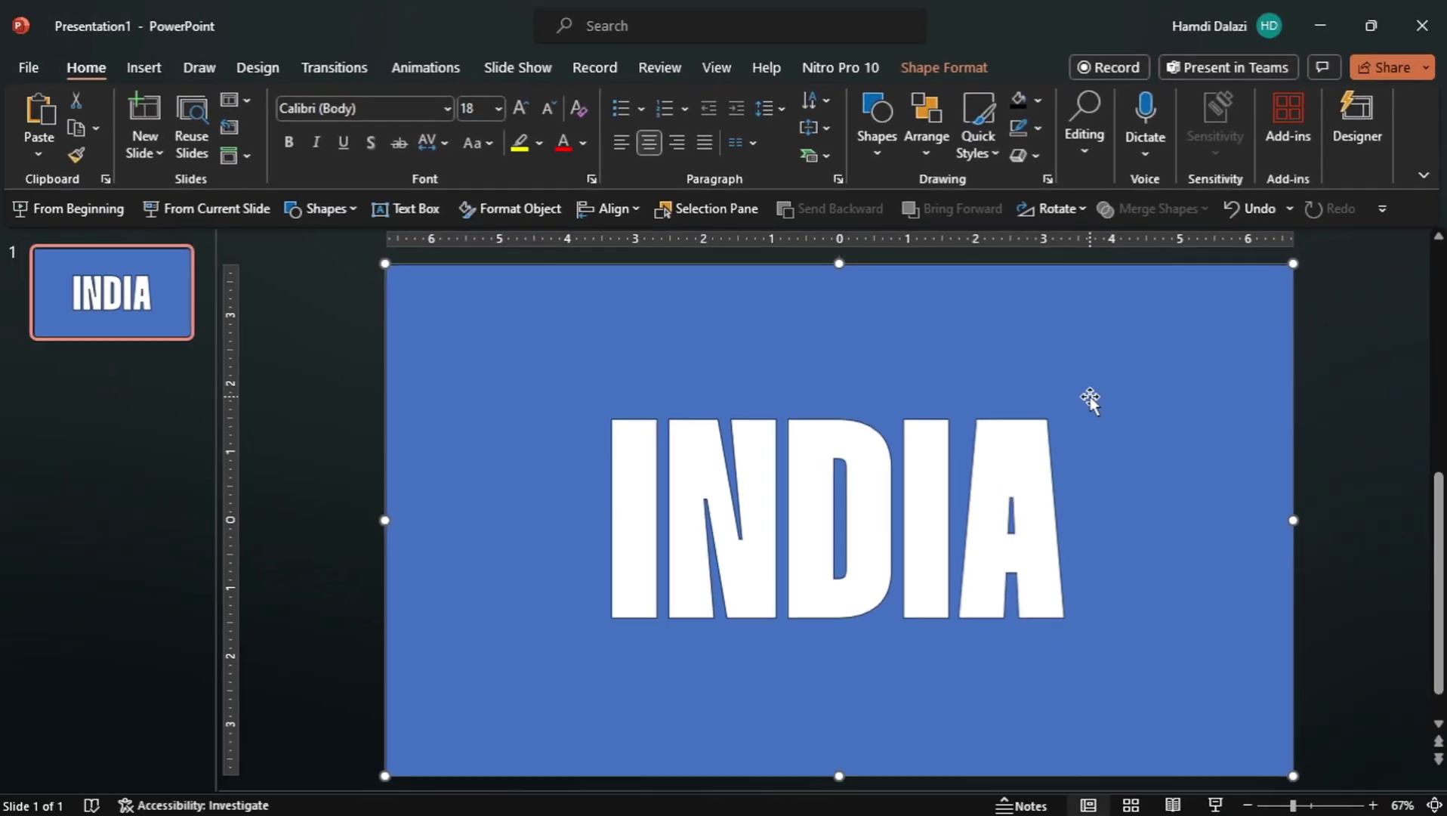
Step: Fill the cut-out shape black and remove its outline
{"action": "left_click", "coordinate": [591, 100]}
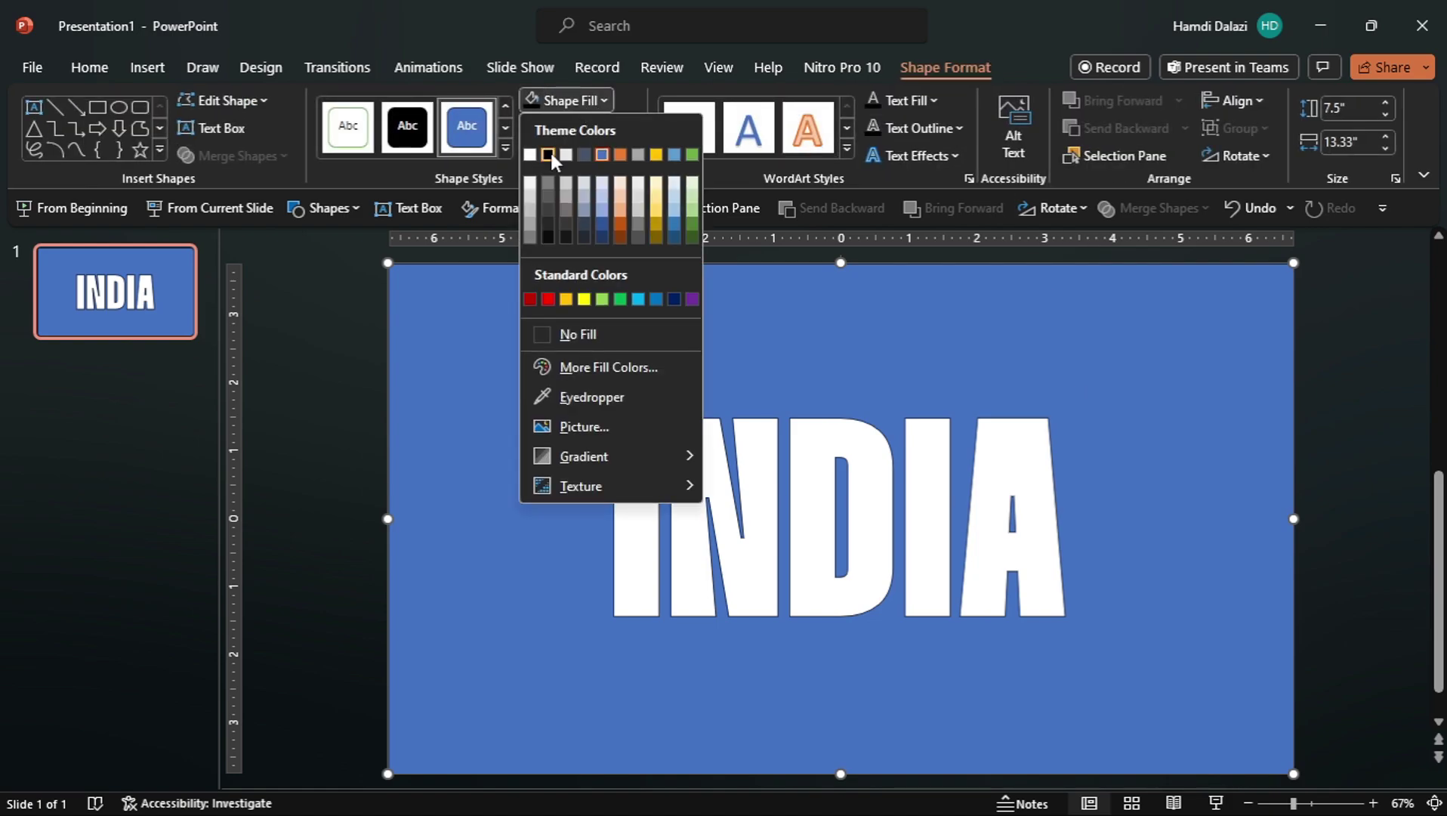
{"action": "left_click", "coordinate": [550, 152]}
{"action": "left_click", "coordinate": [587, 126]}
{"action": "left_click", "coordinate": [591, 361]}
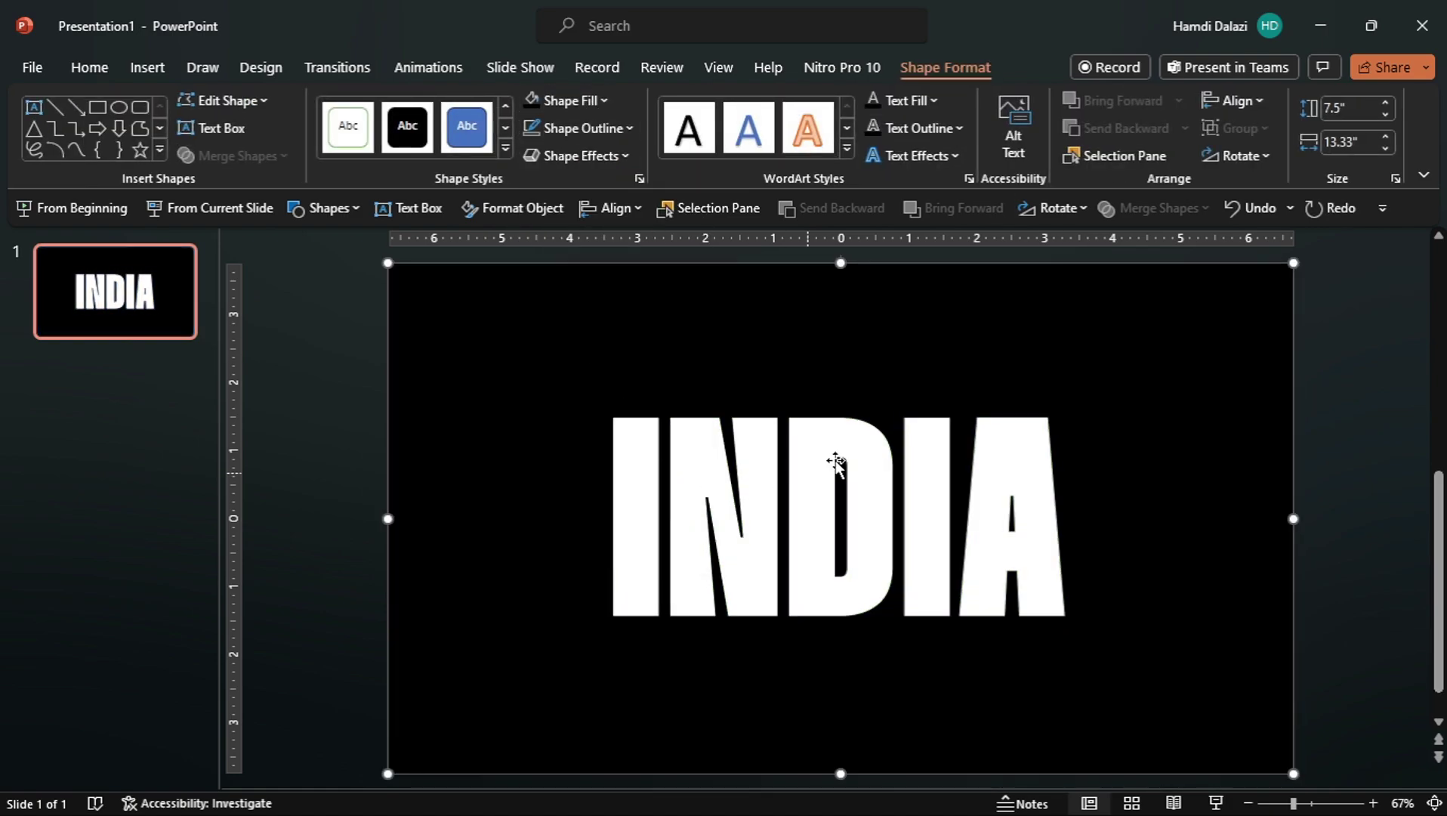
{"action": "scroll", "coordinate": [846, 453], "scroll_direction": "down", "scroll_amount": 2}
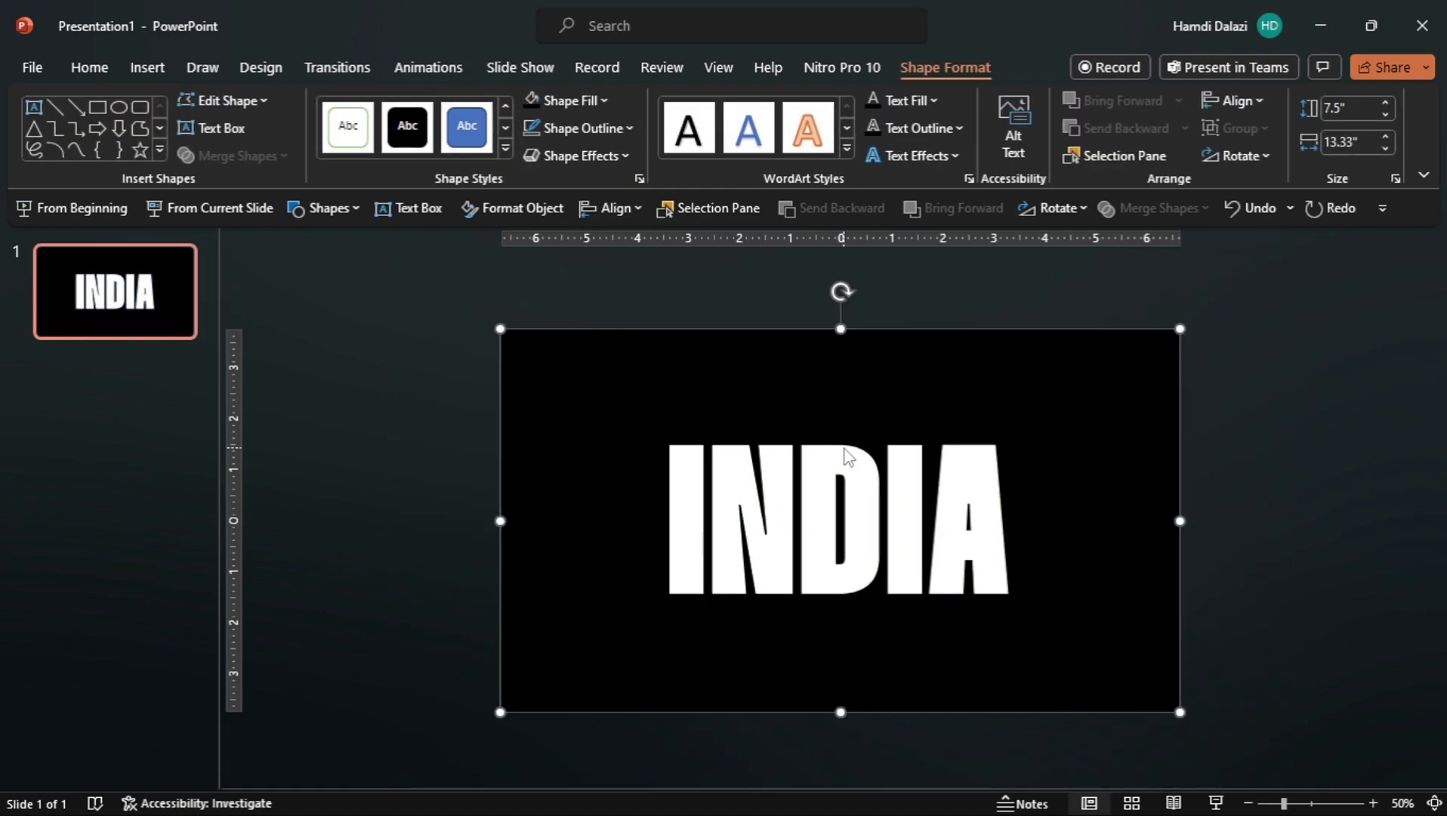
{"action": "left_click", "coordinate": [713, 208]}
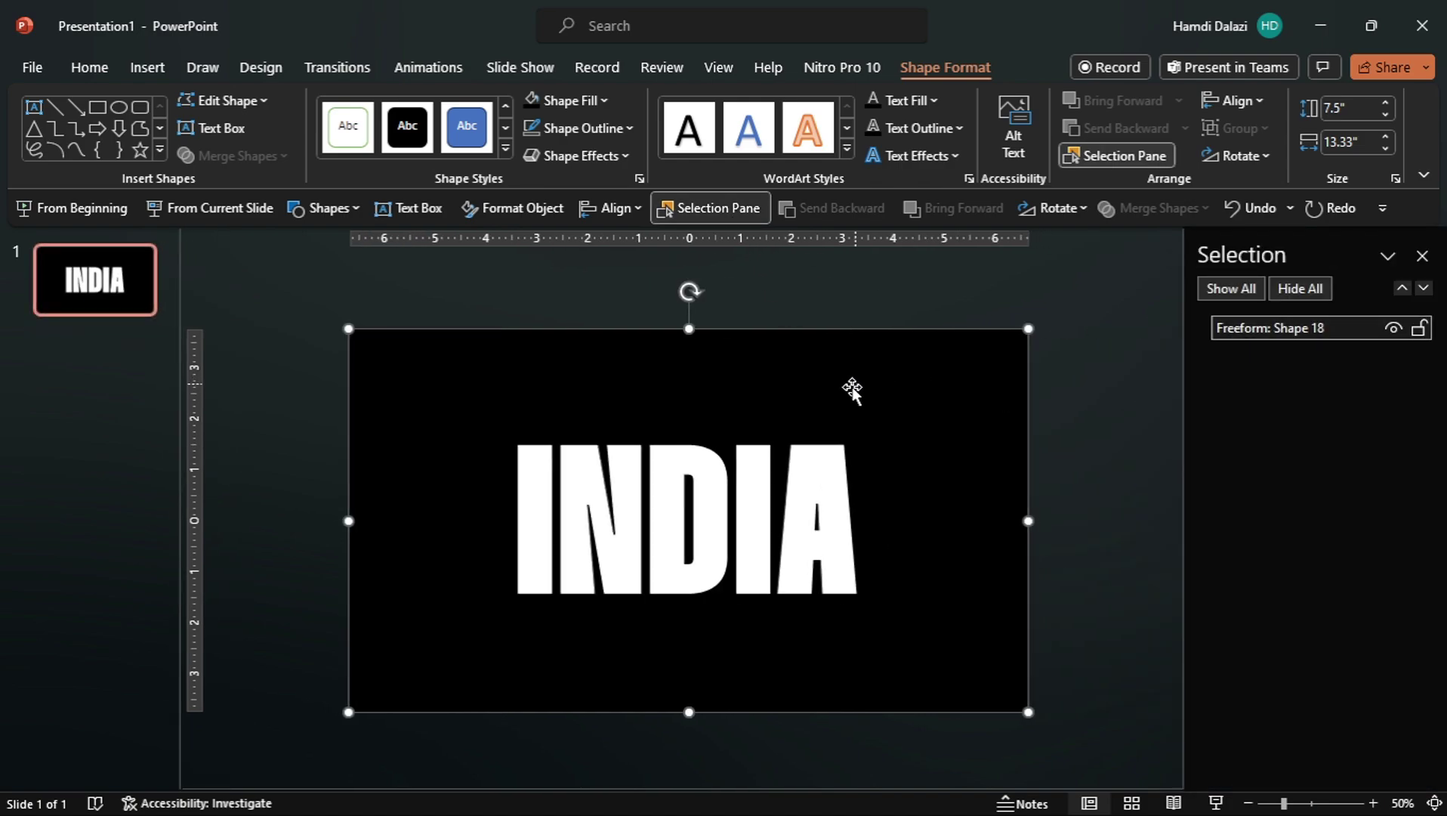
Step: Cut the INDIA shape and paste it back as a Picture (SVG)
{"action": "left_click", "coordinate": [1421, 259]}
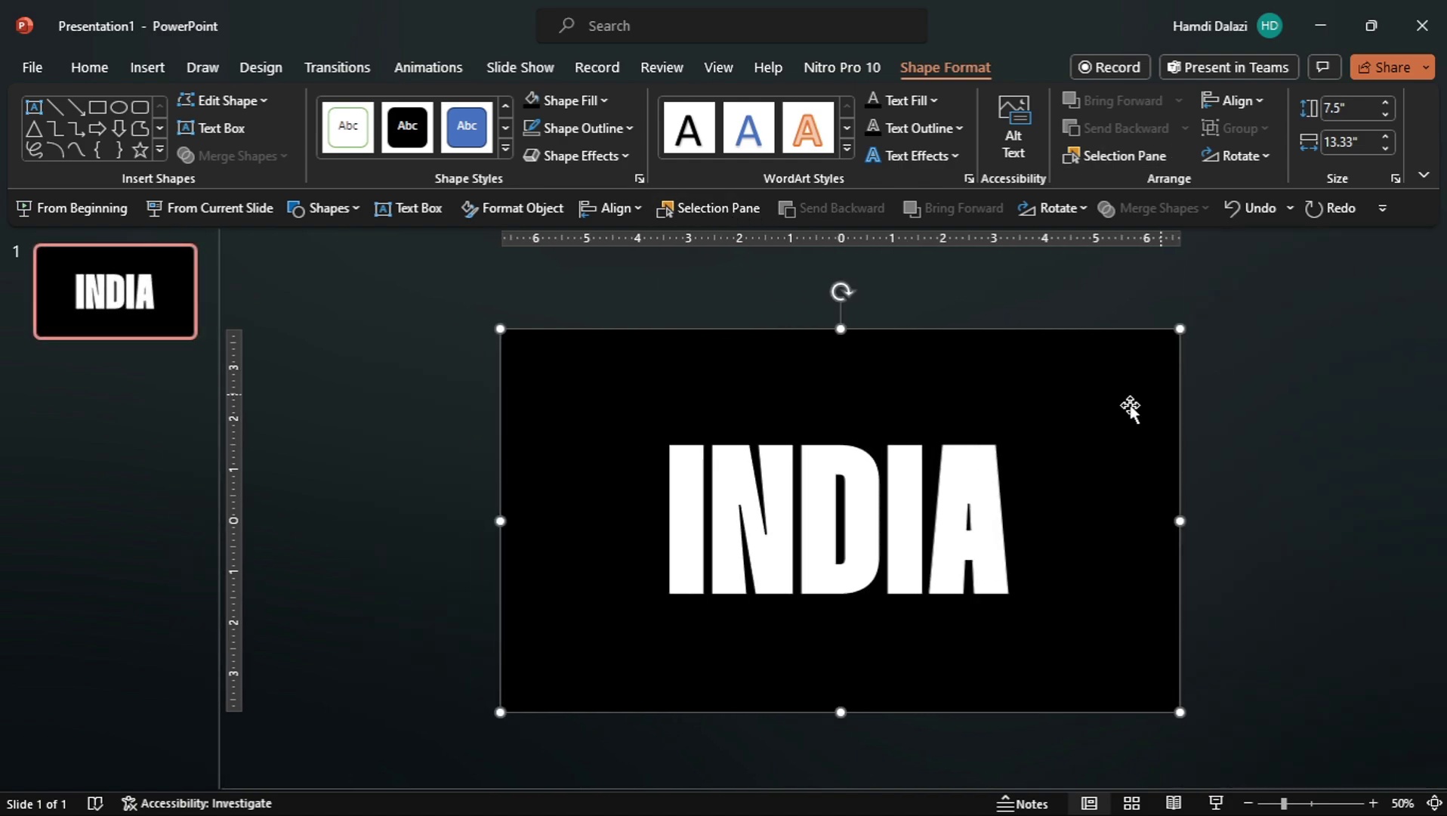
{"action": "key", "text": "ctrl+x"}
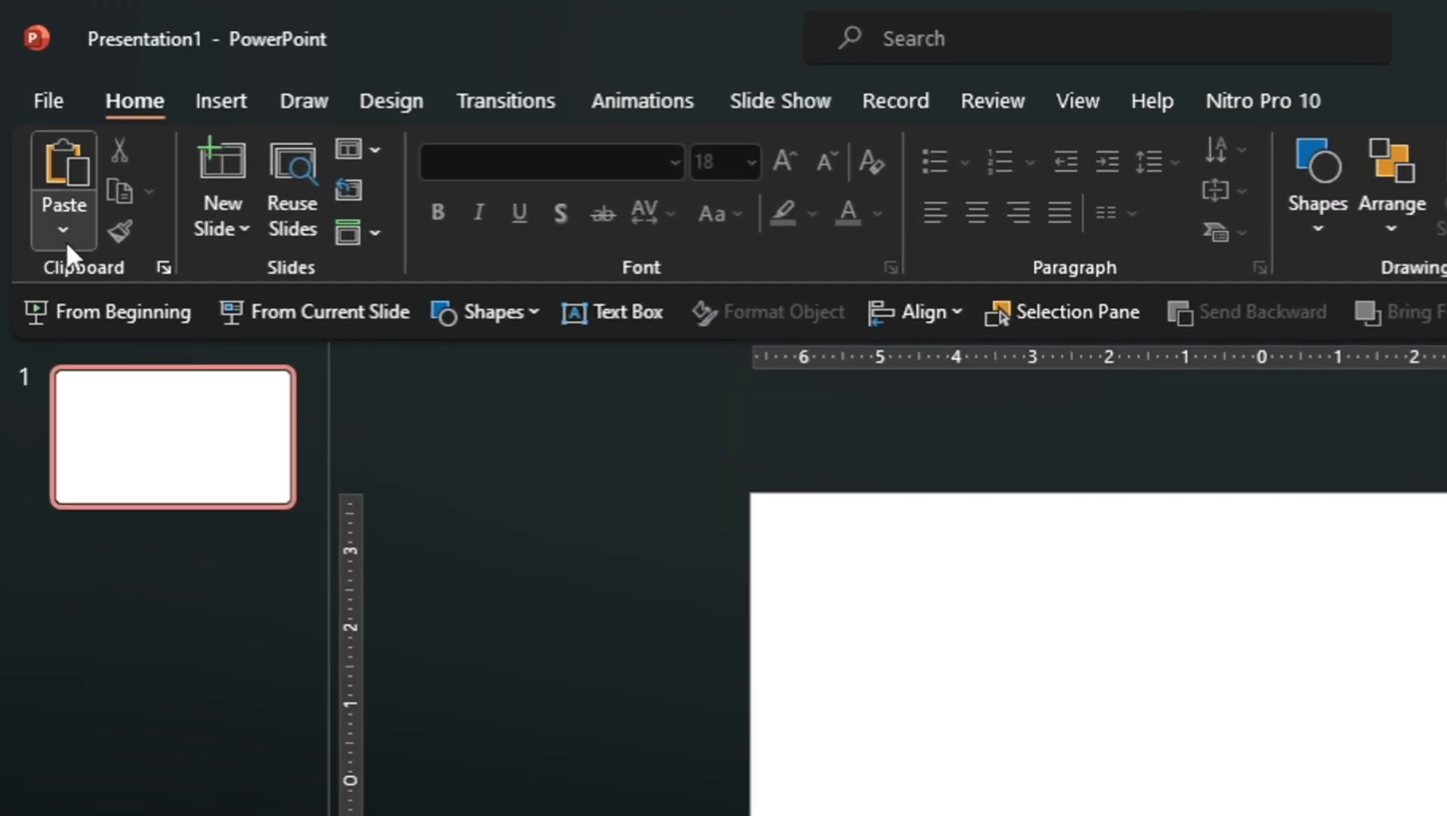
{"action": "left_click", "coordinate": [47, 172]}
{"action": "left_click", "coordinate": [109, 270]}
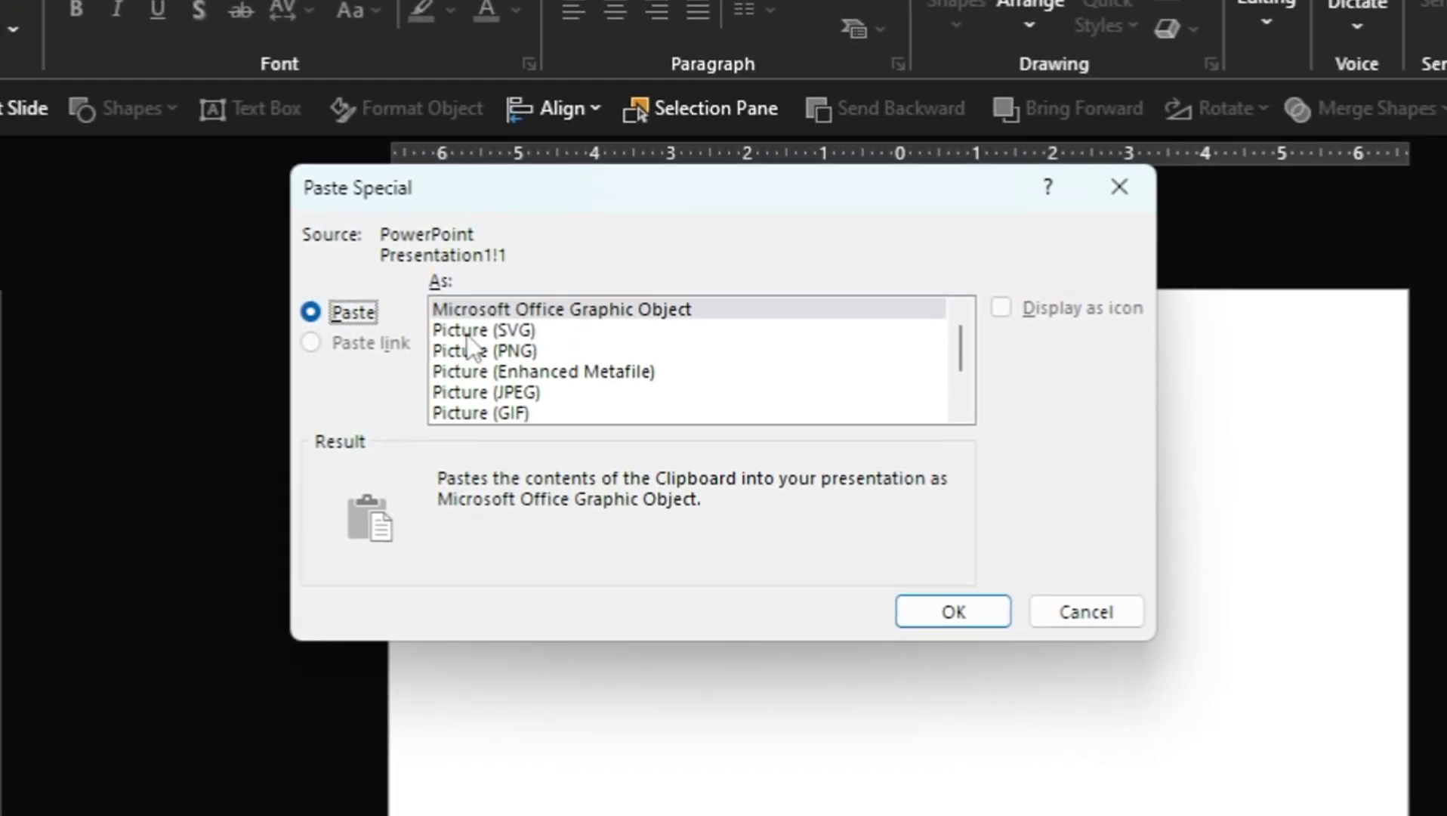
{"action": "left_click", "coordinate": [482, 330]}
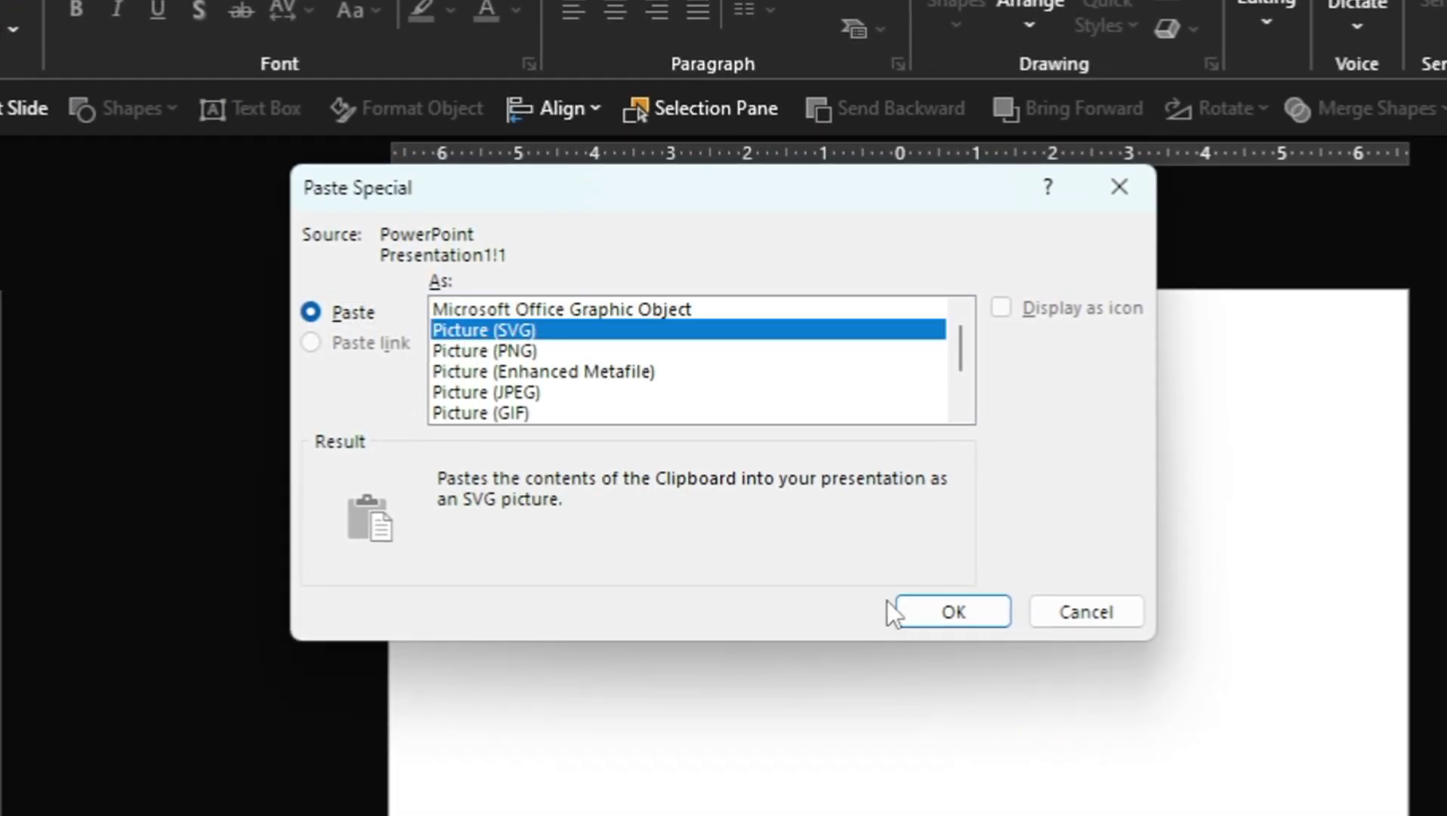
{"action": "left_click", "coordinate": [919, 617]}
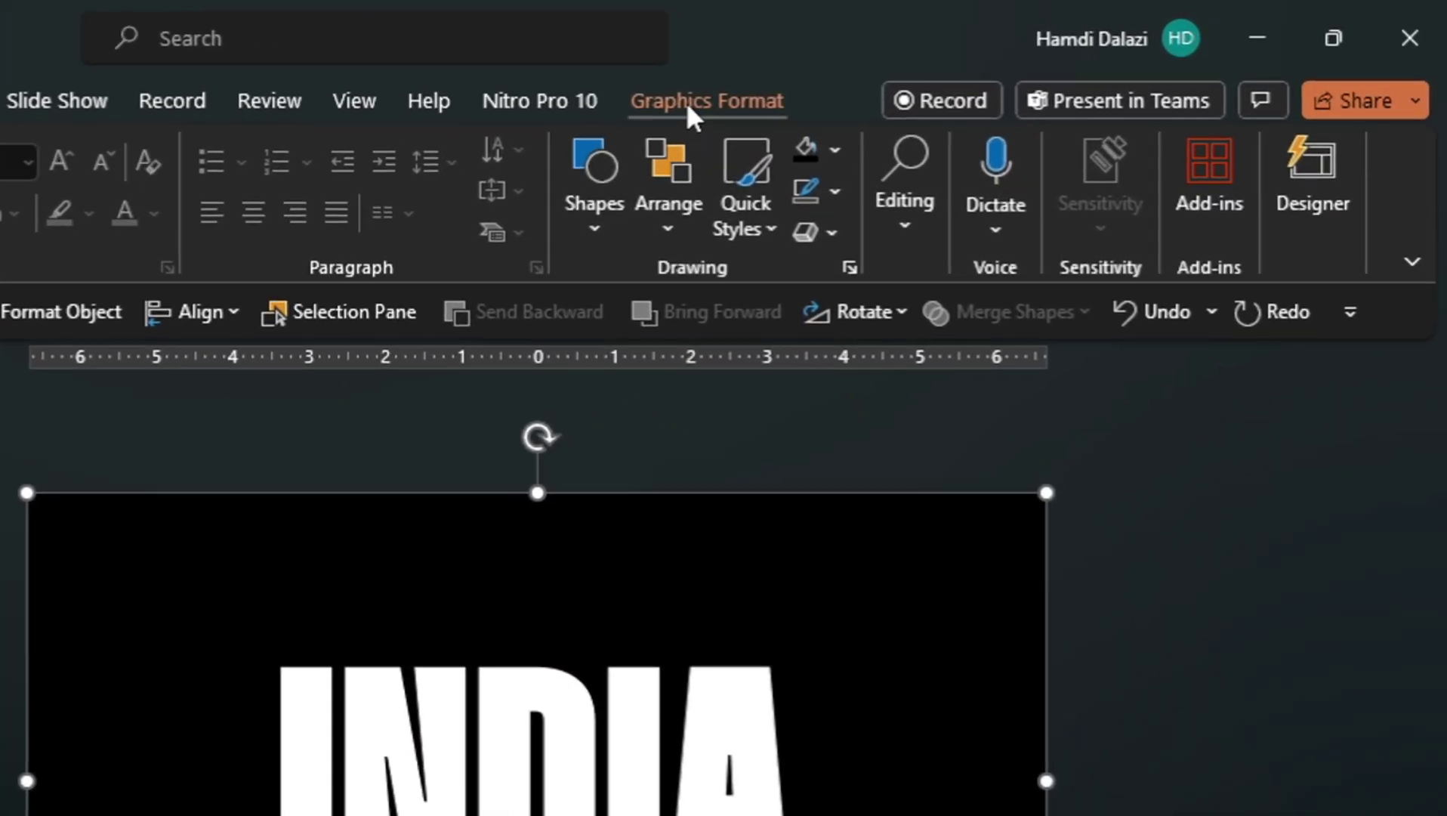
Step: Look over the Change Graphic options, then bring up Insert > Pictures sources
{"action": "left_click", "coordinate": [953, 67]}
{"action": "left_click", "coordinate": [49, 124]}
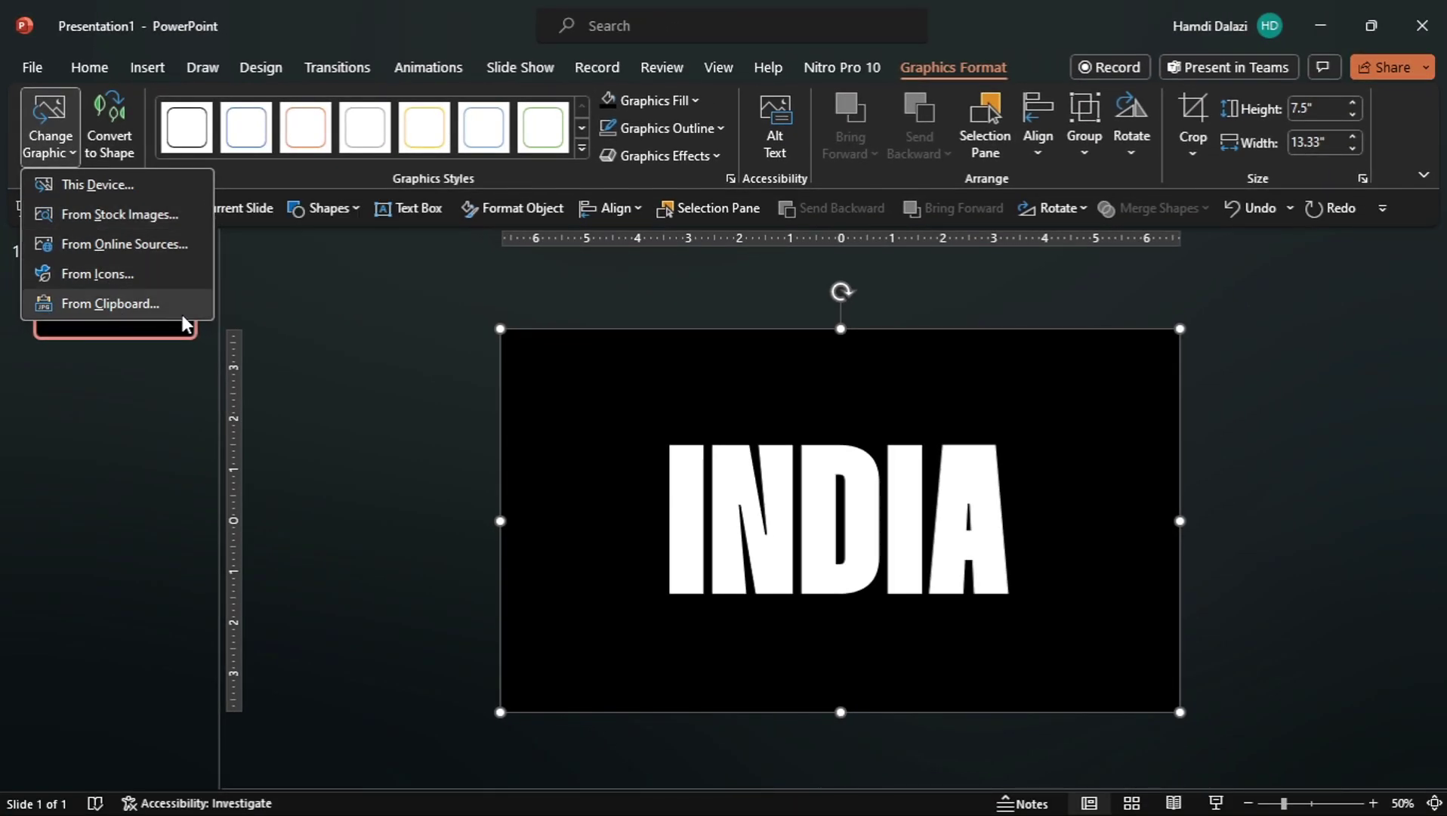
{"action": "left_click", "coordinate": [298, 355]}
{"action": "scroll", "coordinate": [592, 480], "scroll_direction": "up", "scroll_amount": 2, "text": "ctrl"}
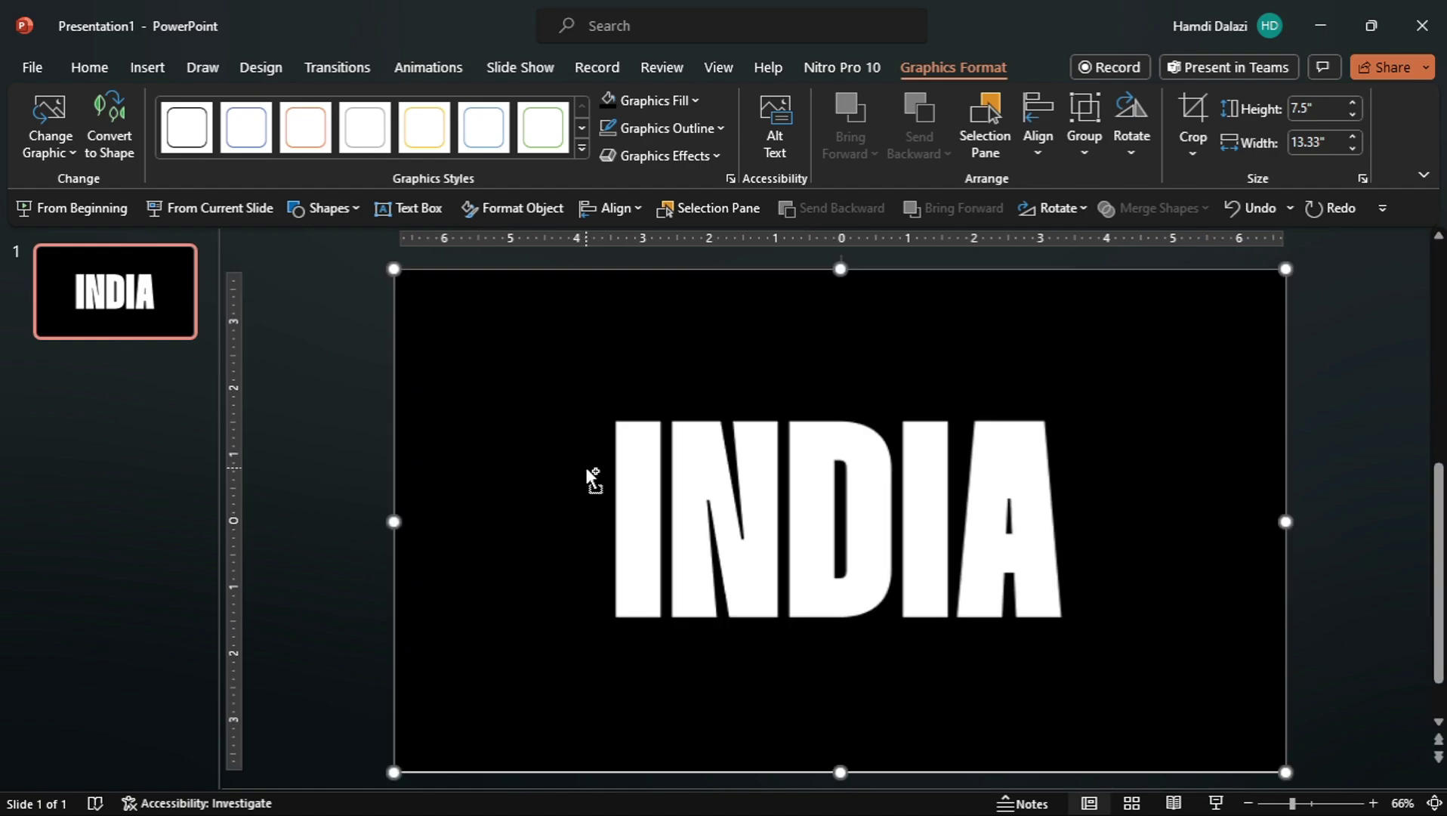
{"action": "left_click", "coordinate": [148, 69]}
{"action": "left_click", "coordinate": [213, 139]}
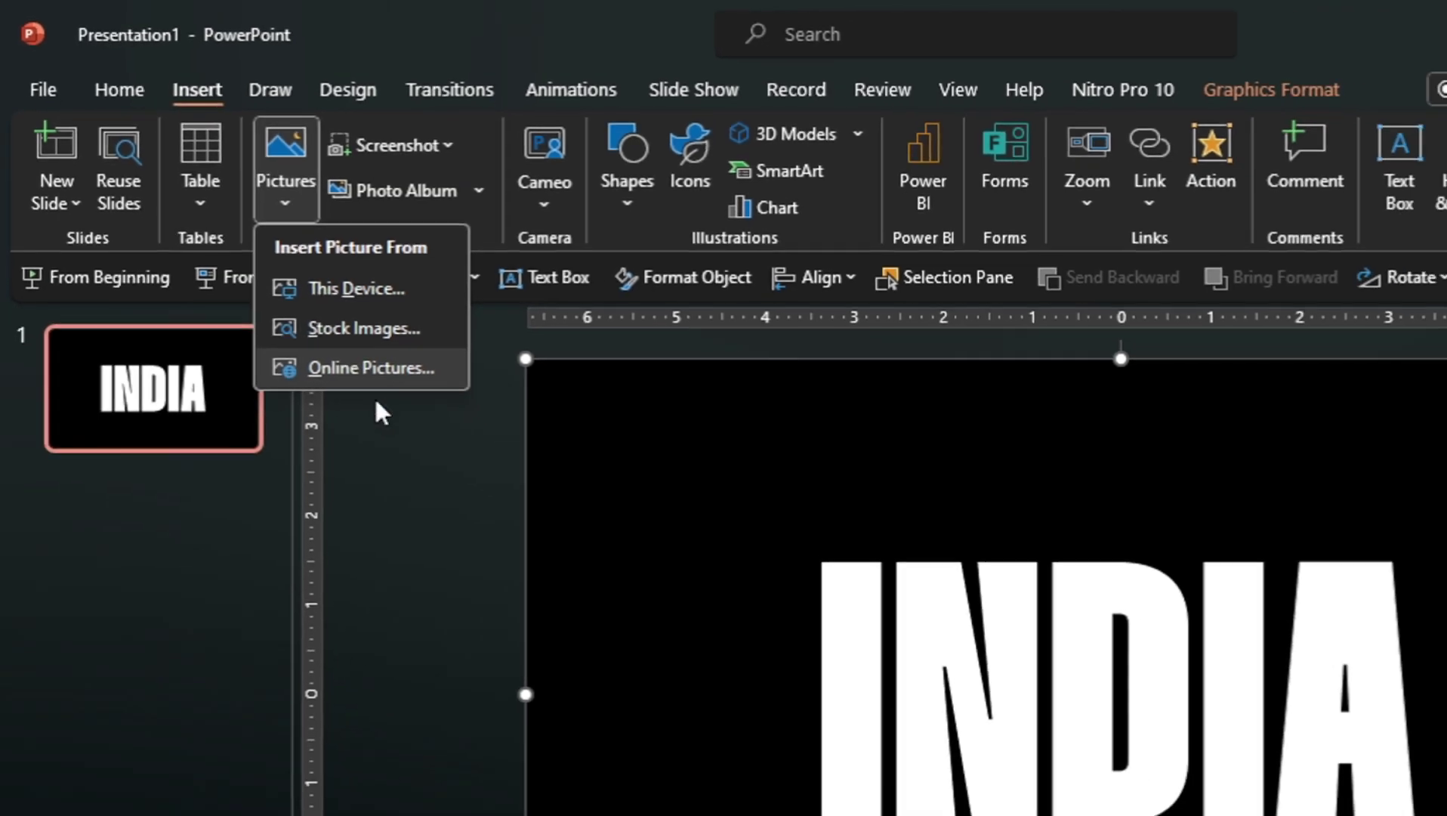
Step: Paste the Taj Mahal photo from the Clipboard and send it behind the INDIA cut-out
{"action": "key", "text": "Escape"}
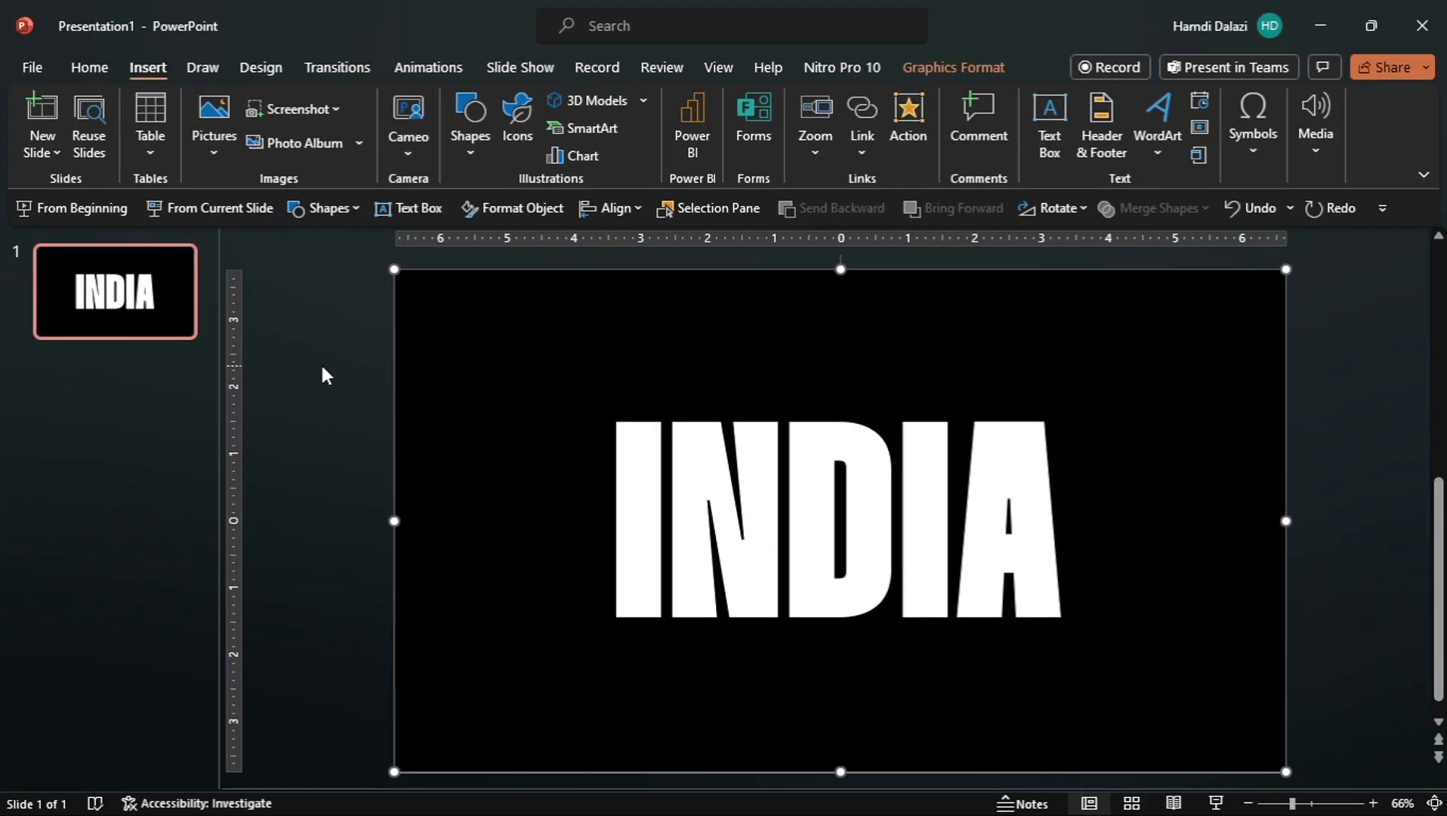
{"action": "left_click", "coordinate": [85, 74]}
{"action": "left_click", "coordinate": [108, 178]}
{"action": "left_click", "coordinate": [160, 440]}
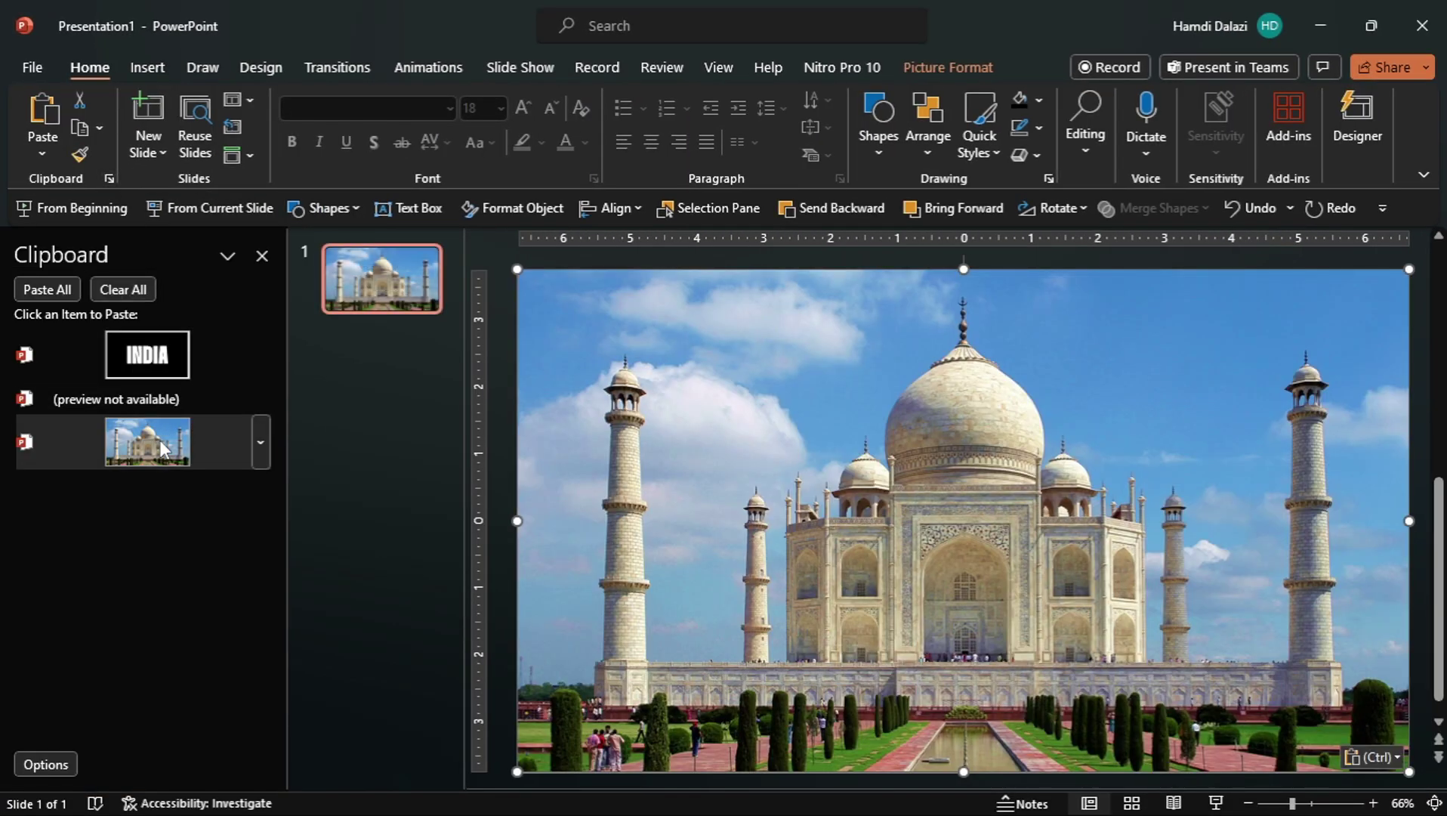
{"action": "left_click", "coordinate": [261, 257]}
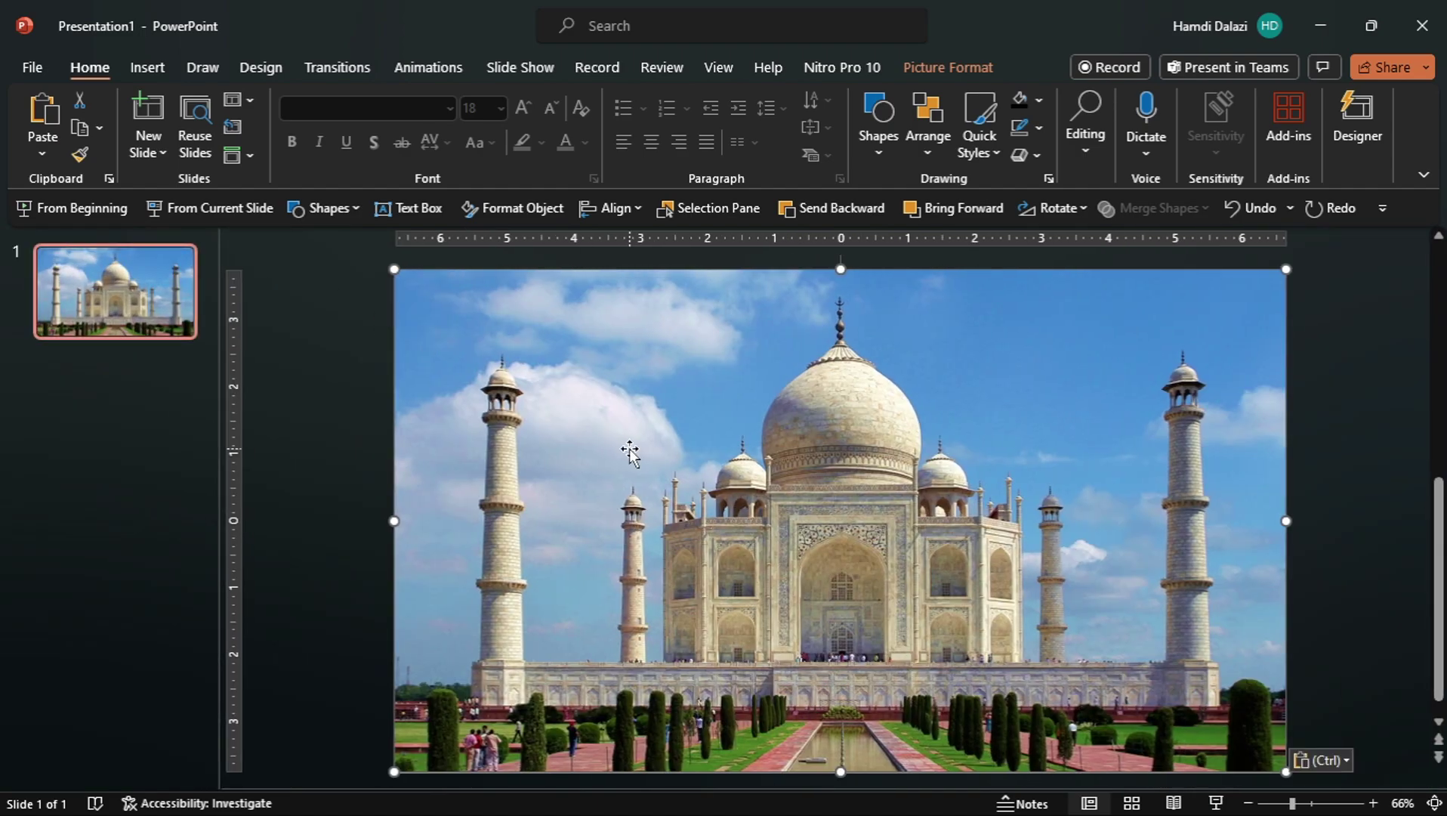
{"action": "right_click", "coordinate": [705, 504]}
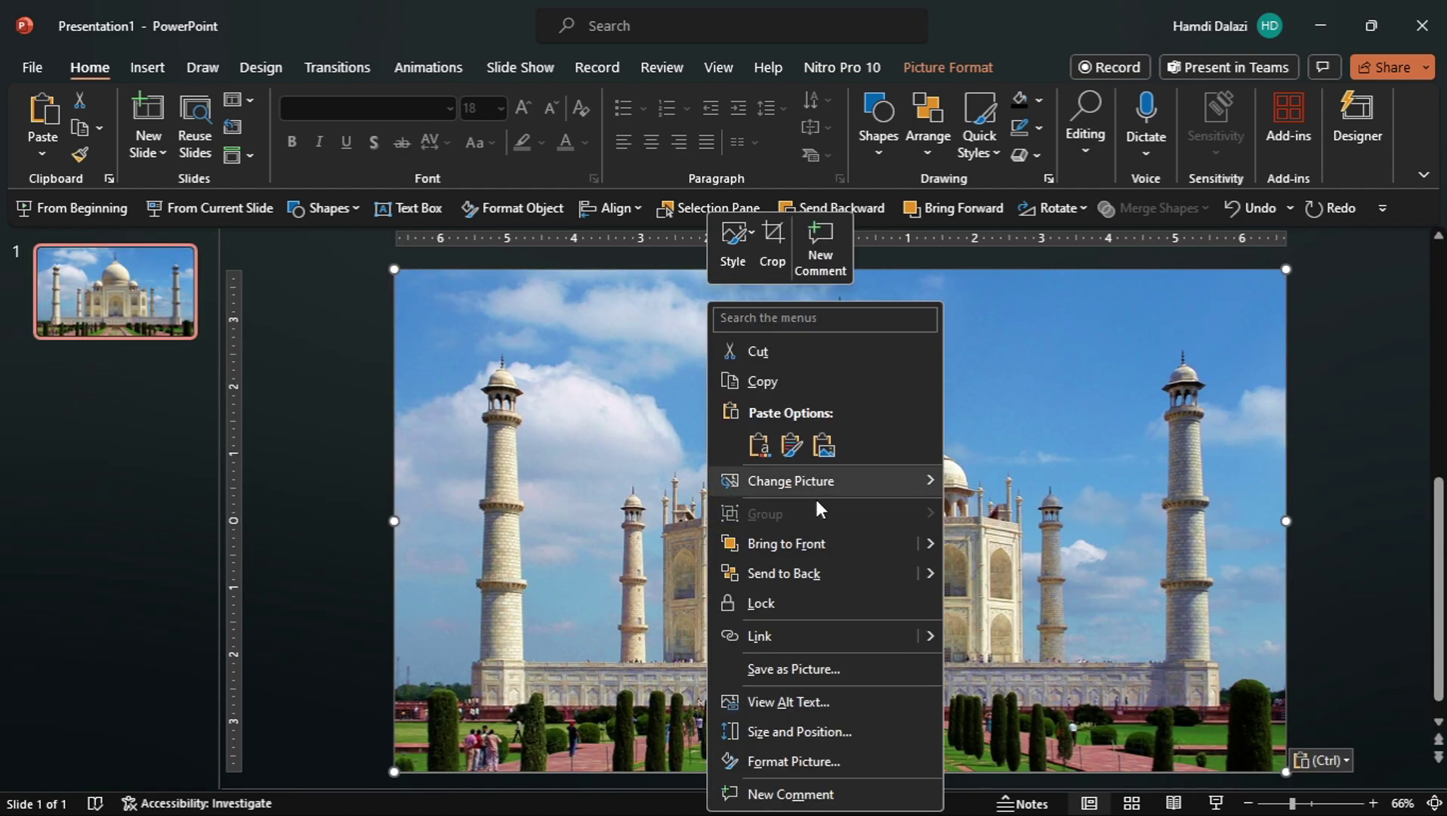
{"action": "left_click", "coordinate": [823, 567]}
{"action": "left_click", "coordinate": [484, 463]}
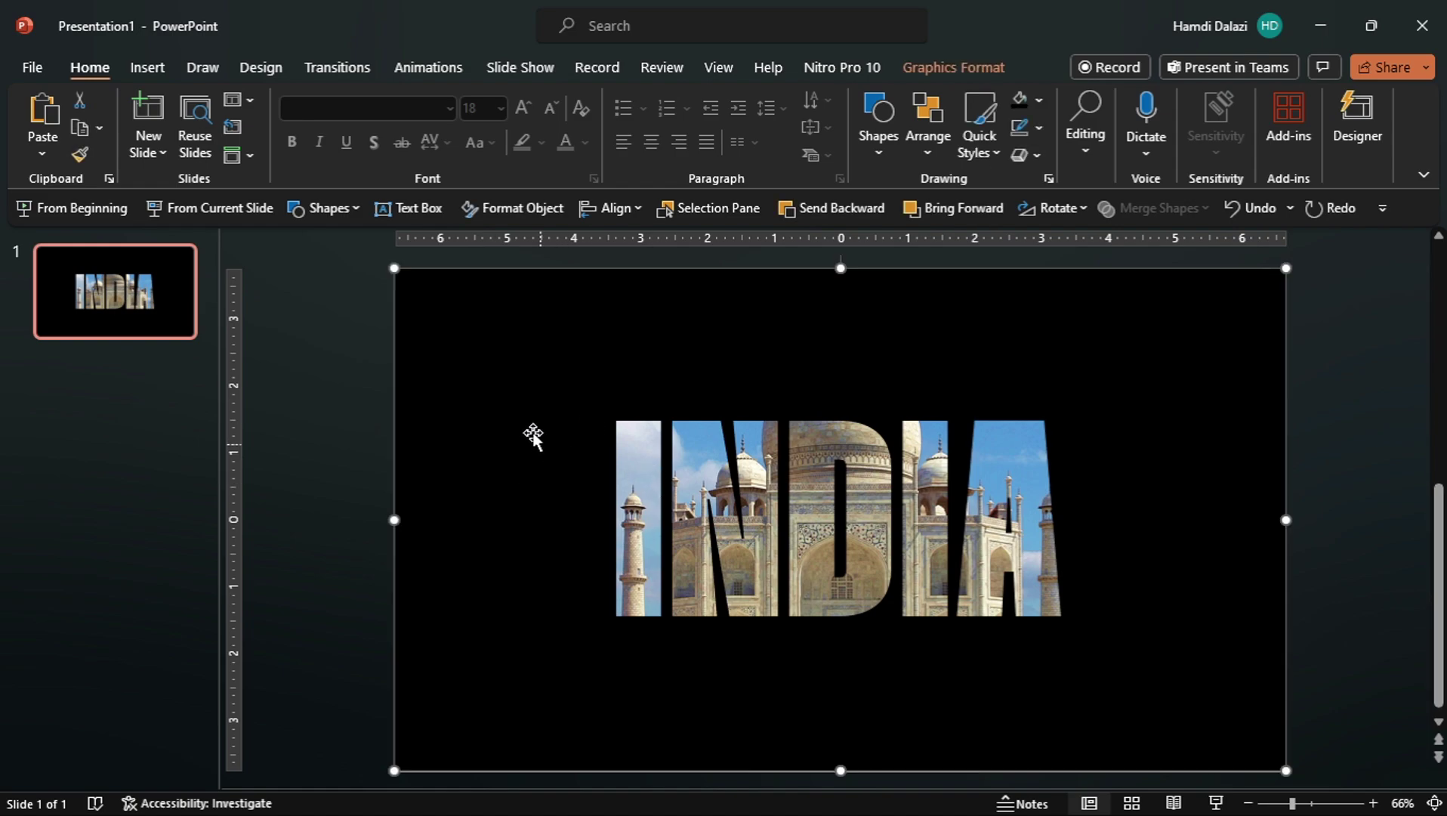
Step: Apply the Grow/Shrink emphasis animation to the INDIA graphic
{"action": "left_click", "coordinate": [425, 69]}
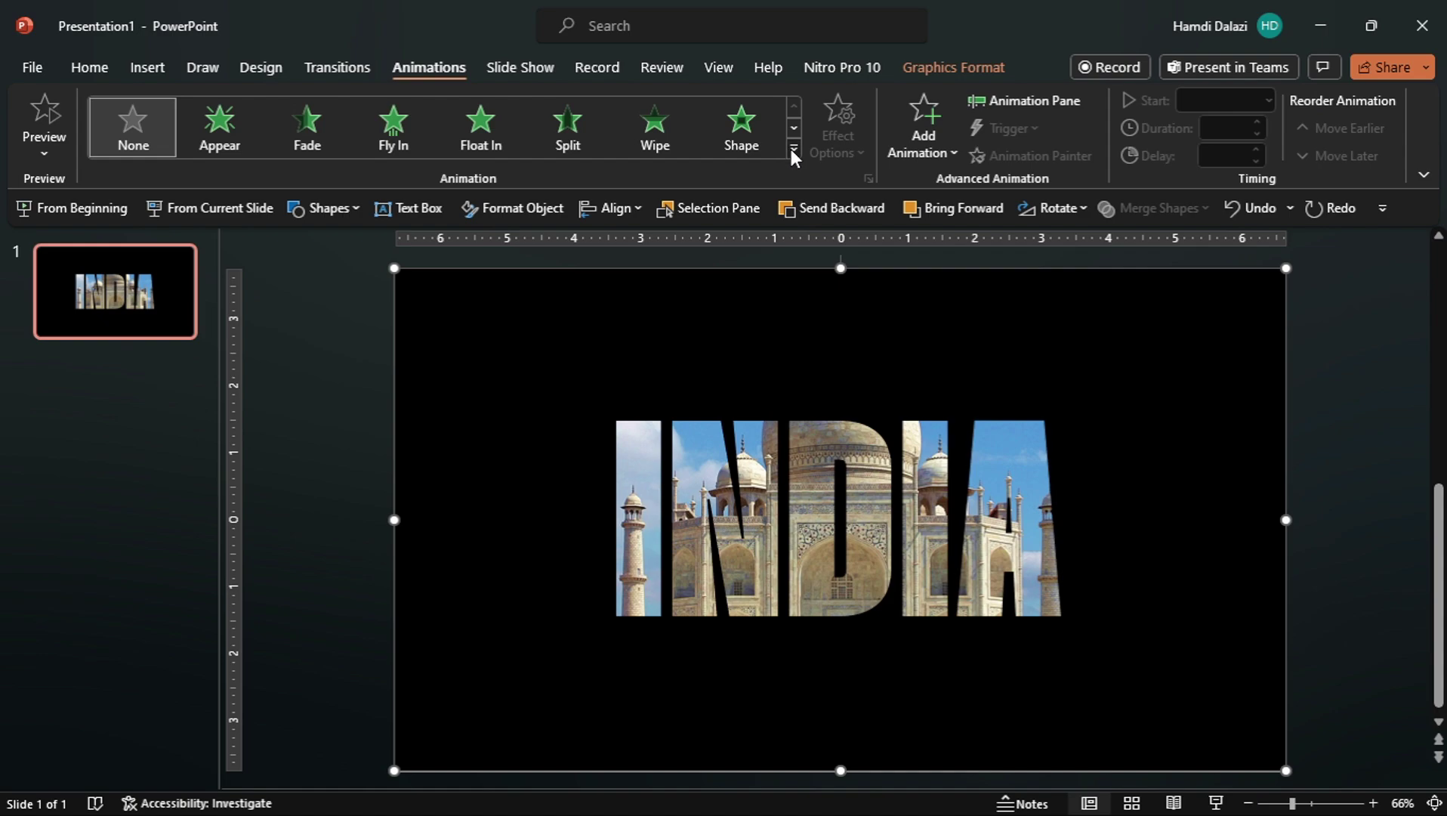
{"action": "left_click", "coordinate": [793, 149]}
{"action": "left_click", "coordinate": [476, 414]}
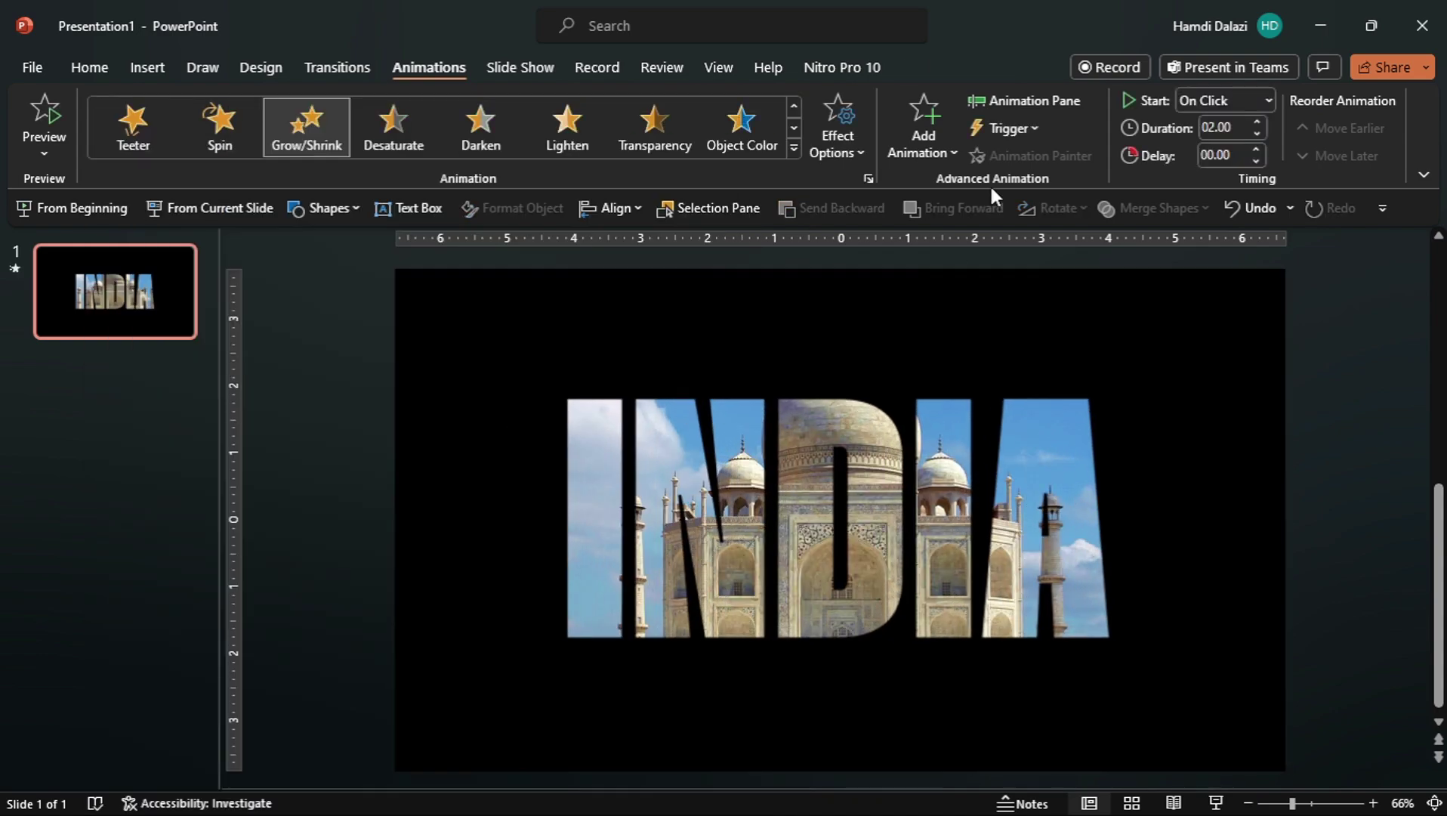
Step: Set Grow/Shrink to a custom 7800% size with a 2-second smooth start
{"action": "left_click", "coordinate": [999, 102]}
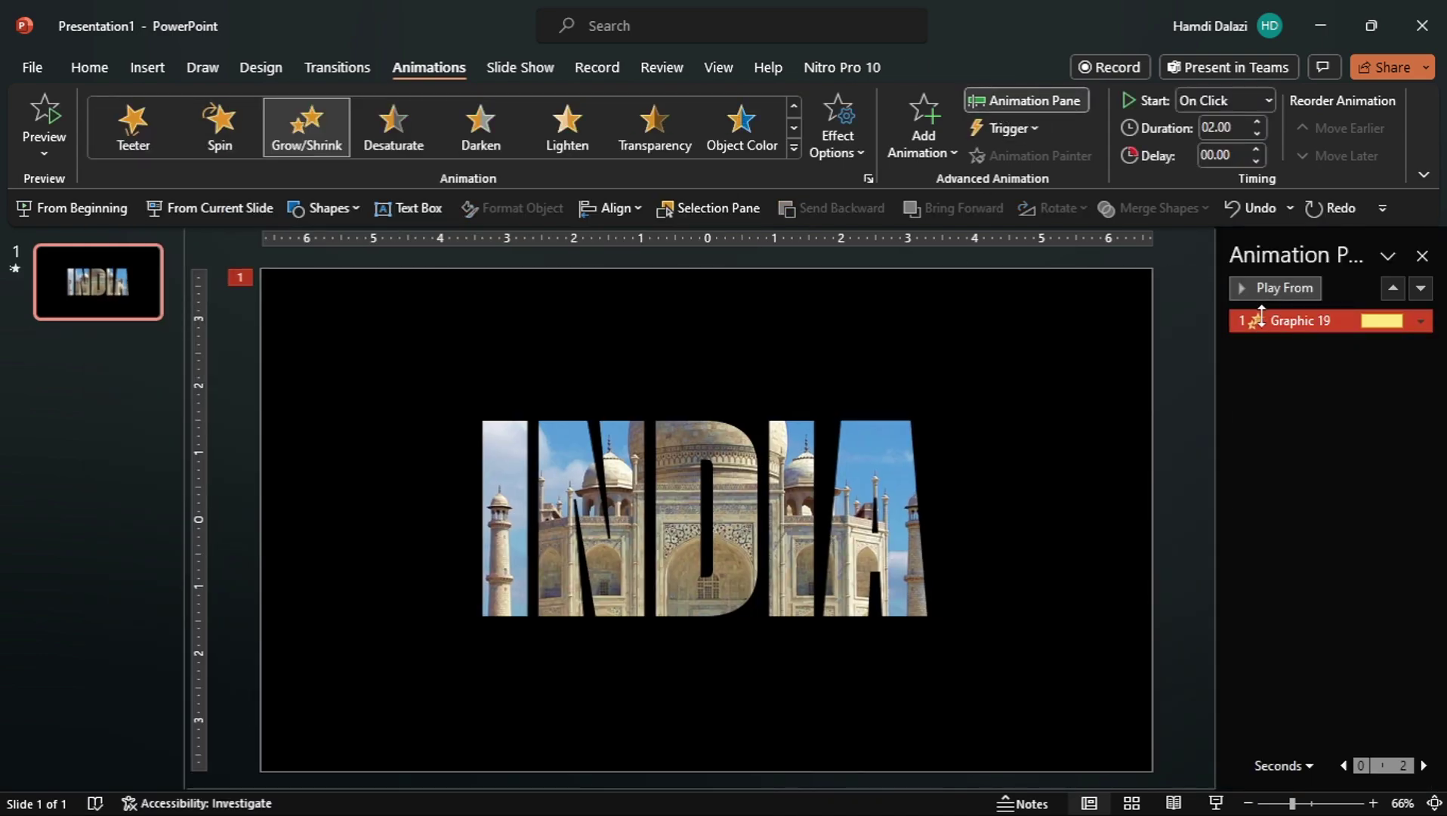
{"action": "right_click", "coordinate": [1263, 319]}
{"action": "left_click", "coordinate": [1321, 426]}
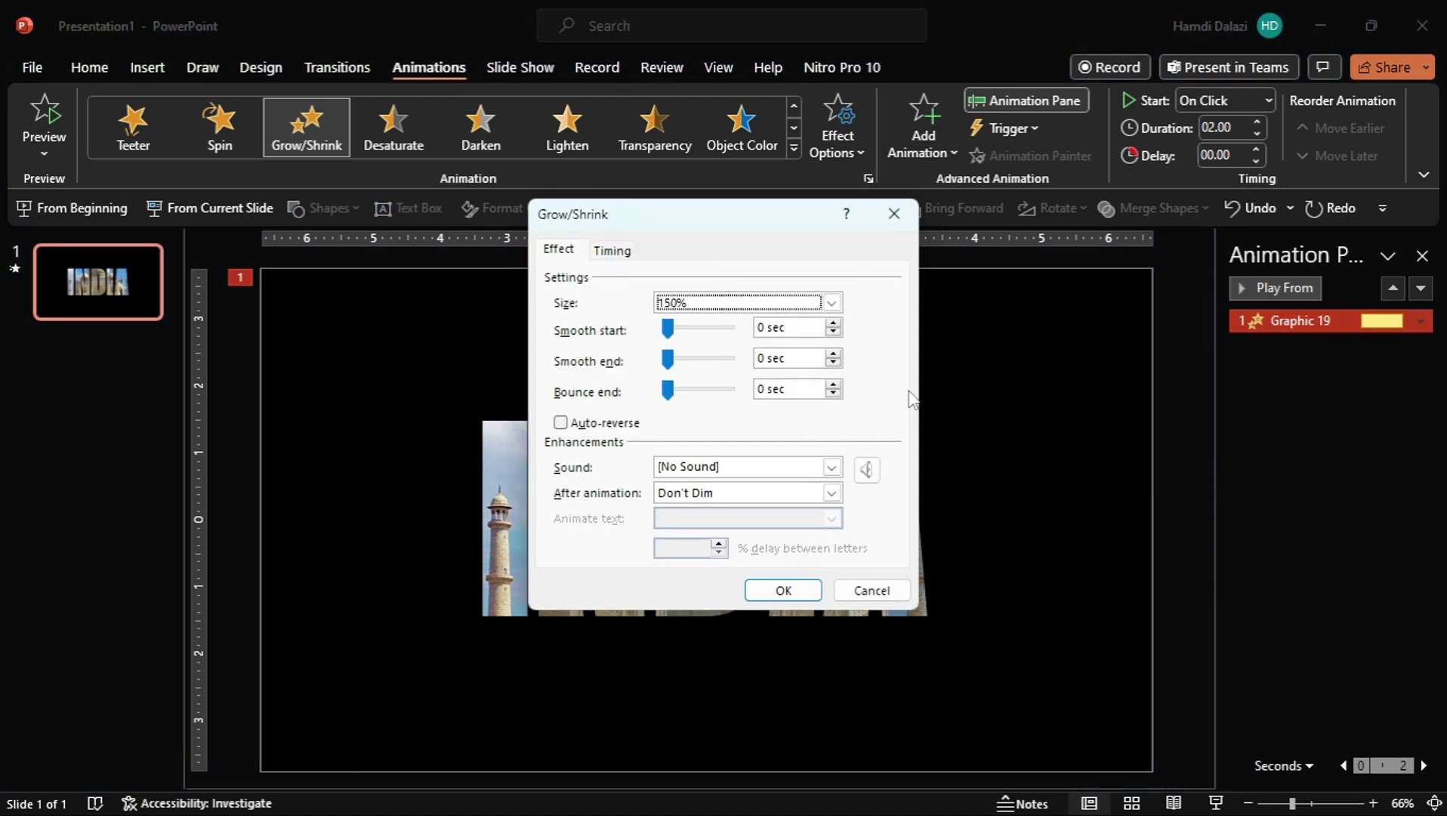
{"action": "left_click", "coordinate": [832, 302]}
{"action": "left_click", "coordinate": [767, 423]}
{"action": "key", "text": "BackSpace"}
{"action": "key", "text": "BackSpace"}
{"action": "key", "text": "BackSpace"}
{"action": "type", "text": "7800"}
{"action": "key", "text": "Return"}
{"action": "left_click", "coordinate": [668, 336]}
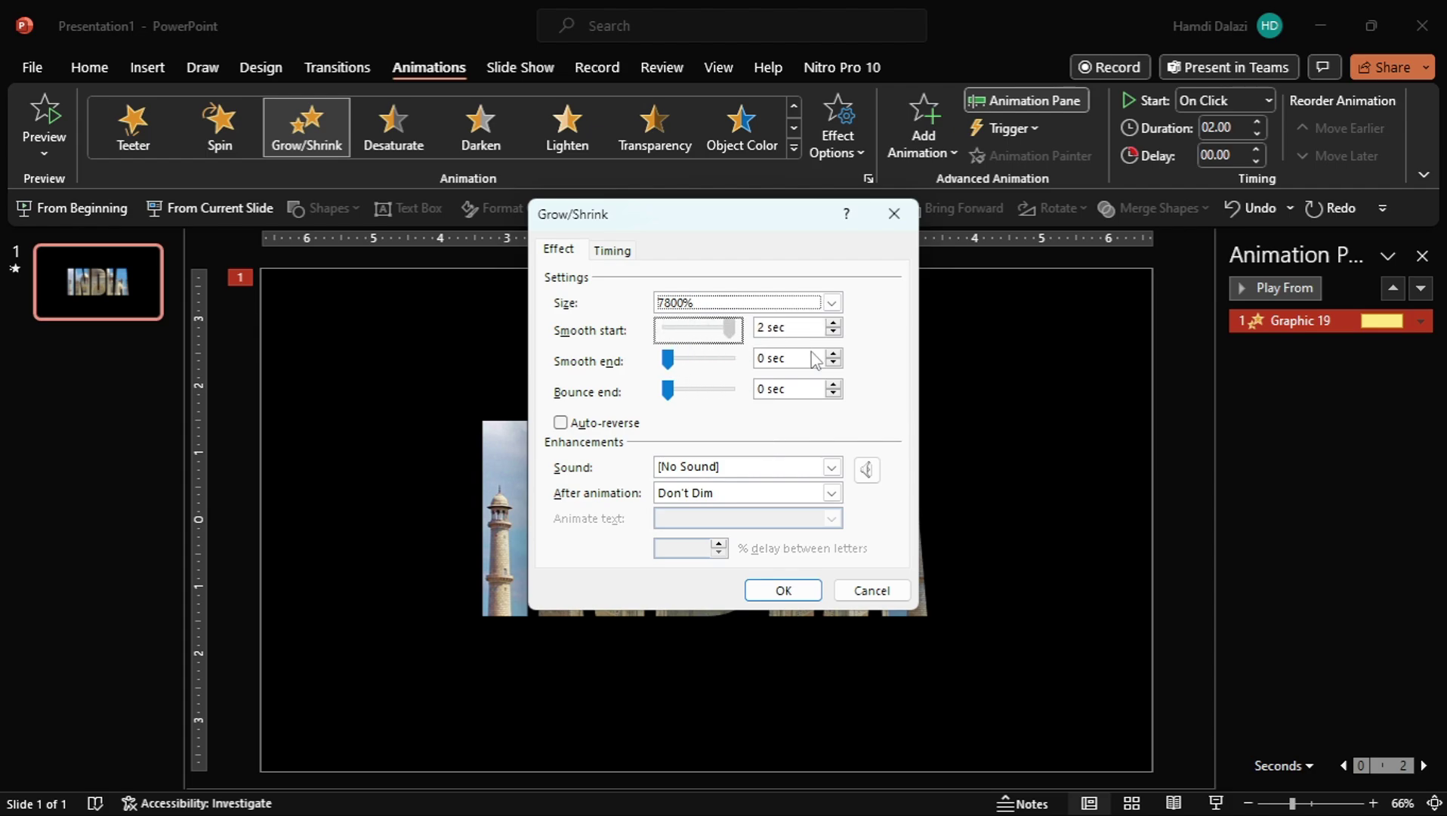
{"action": "left_click", "coordinate": [783, 590]}
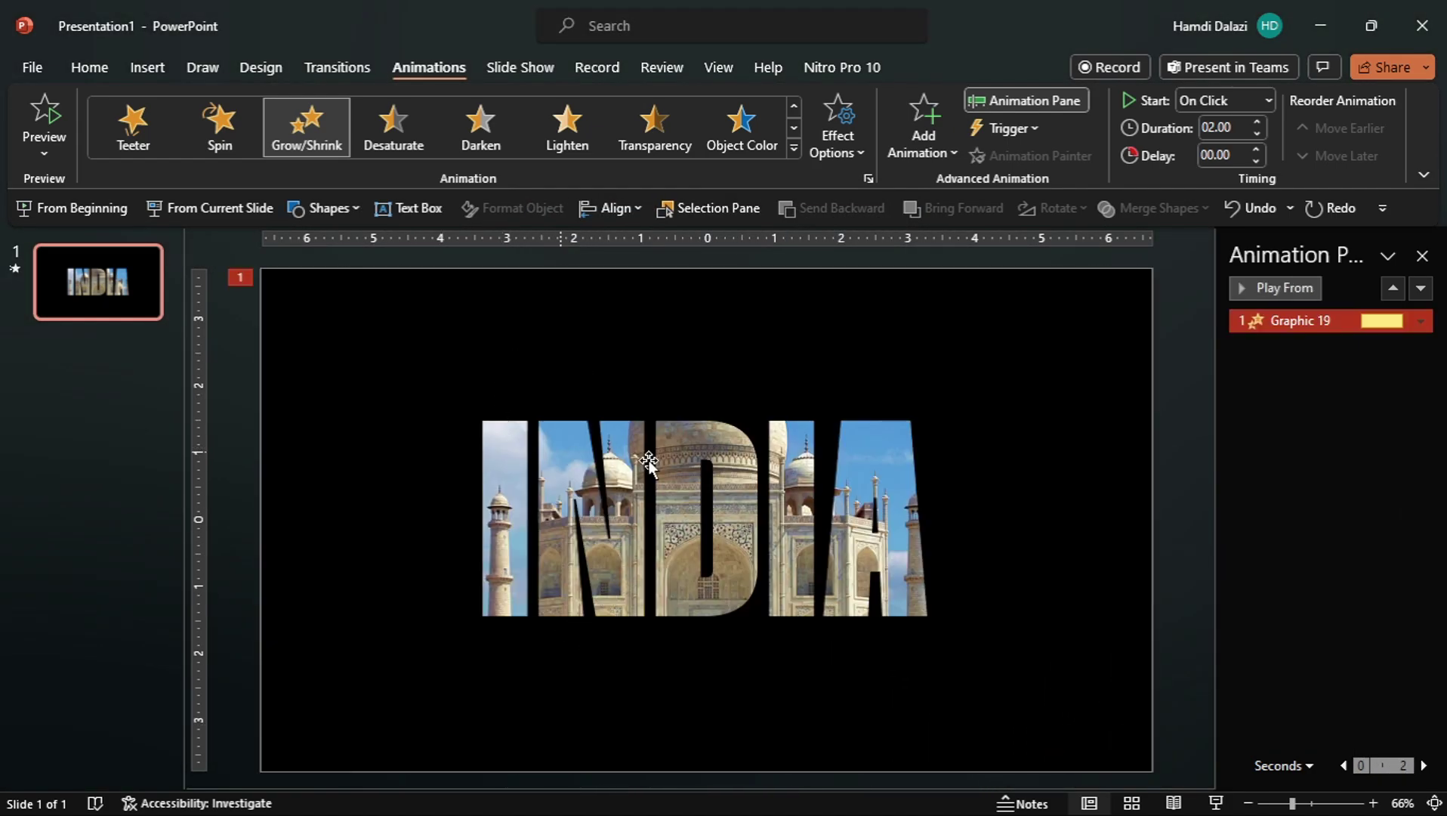
{"action": "left_click", "coordinate": [221, 210]}
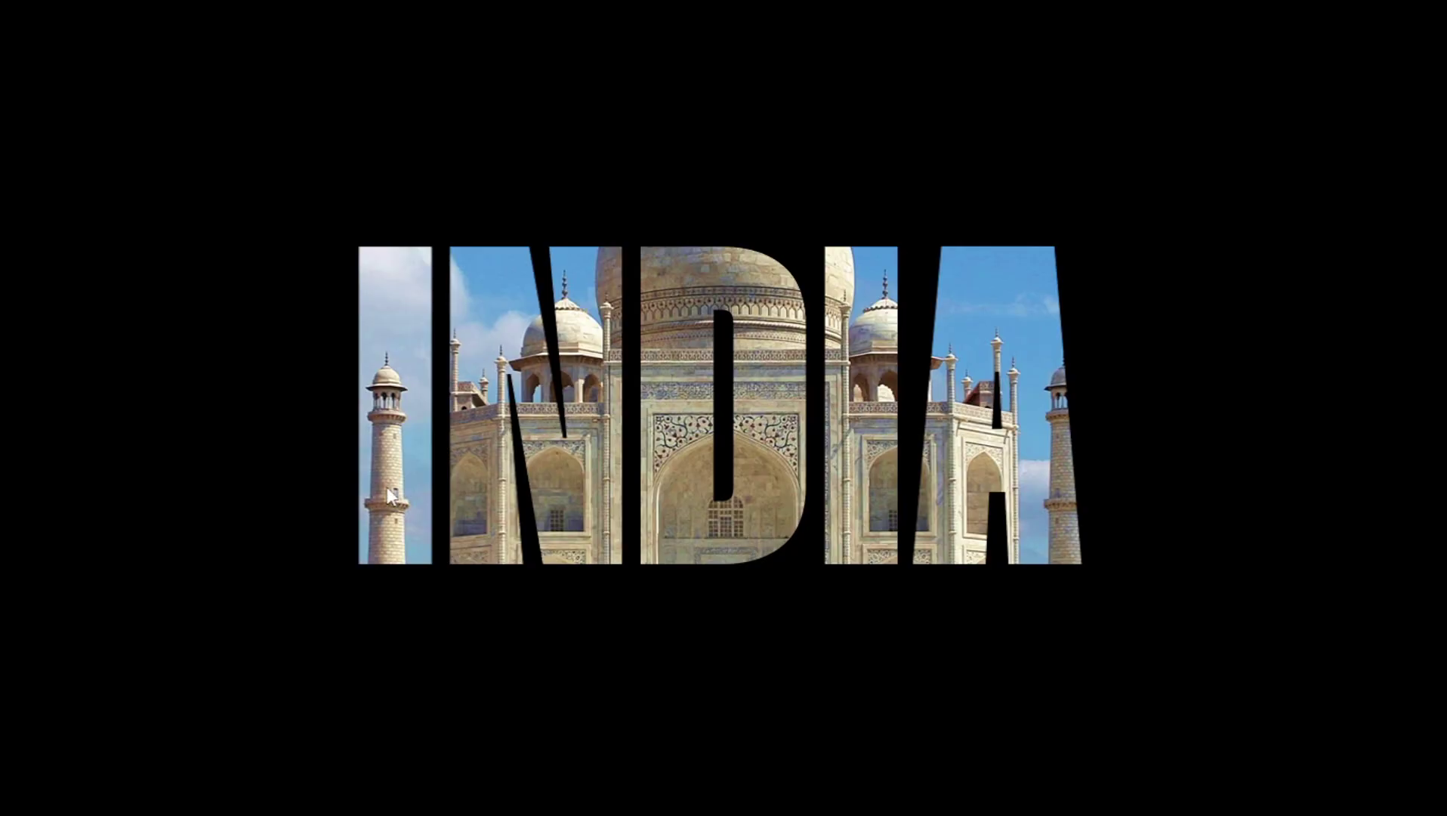
{"action": "left_click", "coordinate": [419, 495]}
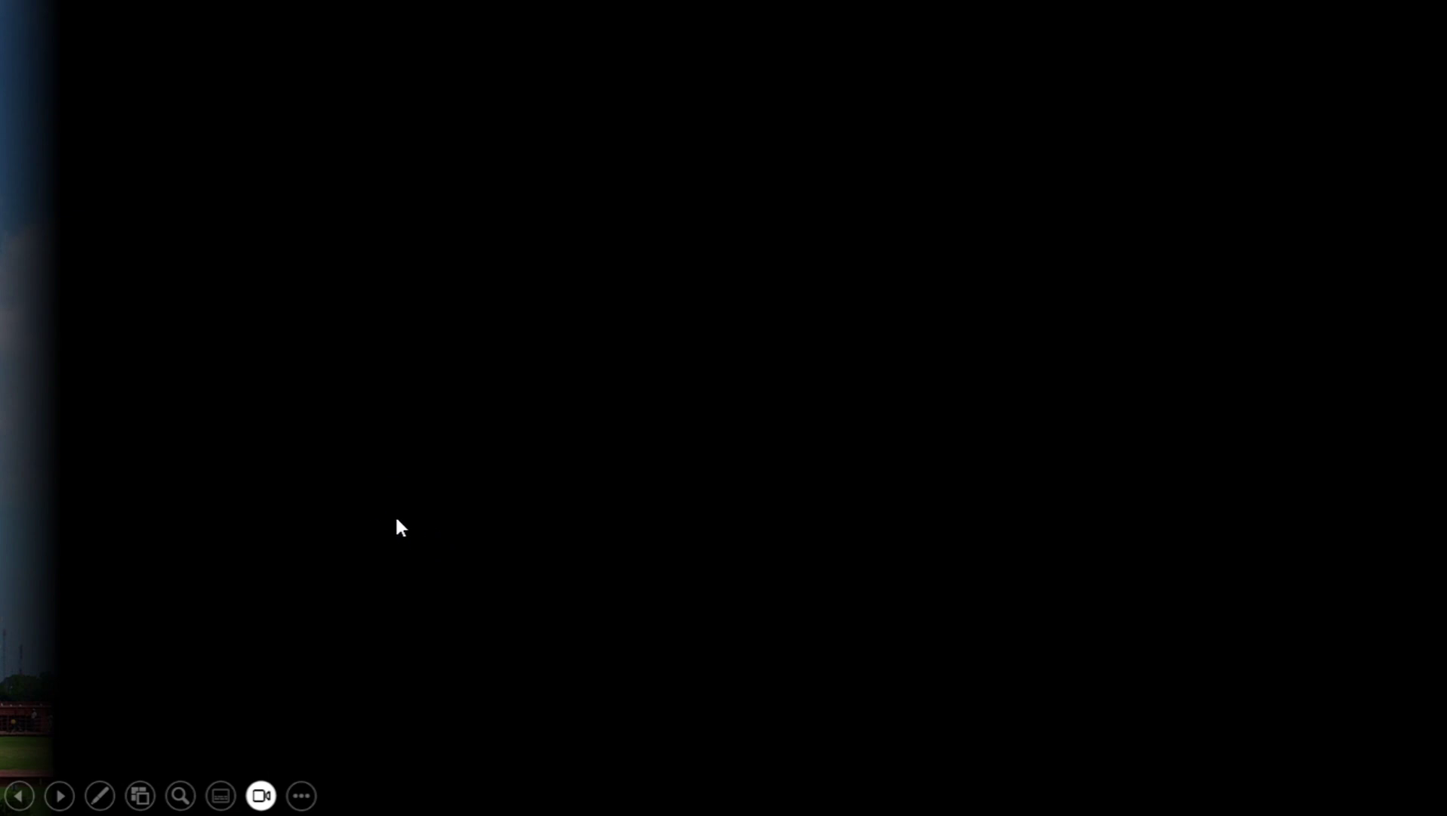
{"action": "left_click", "coordinate": [528, 446]}
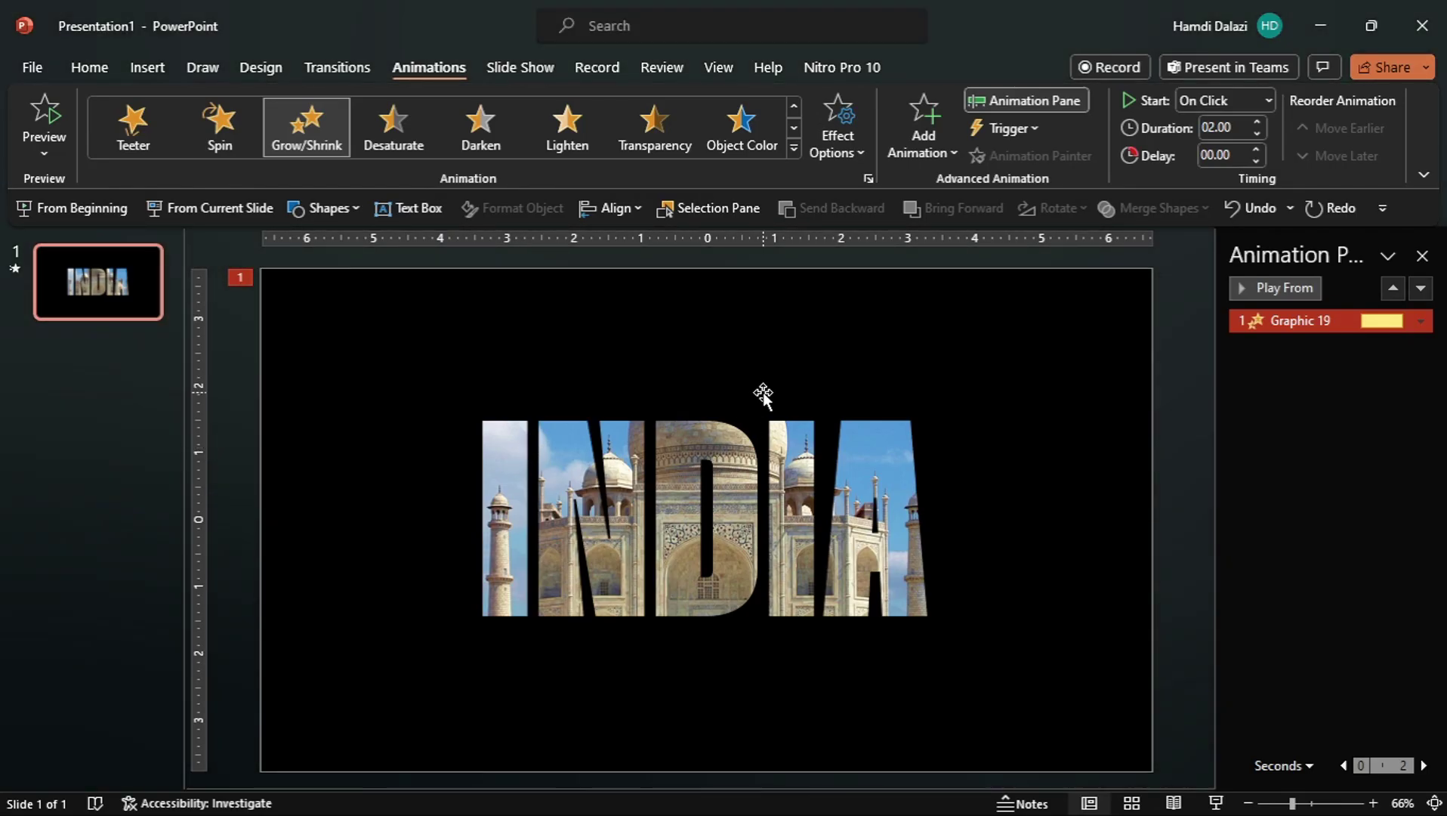
{"action": "left_click", "coordinate": [774, 386]}
Step: Add a leftward Lines motion path to INDIA and extend it far past the slide's left edge
{"action": "left_click", "coordinate": [920, 151]}
{"action": "scroll", "coordinate": [982, 491], "scroll_direction": "down", "scroll_amount": 5}
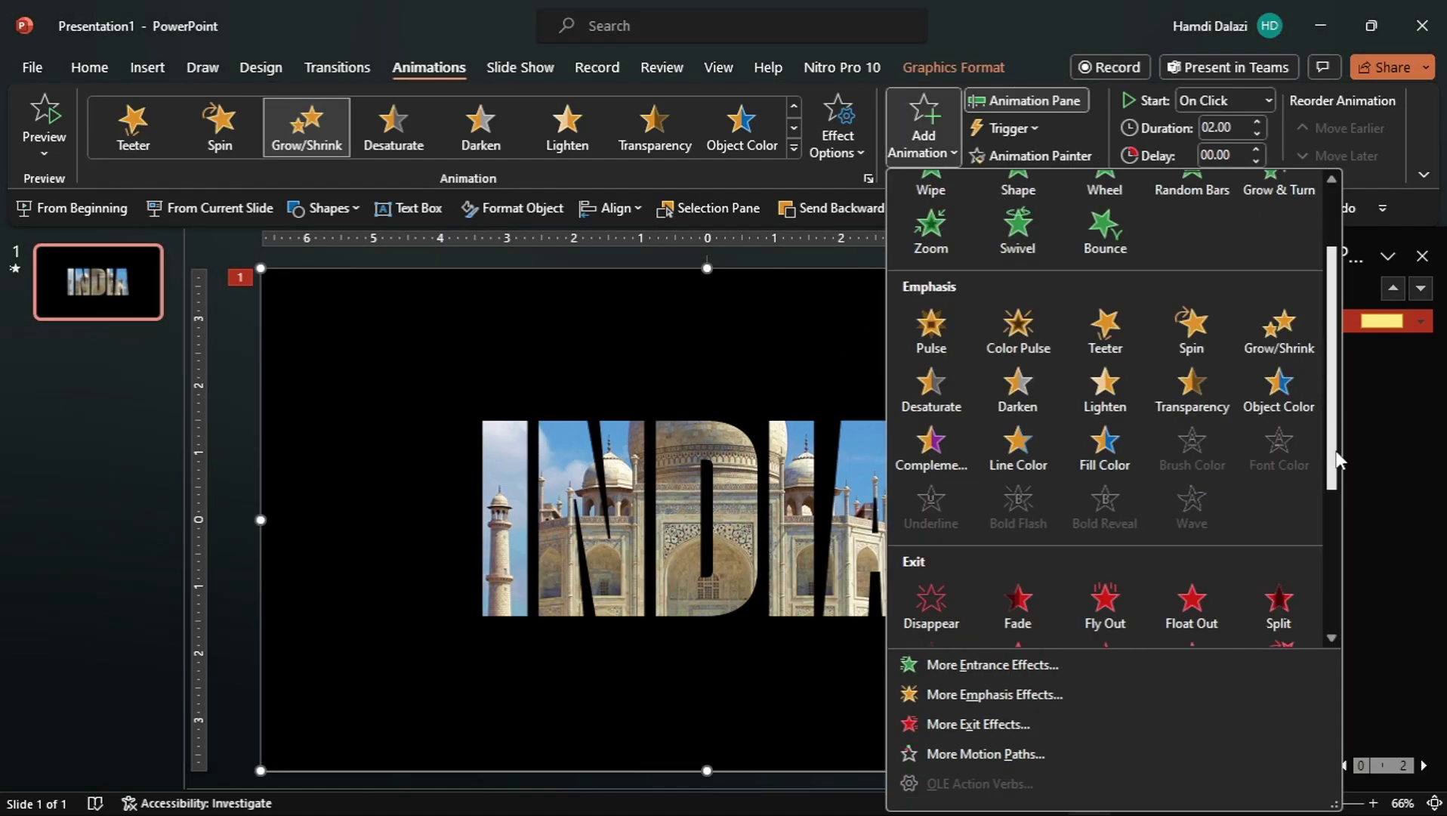
{"action": "left_click", "coordinate": [967, 543]}
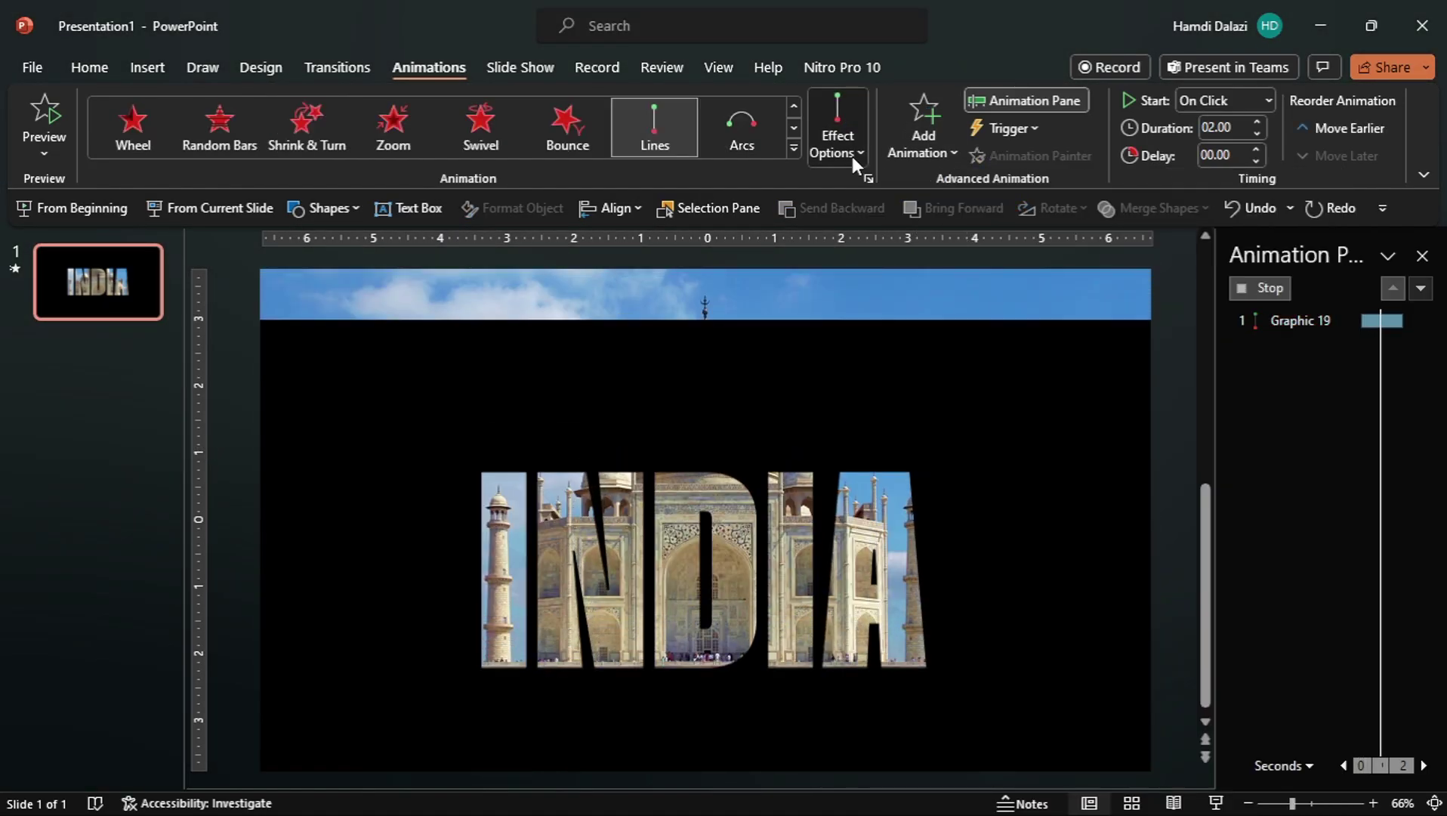
{"action": "left_click", "coordinate": [853, 155]}
{"action": "left_click", "coordinate": [887, 328]}
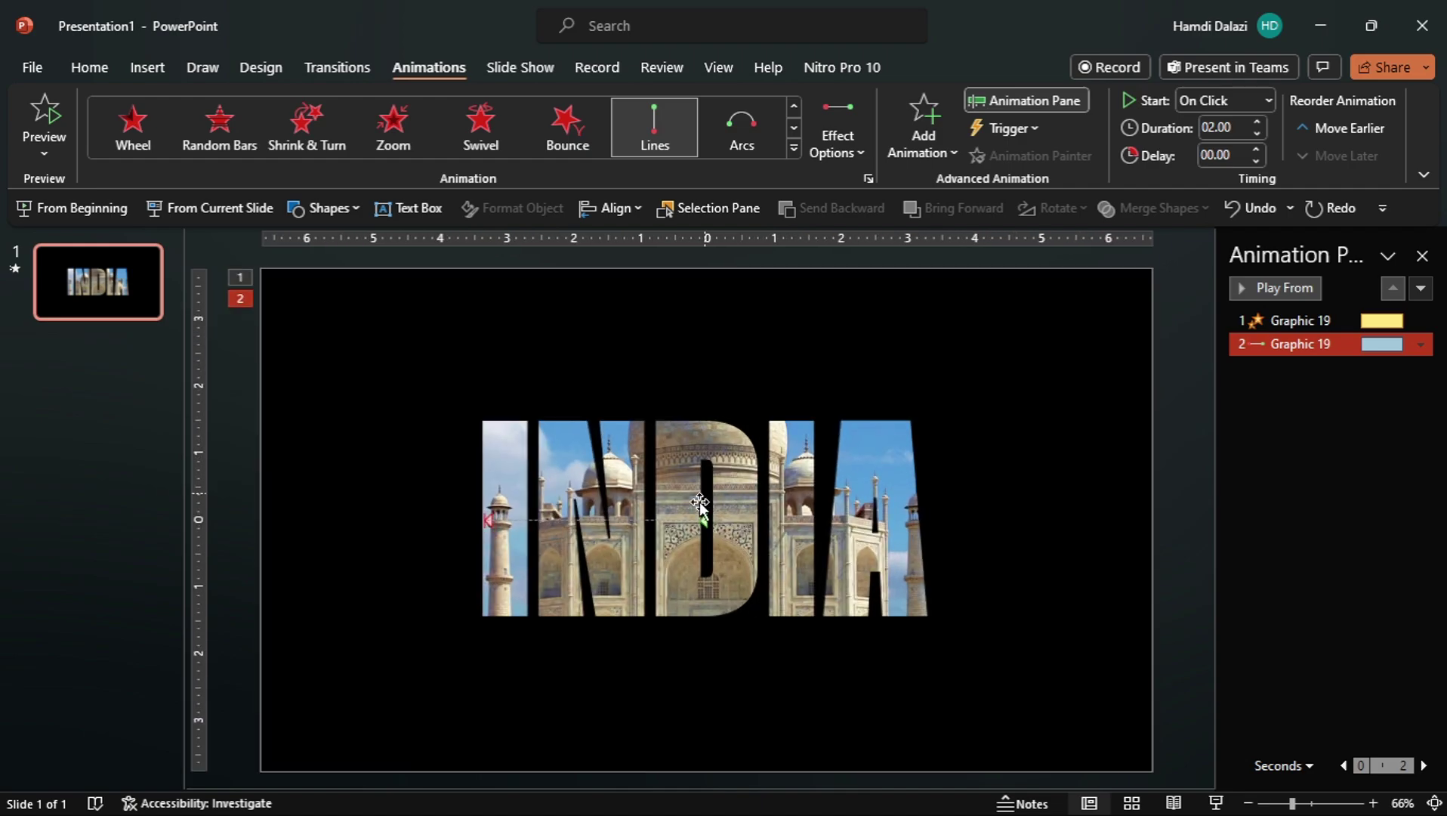
{"action": "left_click", "coordinate": [700, 521]}
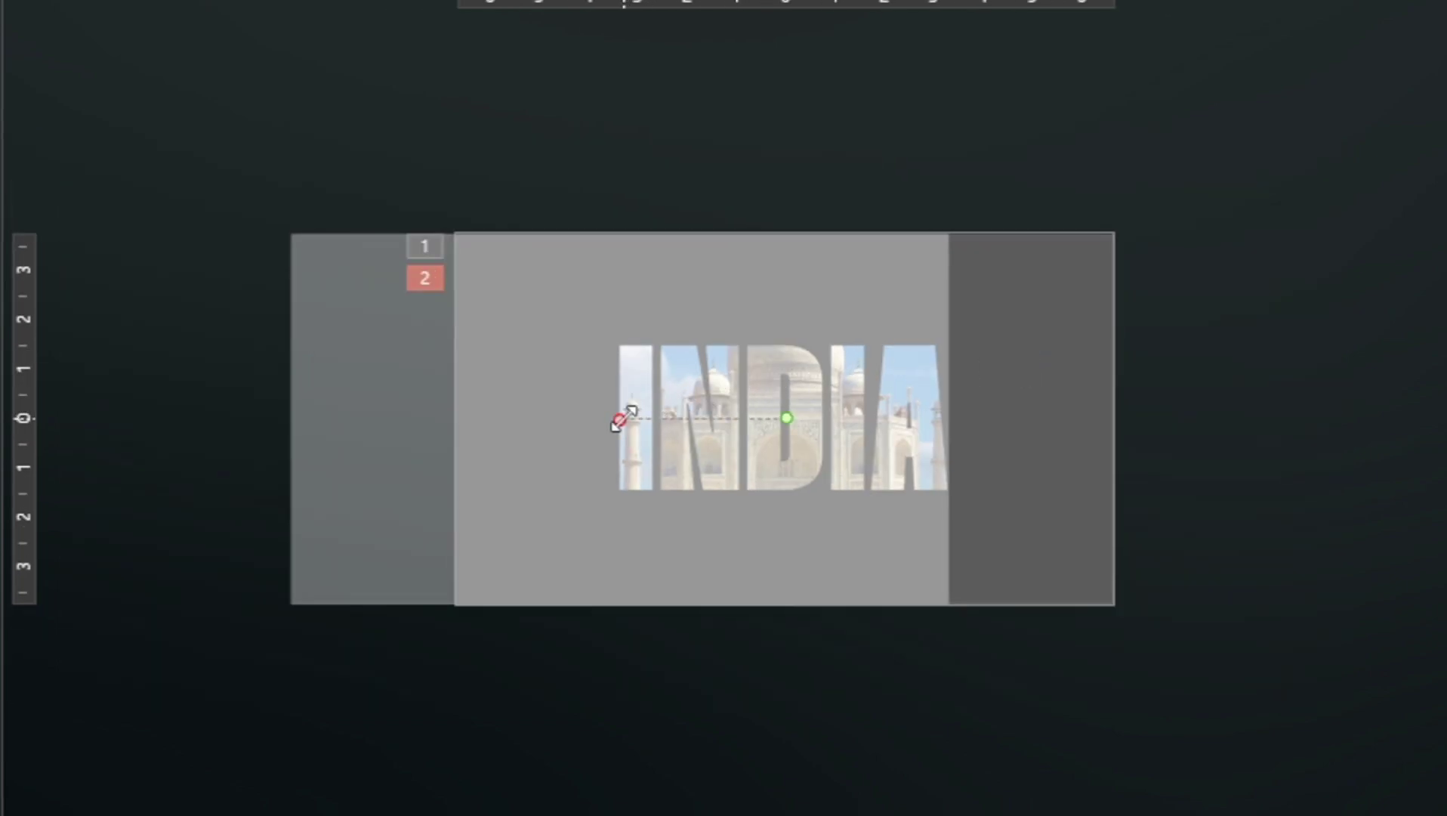
{"action": "left_click_drag", "start_coordinate": [599, 418], "coordinate": [75, 416]}
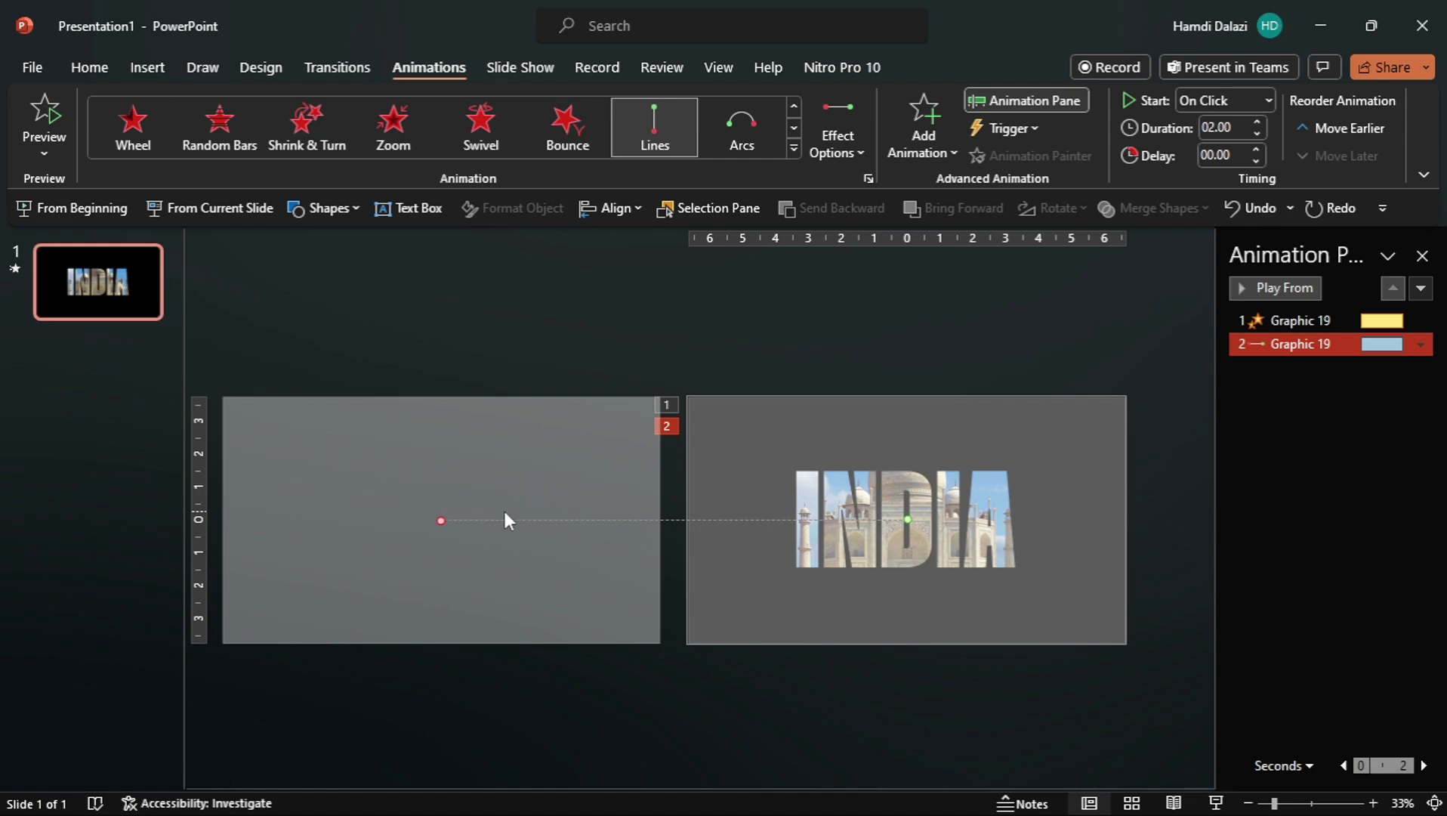
Step: Set the motion path to start With Previous with a 2-second smooth start
{"action": "right_click", "coordinate": [1288, 345]}
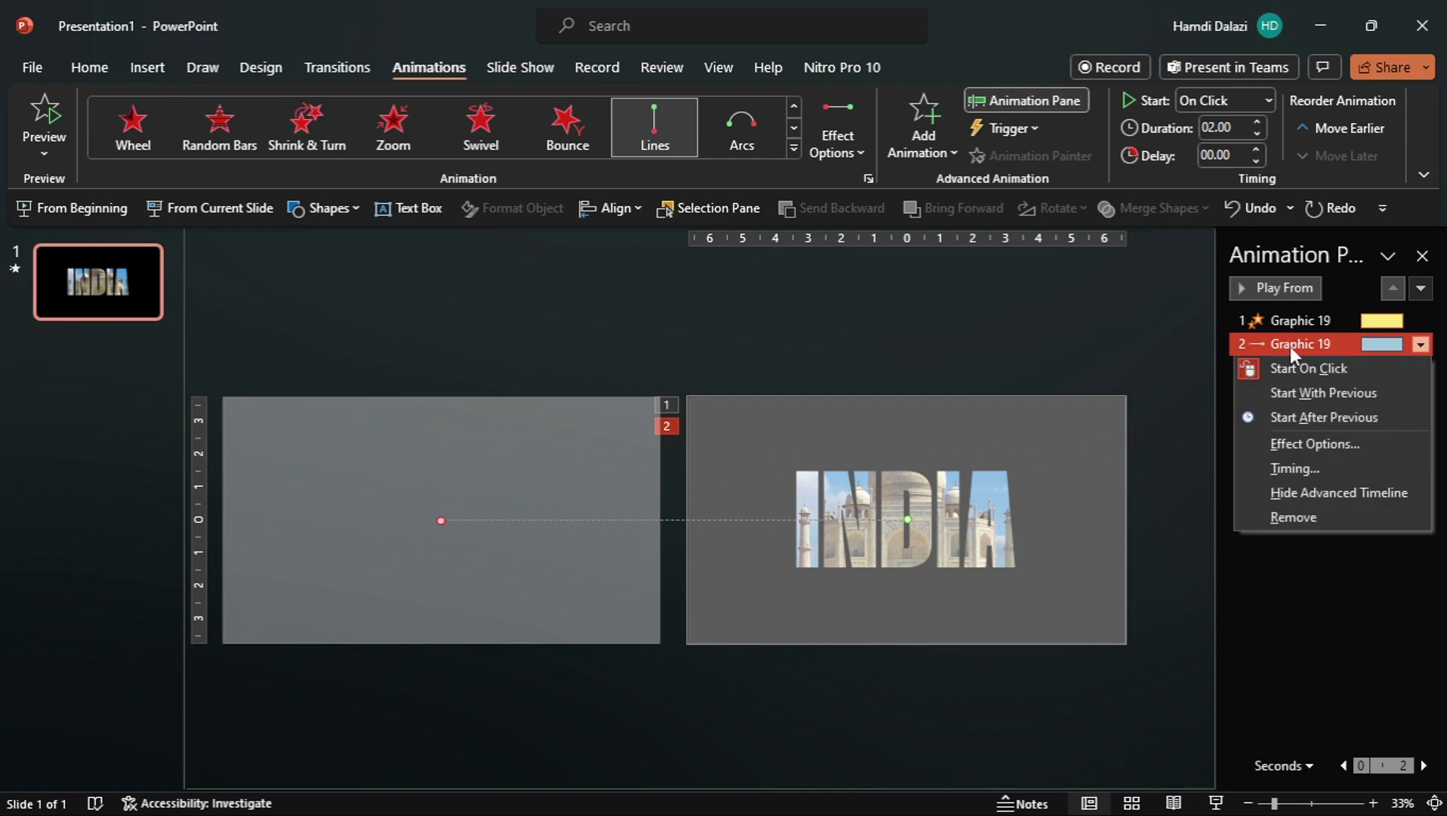
{"action": "left_click", "coordinate": [1309, 382]}
{"action": "right_click", "coordinate": [1307, 347]}
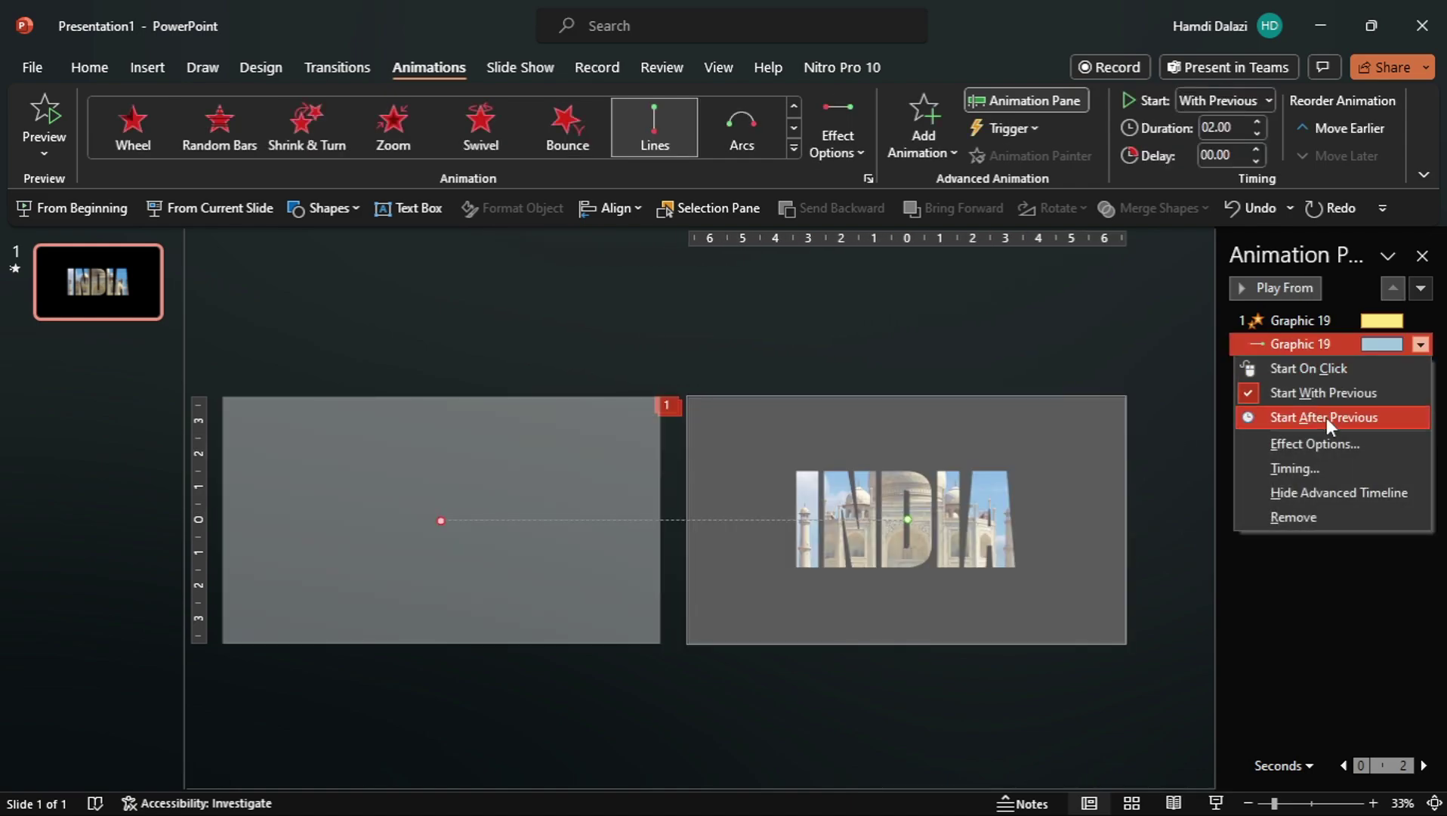
{"action": "left_click", "coordinate": [1322, 444]}
{"action": "left_click_drag", "start_coordinate": [699, 330], "coordinate": [784, 346]}
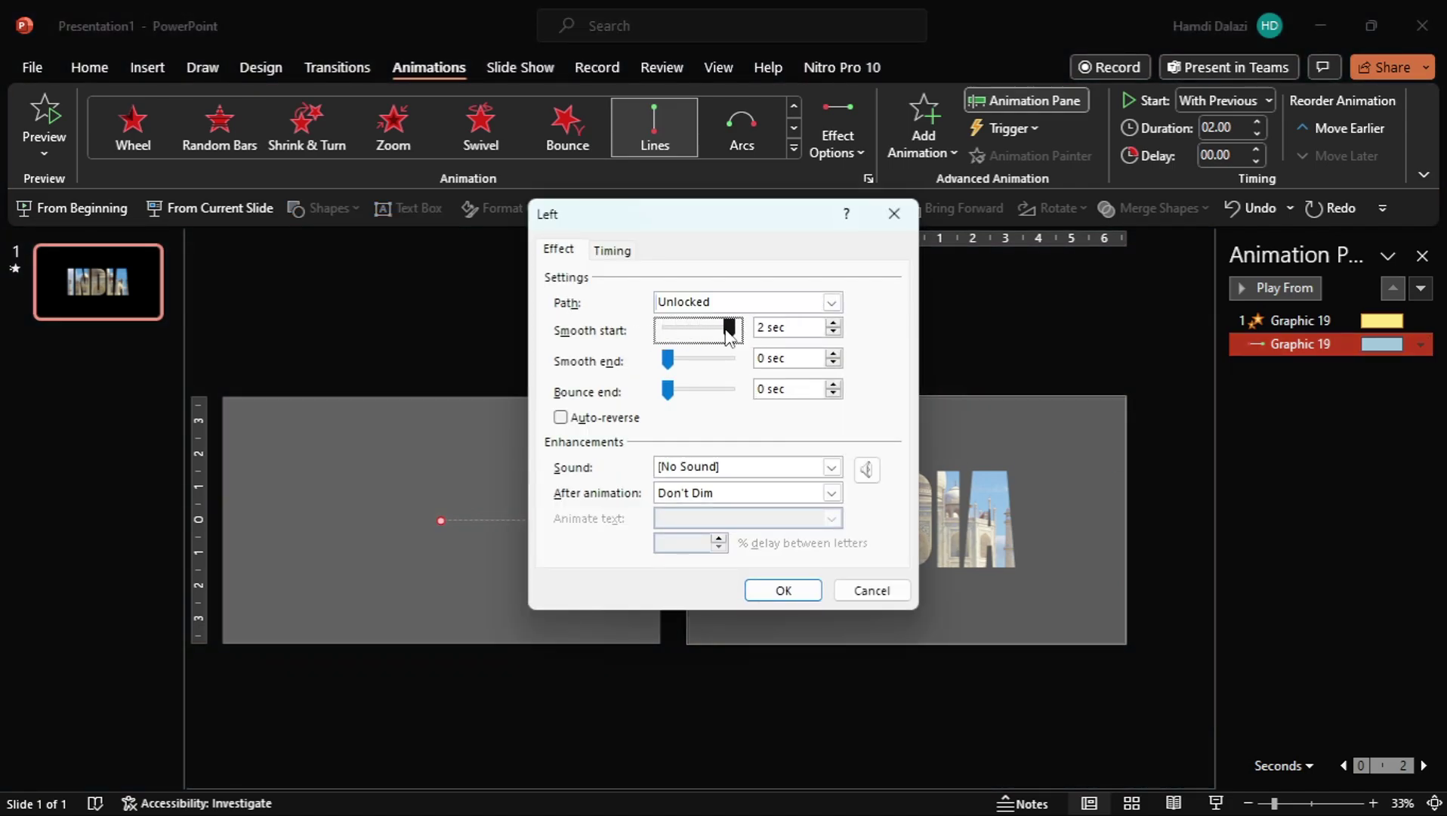
{"action": "left_click", "coordinate": [781, 590]}
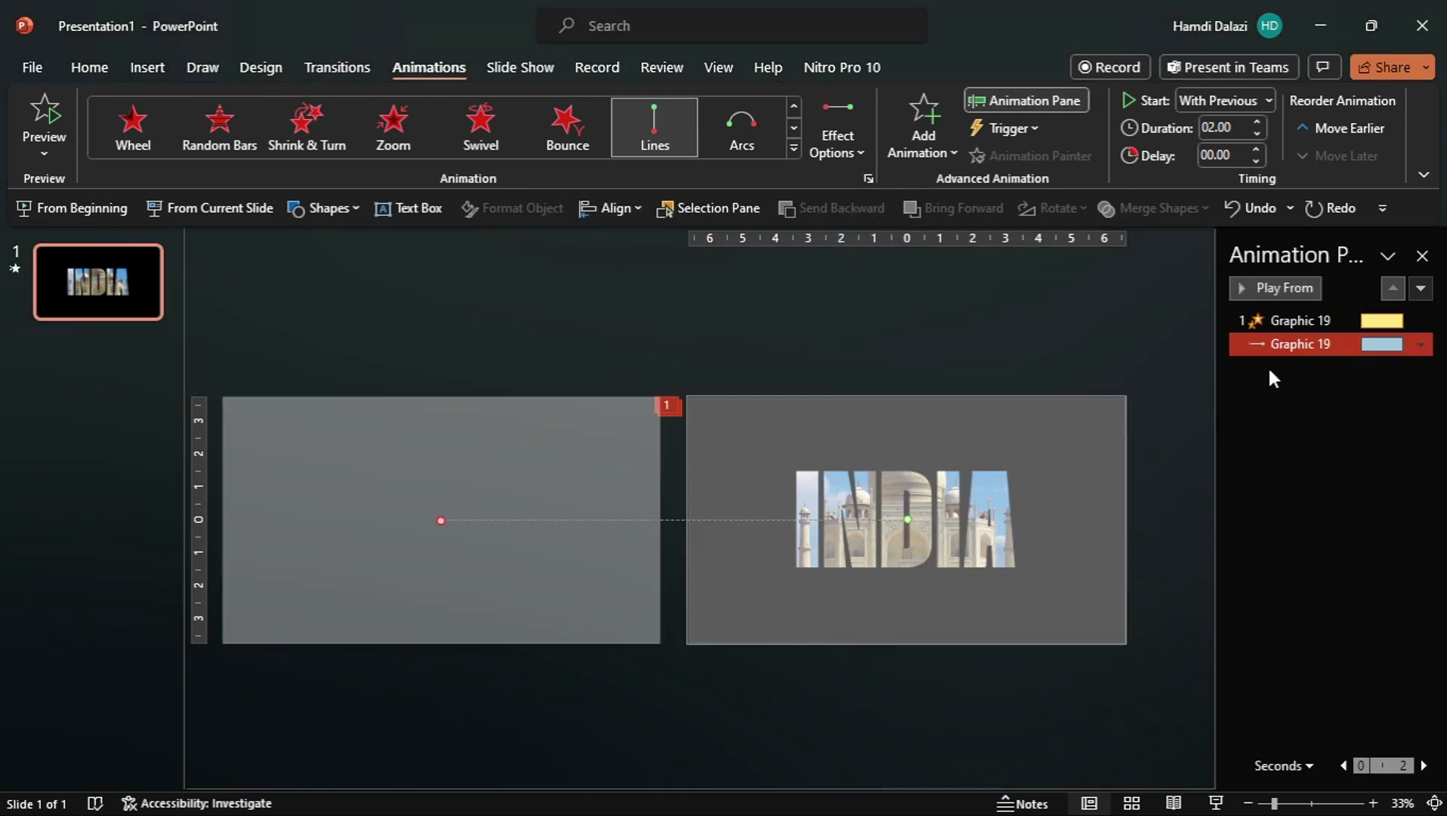
{"action": "left_click", "coordinate": [1297, 323]}
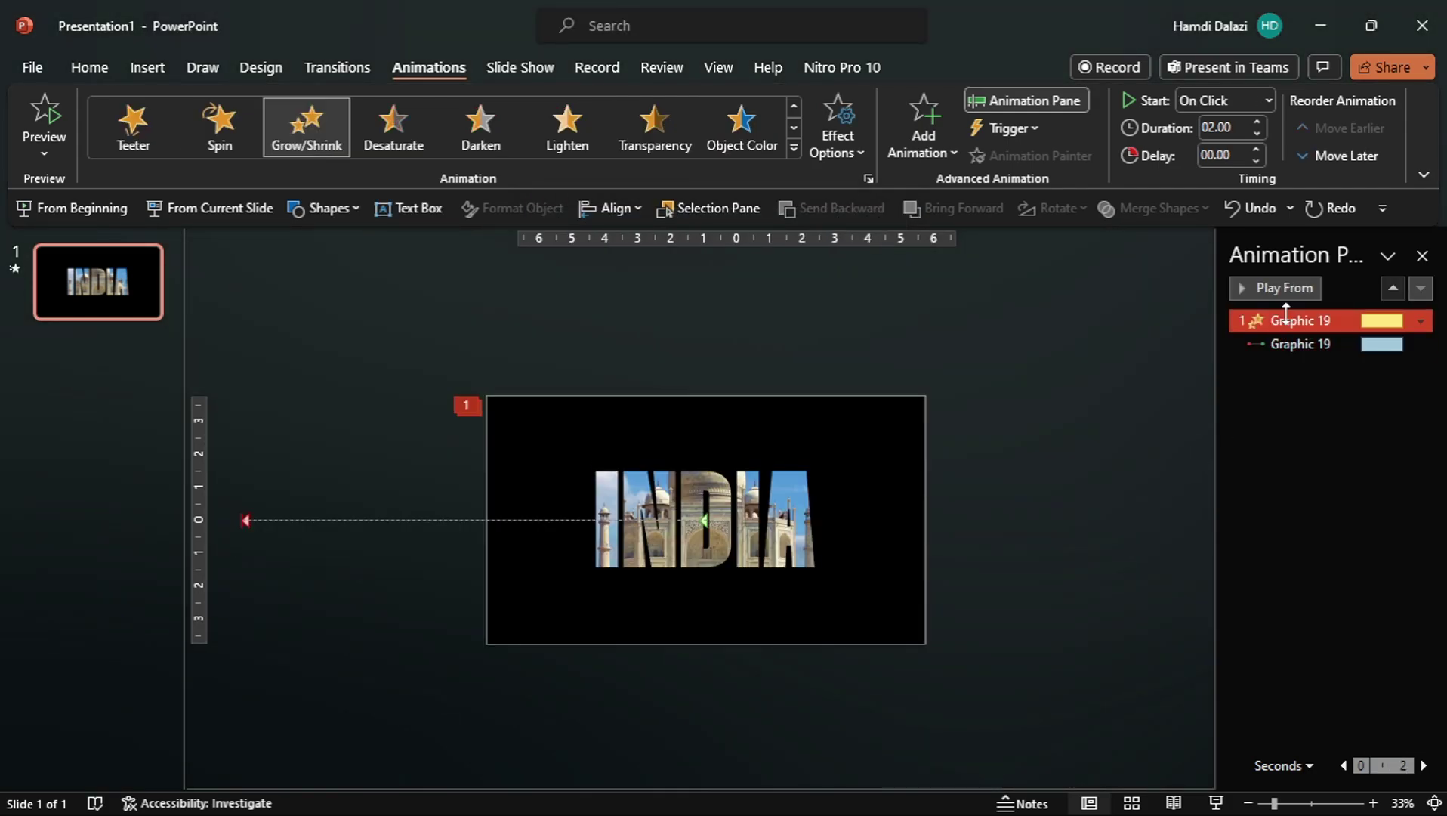
{"action": "left_click", "coordinate": [243, 213]}
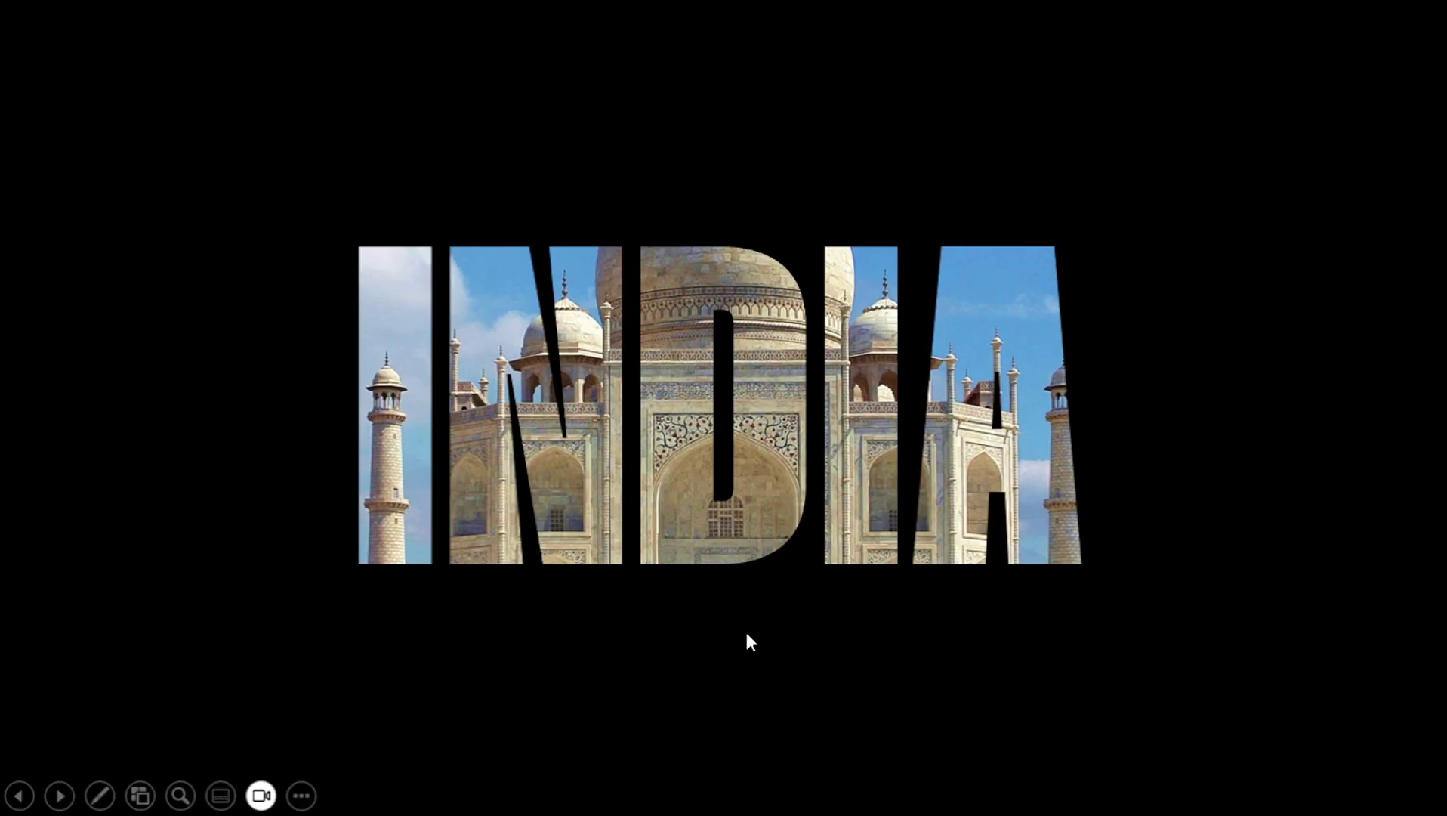
{"action": "left_click", "coordinate": [751, 659]}
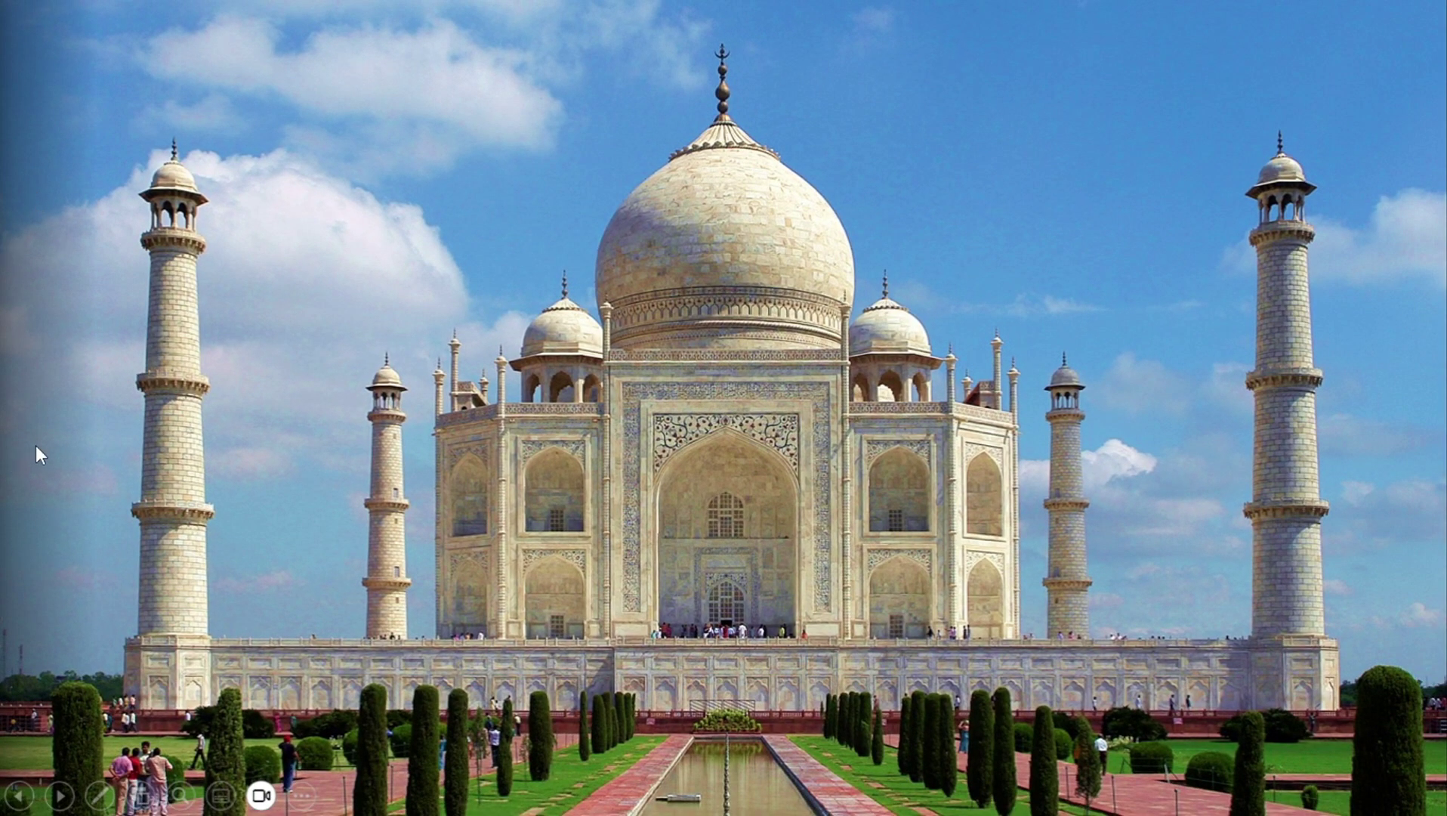
{"action": "key", "text": "Escape"}
{"action": "left_click", "coordinate": [243, 520]}
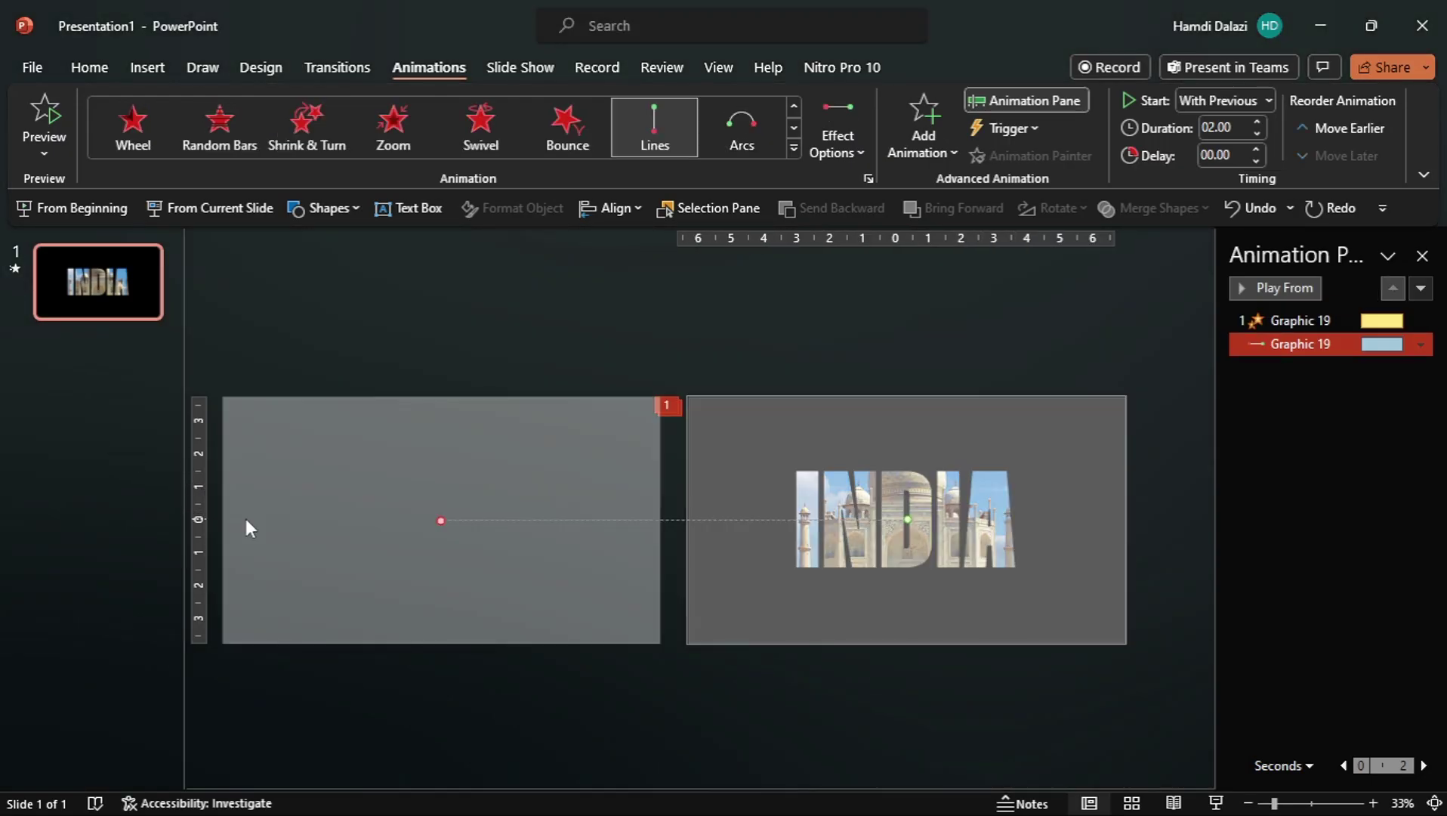
{"action": "left_click_drag", "start_coordinate": [442, 521], "coordinate": [397, 523]}
{"action": "left_click", "coordinate": [216, 208]}
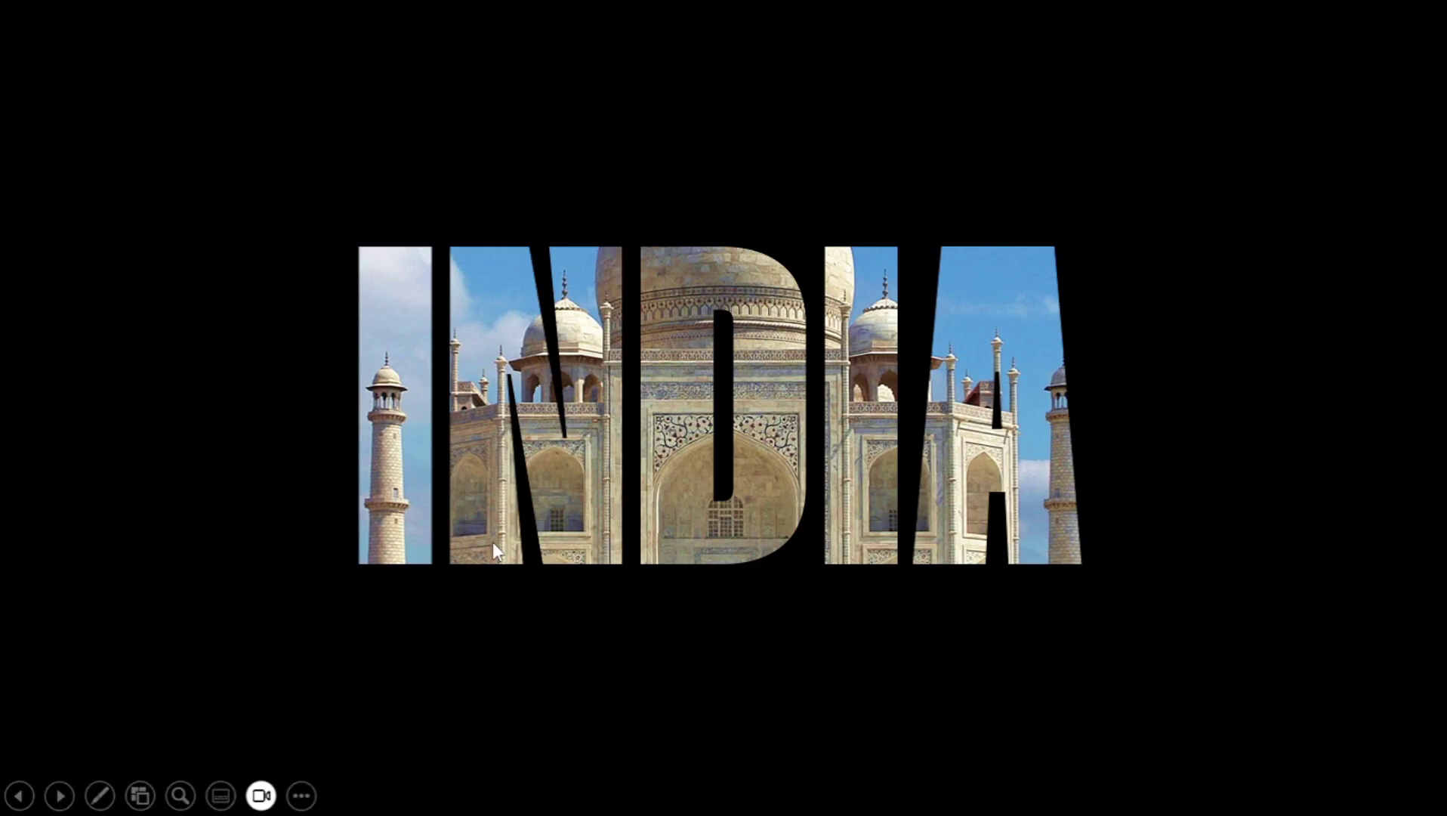
{"action": "left_click", "coordinate": [723, 579]}
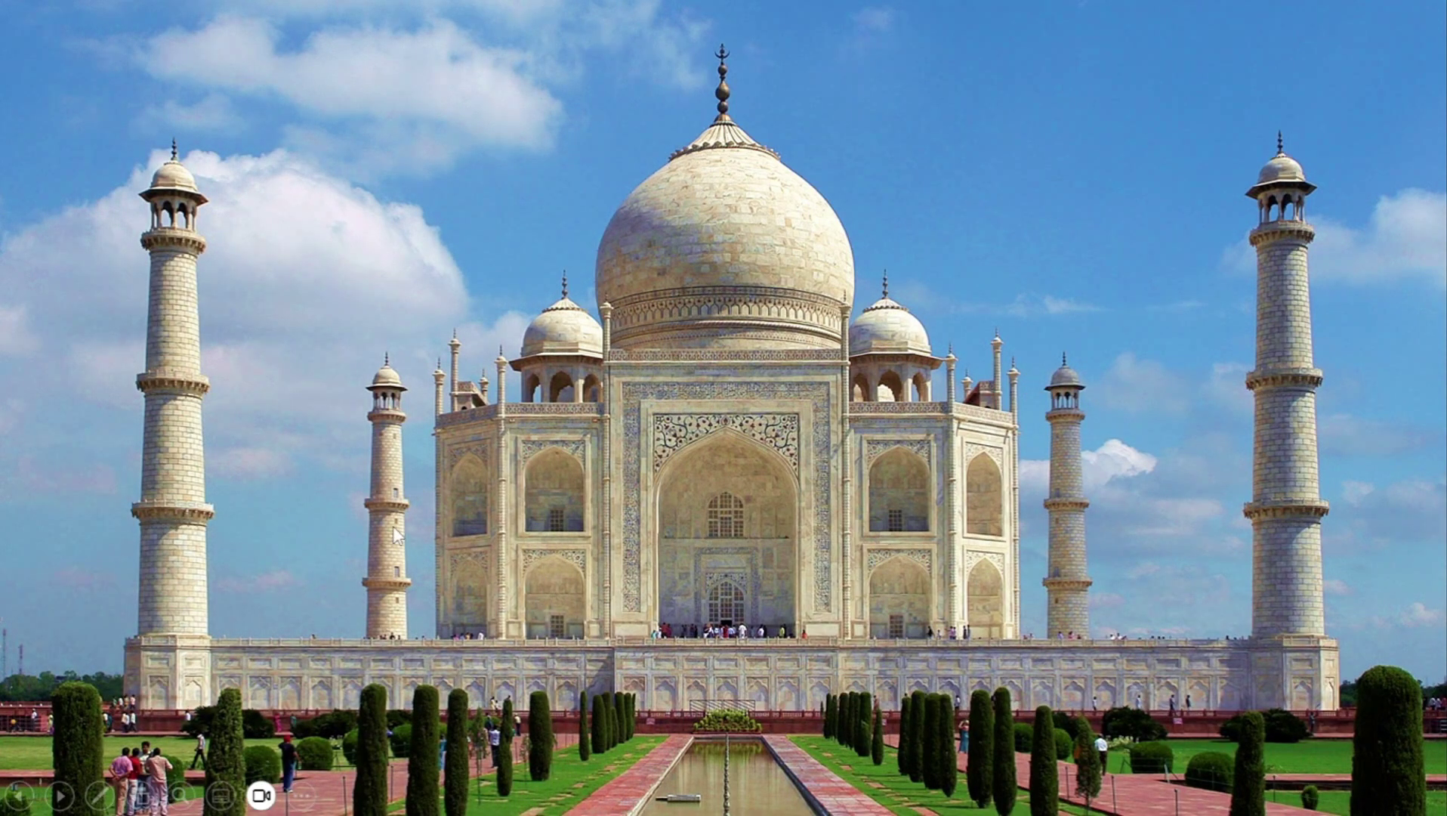
{"action": "key", "text": "Escape"}
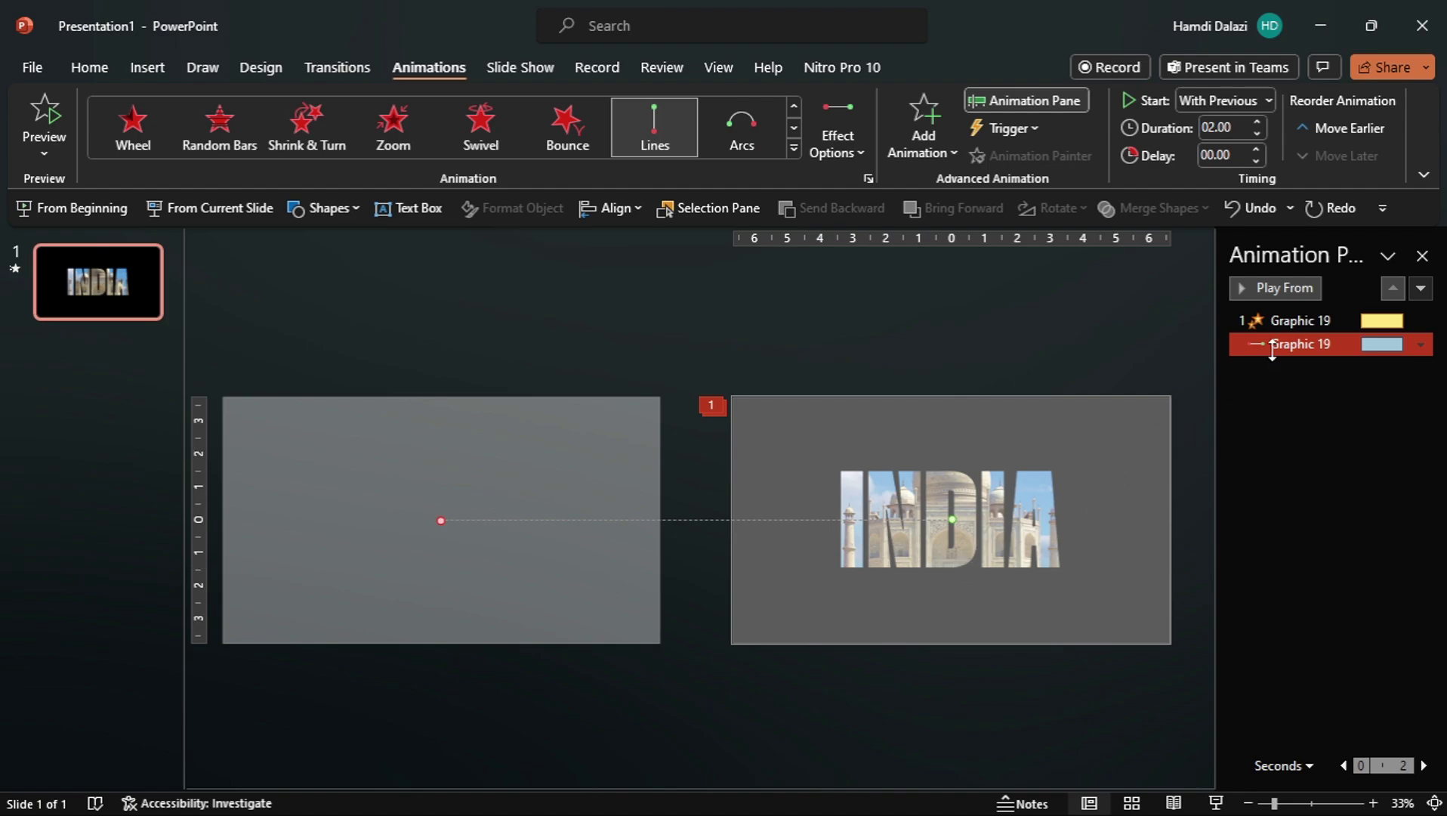
Step: Add another Grow/Shrink emphasis to the INDIA graphic
{"action": "left_click", "coordinate": [923, 125]}
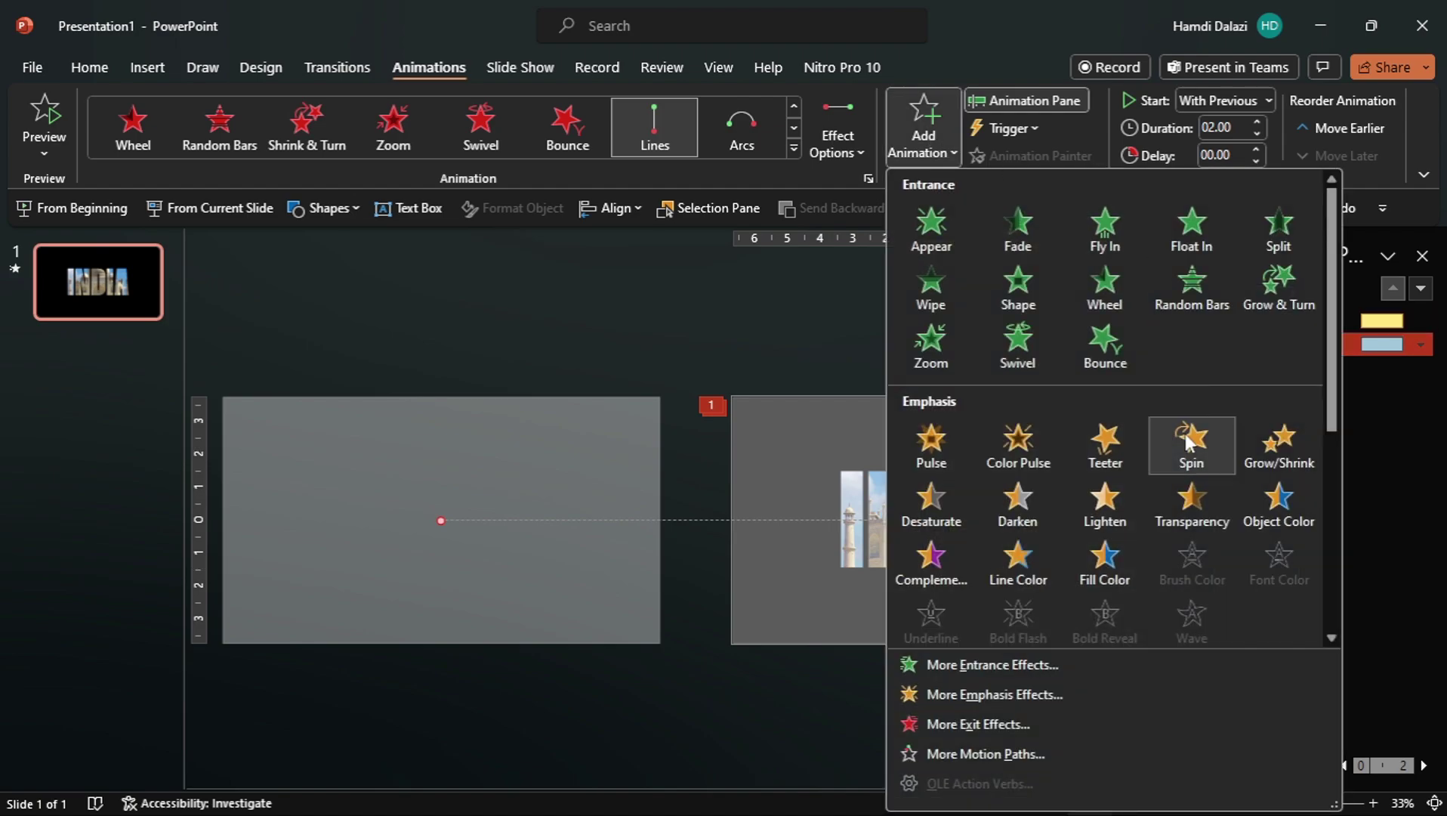
{"action": "left_click", "coordinate": [1286, 448]}
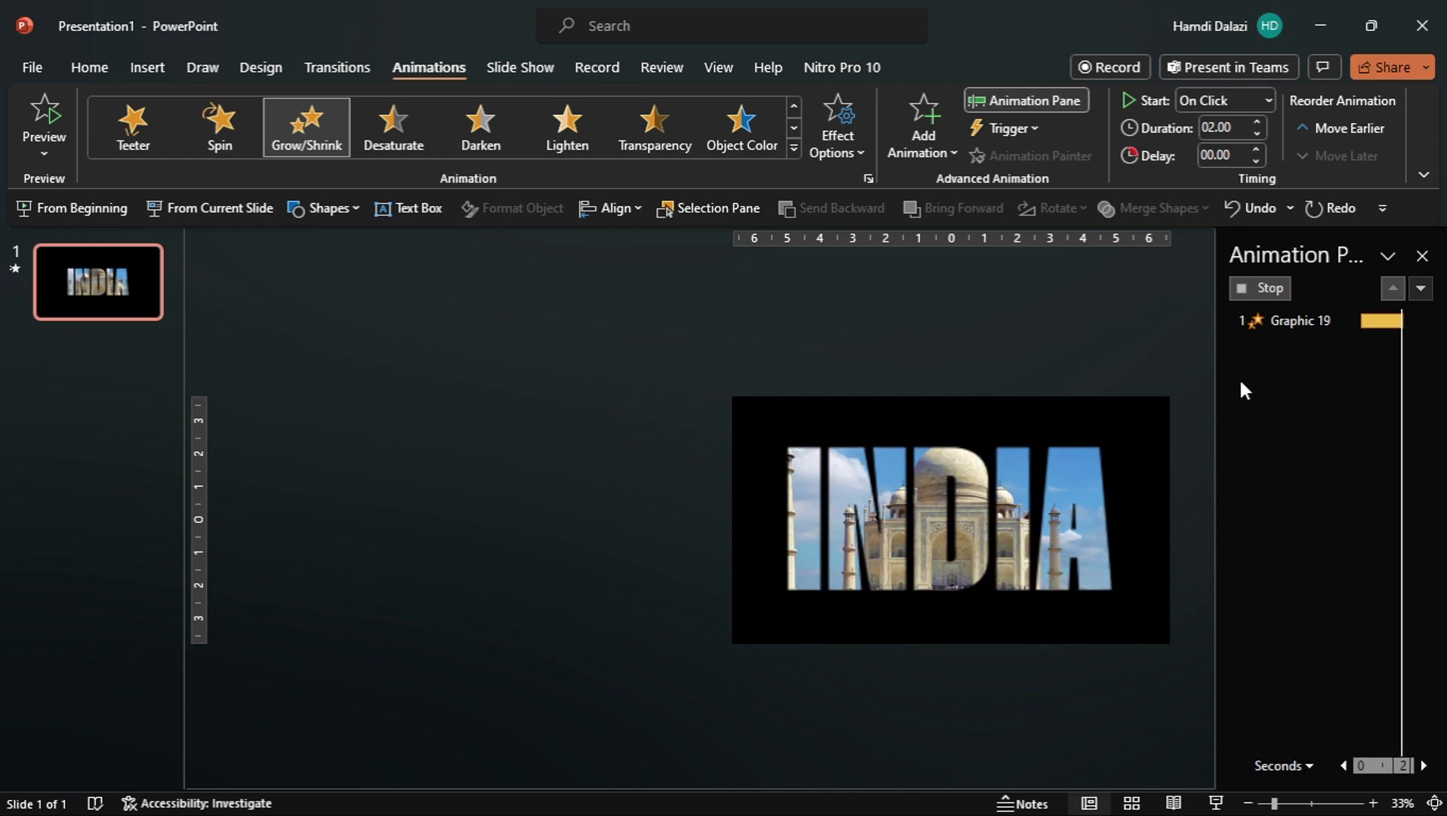
{"action": "left_click", "coordinate": [1240, 291]}
Step: Set the new Grow/Shrink to a custom 129% size with a smooth end
{"action": "right_click", "coordinate": [1277, 369]}
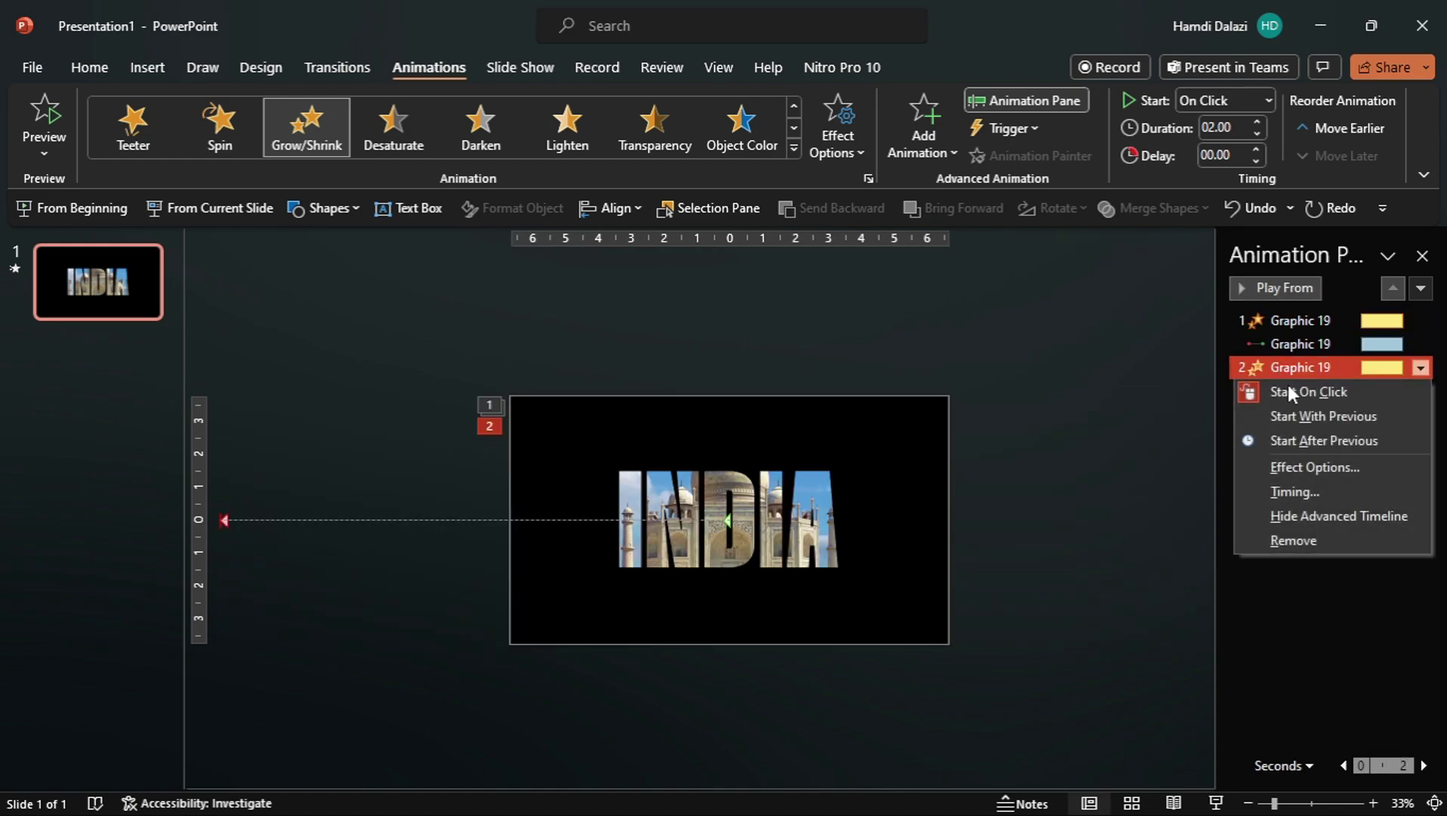
{"action": "left_click", "coordinate": [1315, 465]}
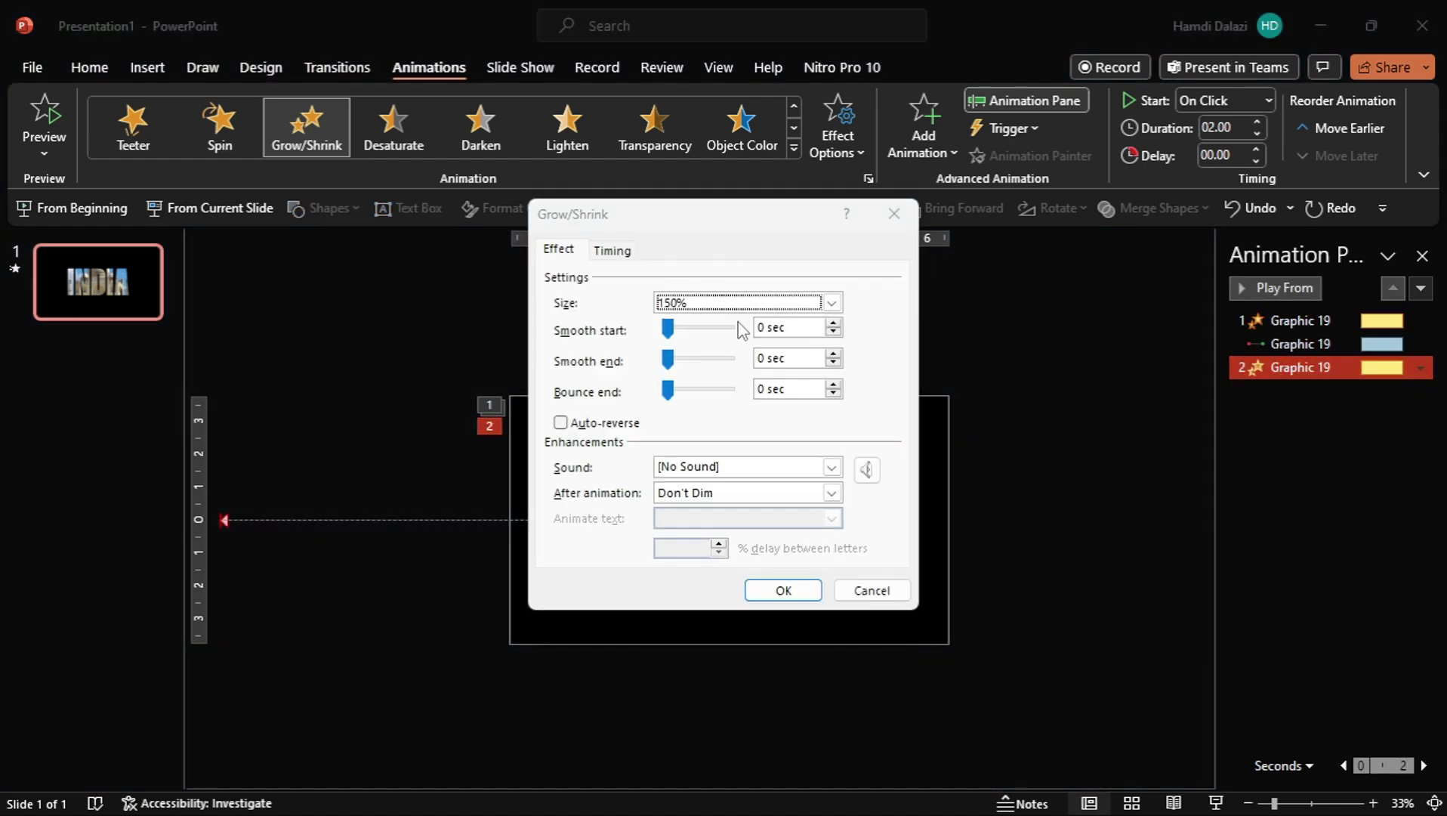
{"action": "left_click", "coordinate": [831, 303]}
{"action": "left_click", "coordinate": [774, 423]}
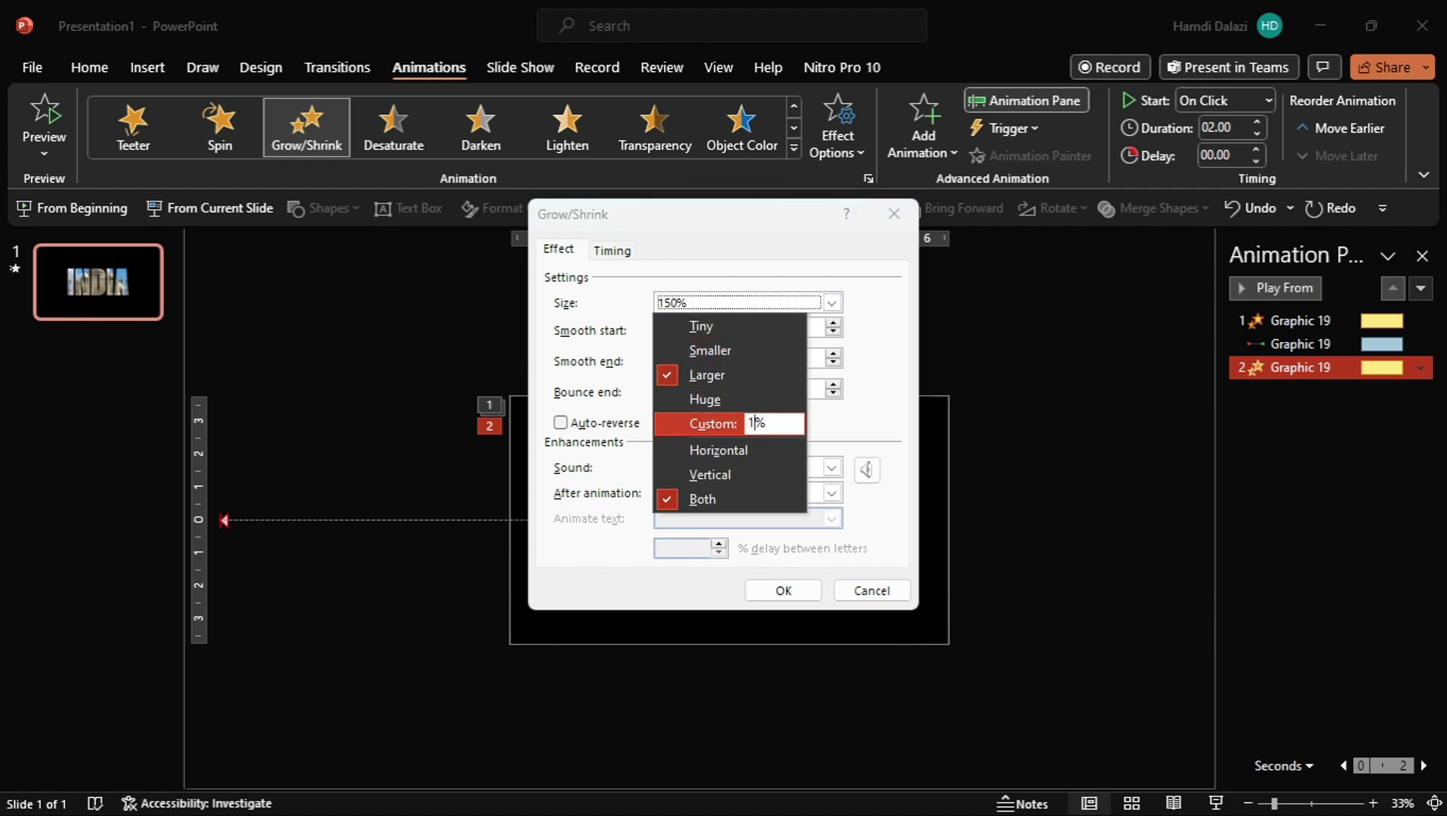
{"action": "type", "text": "129"}
{"action": "key", "text": "Return"}
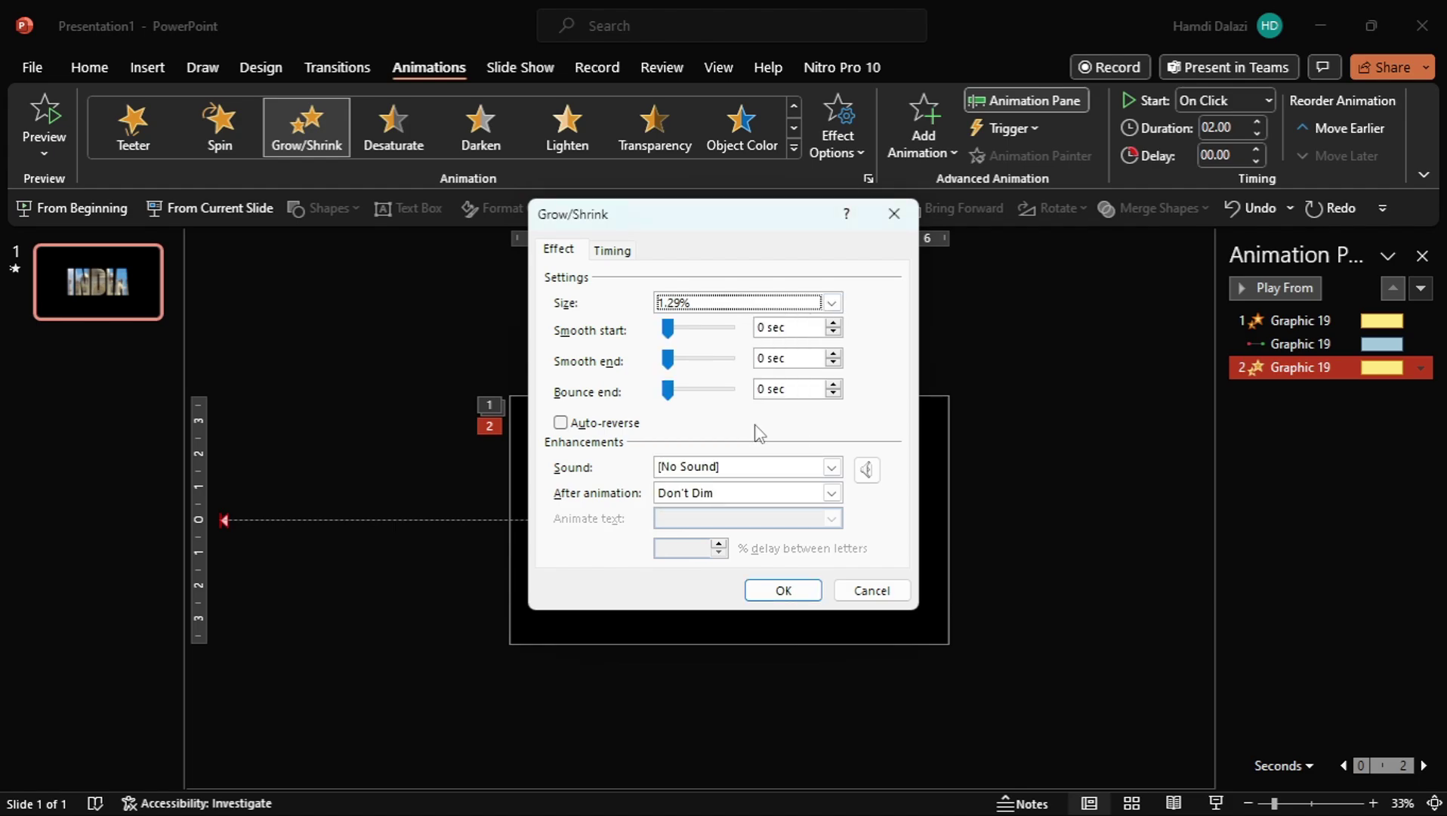
{"action": "left_click_drag", "start_coordinate": [668, 360], "coordinate": [694, 363]}
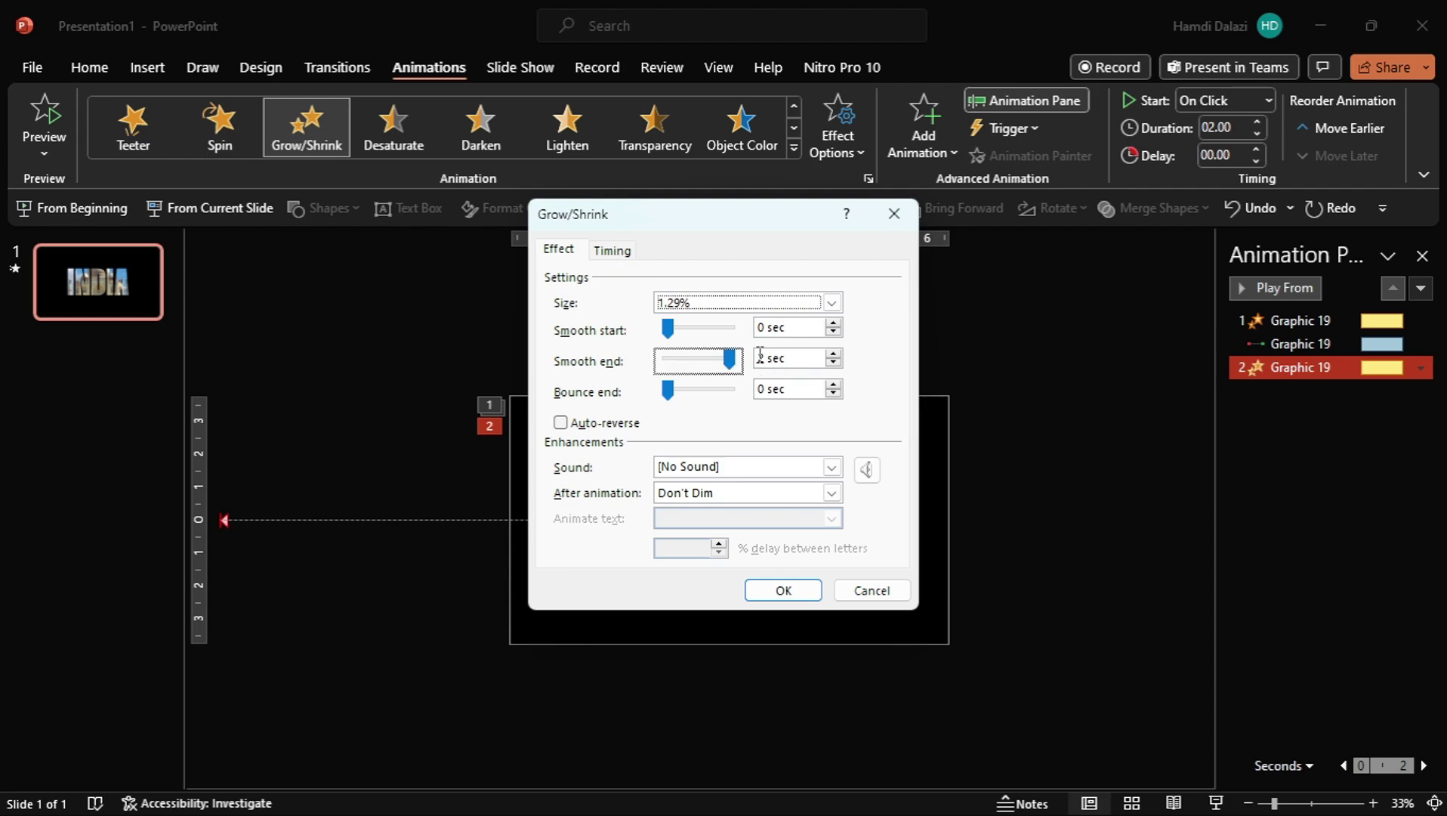
{"action": "left_click", "coordinate": [784, 596]}
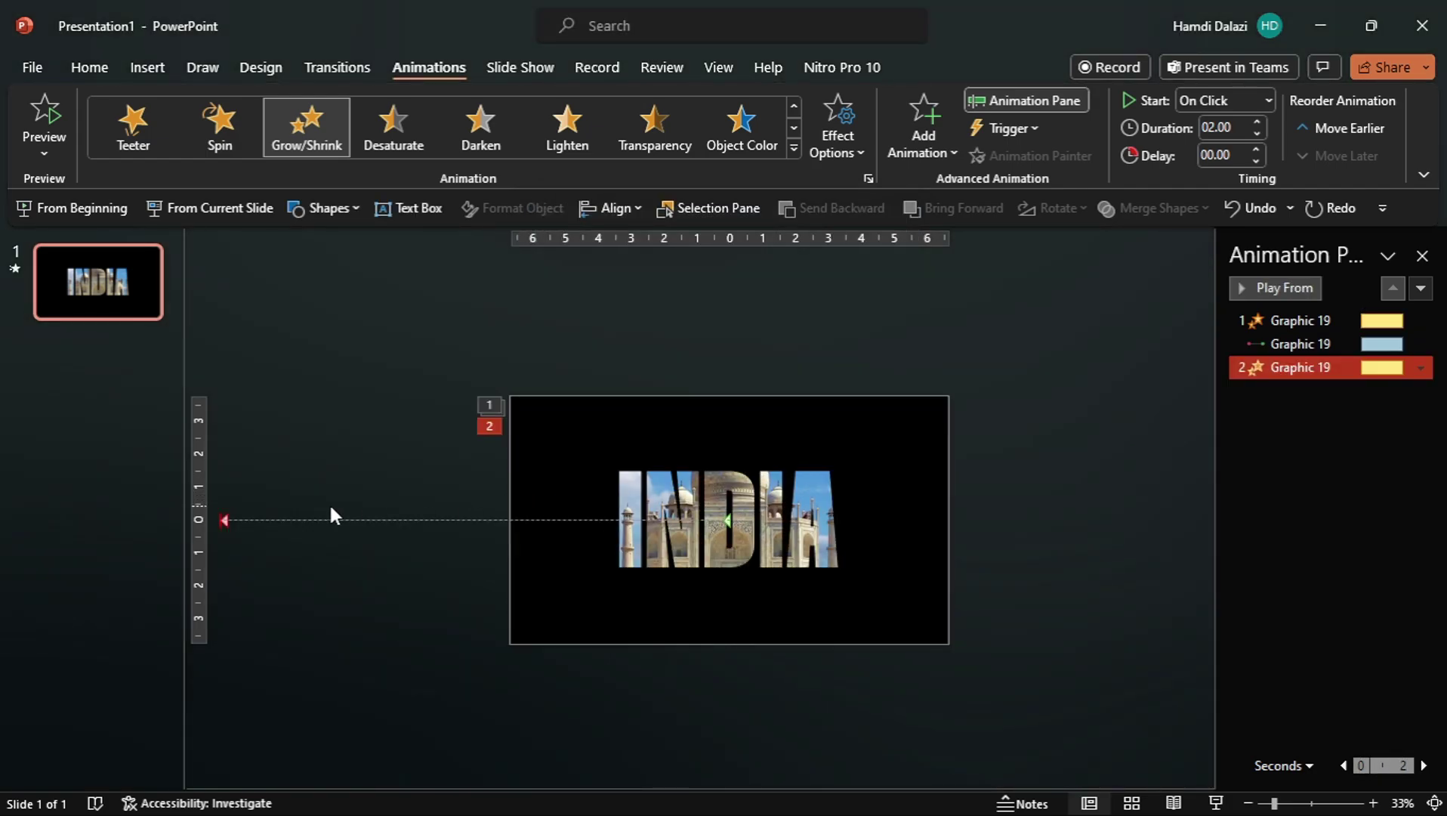
{"action": "left_click", "coordinate": [942, 129]}
Step: Add a Lines motion path heading Right to the INDIA graphic, starting With Previous
{"action": "scroll", "coordinate": [1147, 525], "scroll_direction": "down", "scroll_amount": 5}
{"action": "left_click", "coordinate": [935, 542]}
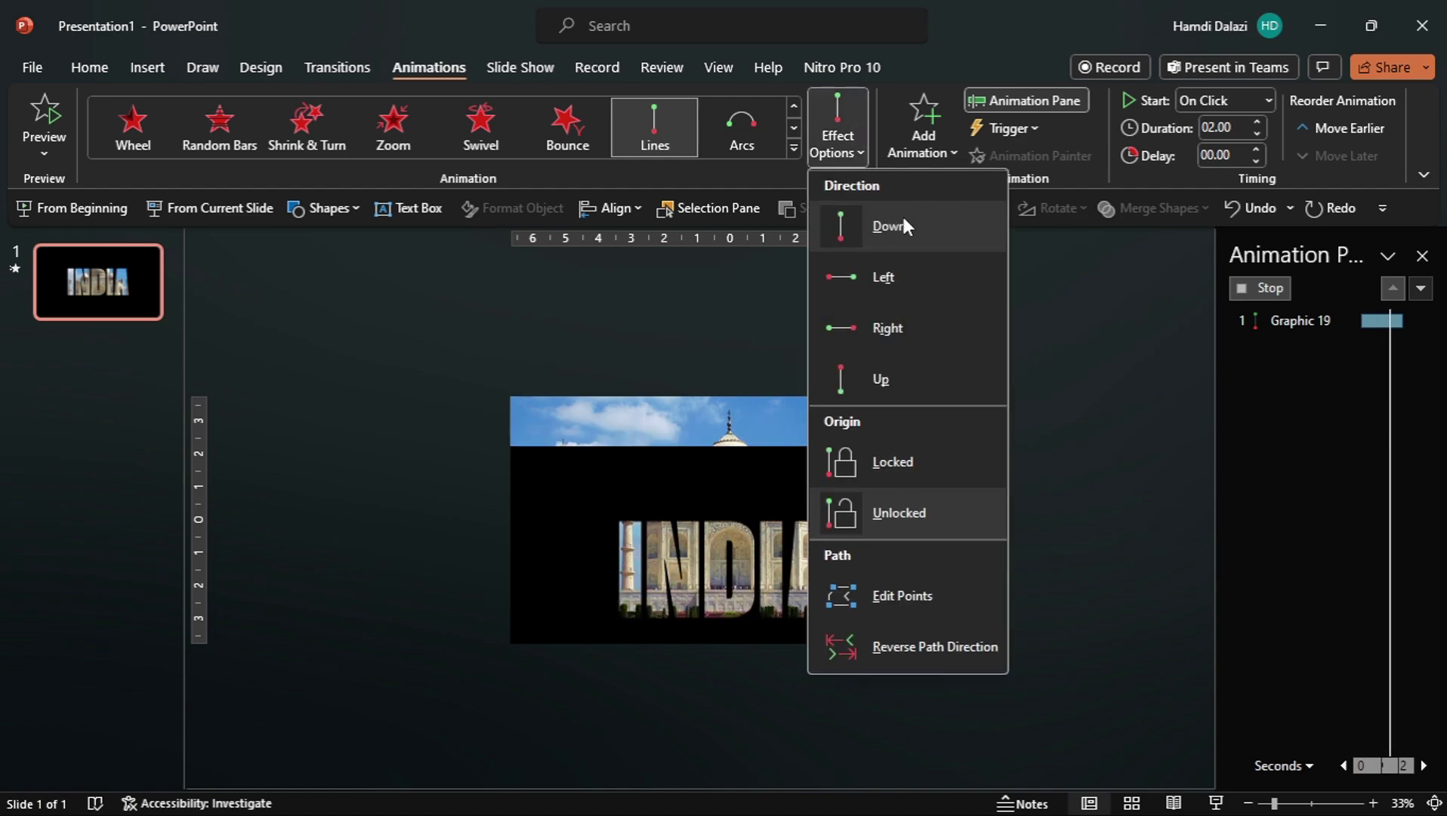
{"action": "left_click", "coordinate": [894, 328]}
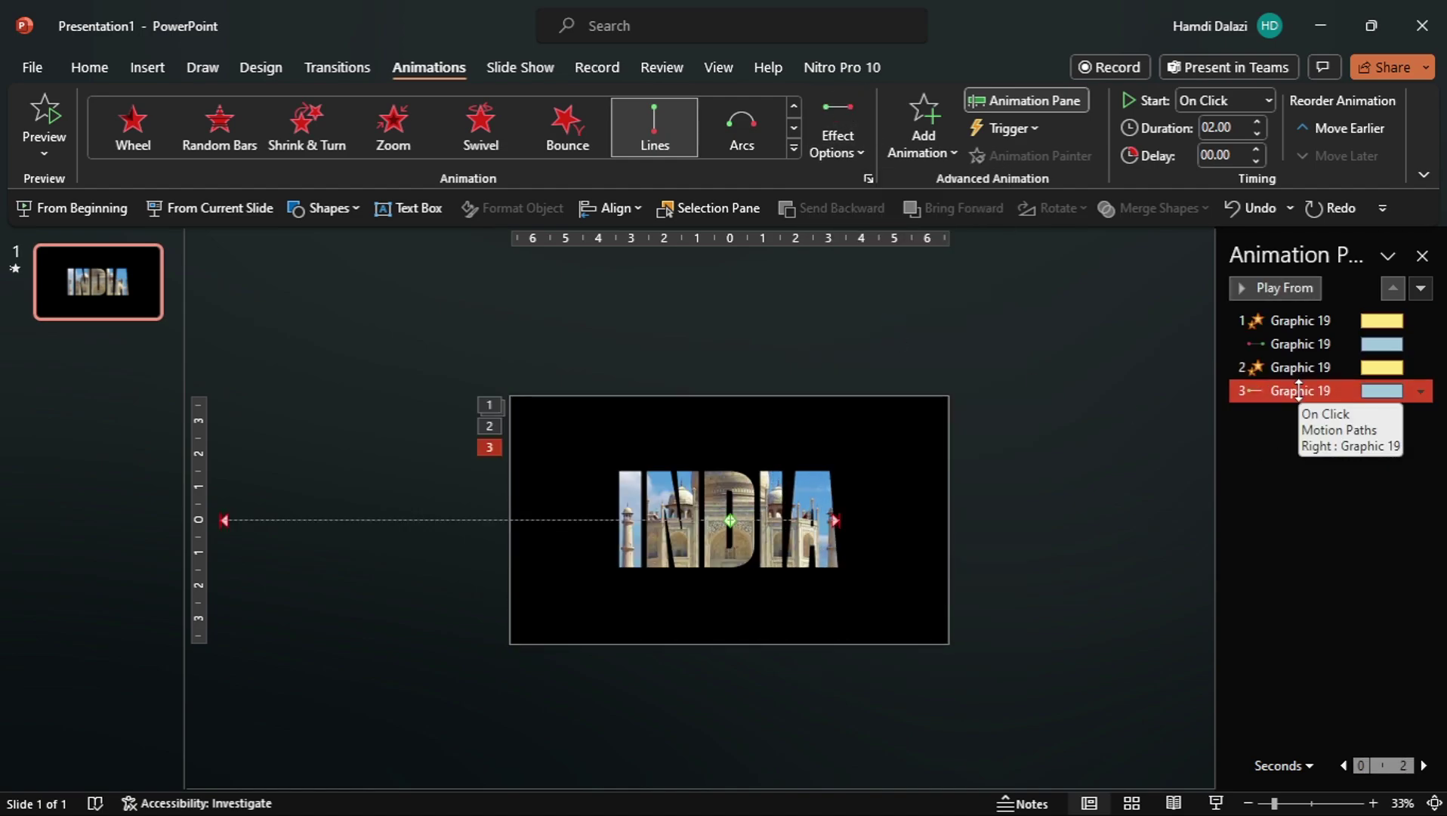
{"action": "right_click", "coordinate": [1303, 391]}
{"action": "left_click", "coordinate": [1320, 438]}
Step: In the path's Effect Options, set smooth start to 0 sec, keeping a 2 sec smooth end
{"action": "right_click", "coordinate": [1293, 390]}
{"action": "left_click", "coordinate": [1315, 491]}
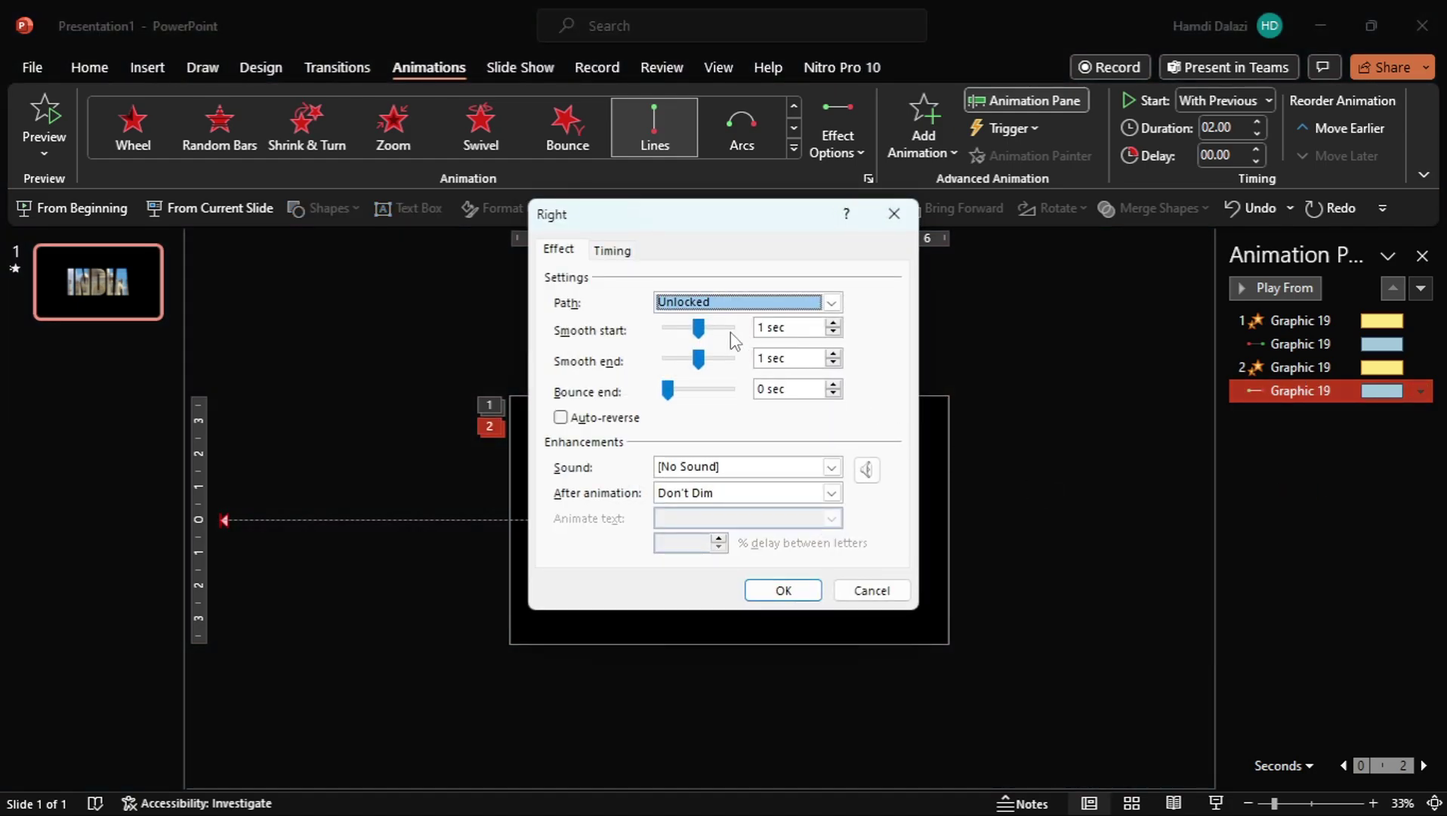
{"action": "left_click_drag", "start_coordinate": [706, 338], "coordinate": [642, 338]}
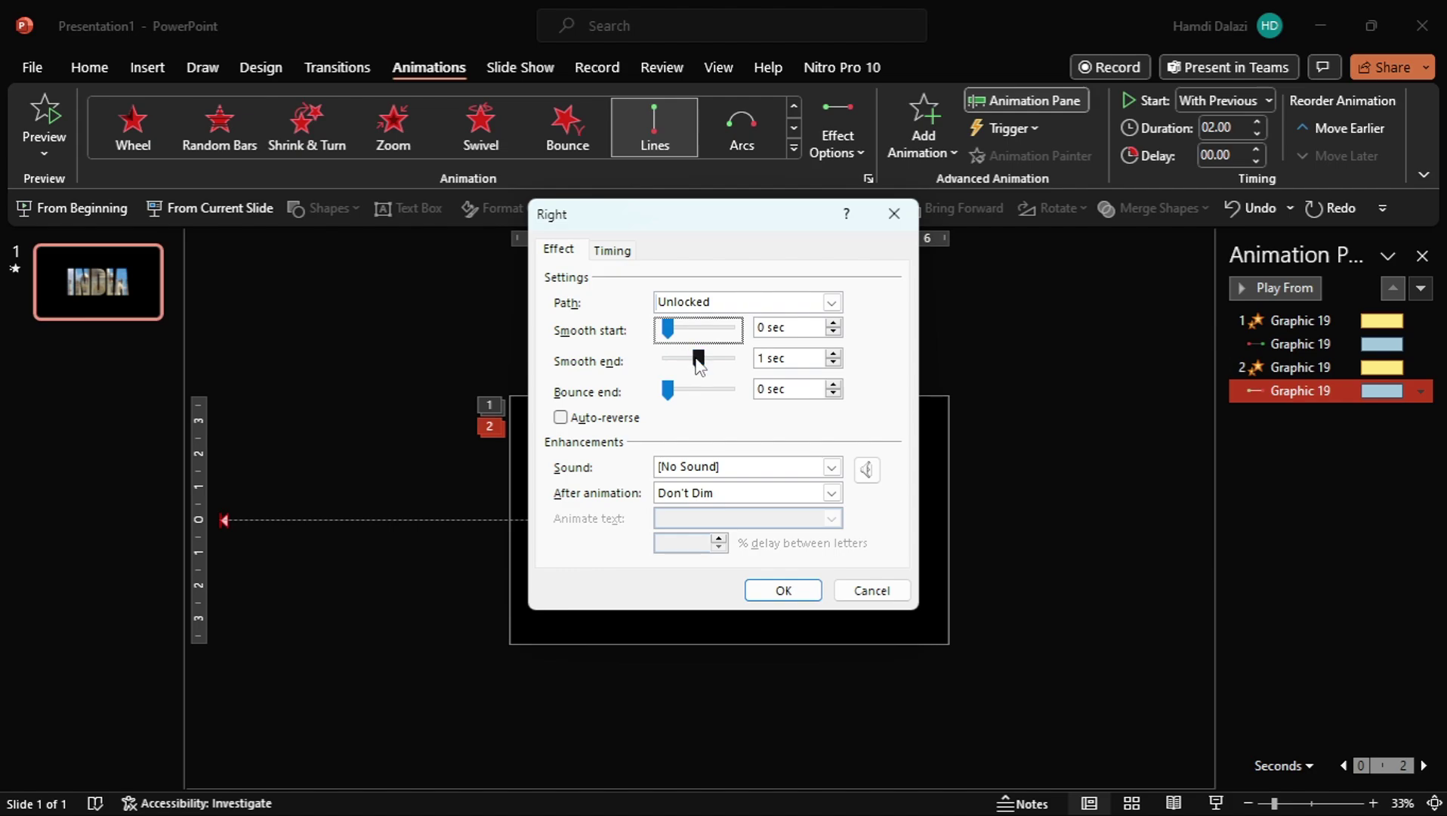
{"action": "left_click", "coordinate": [784, 590]}
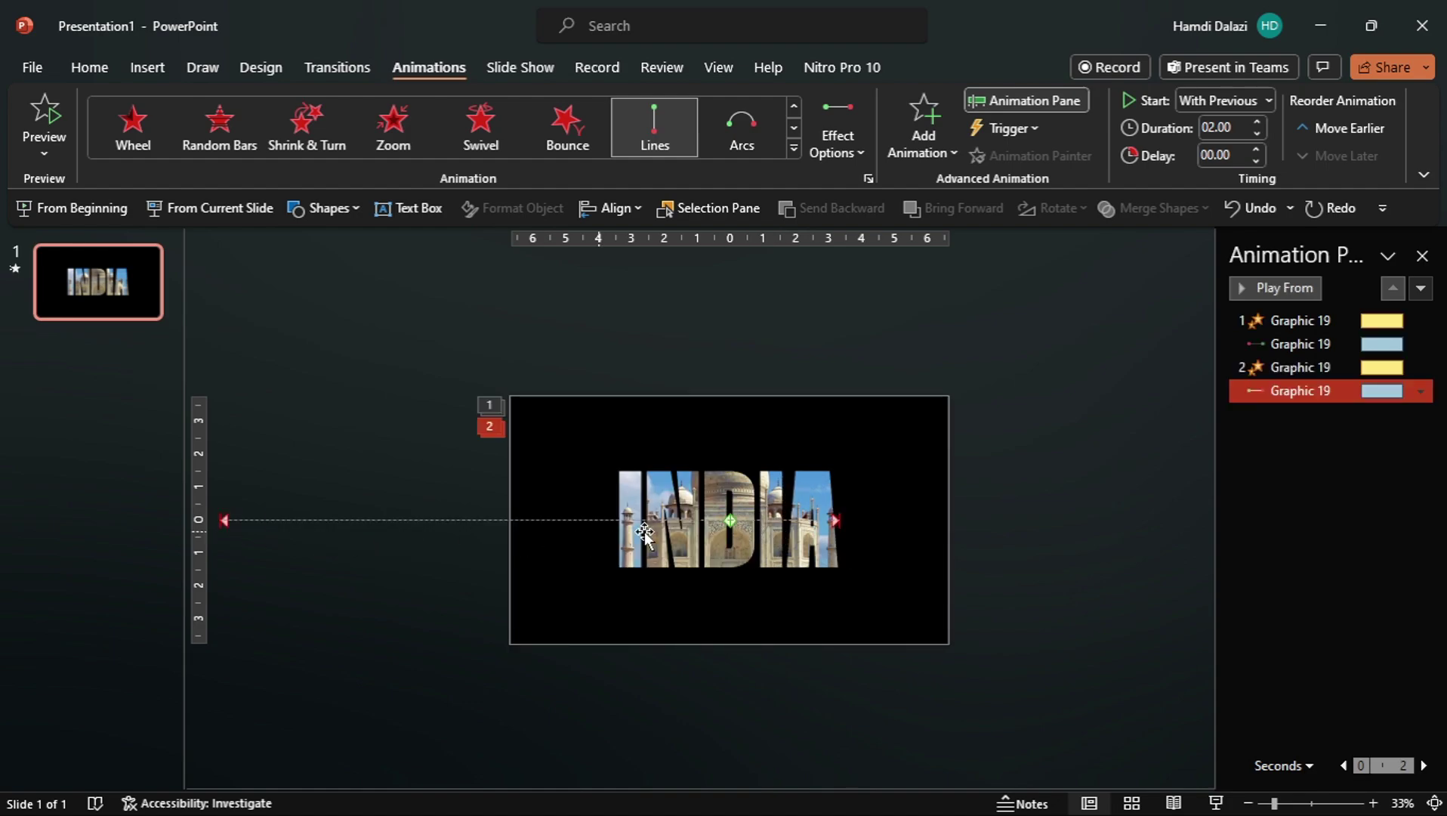
{"action": "left_click", "coordinate": [736, 521]}
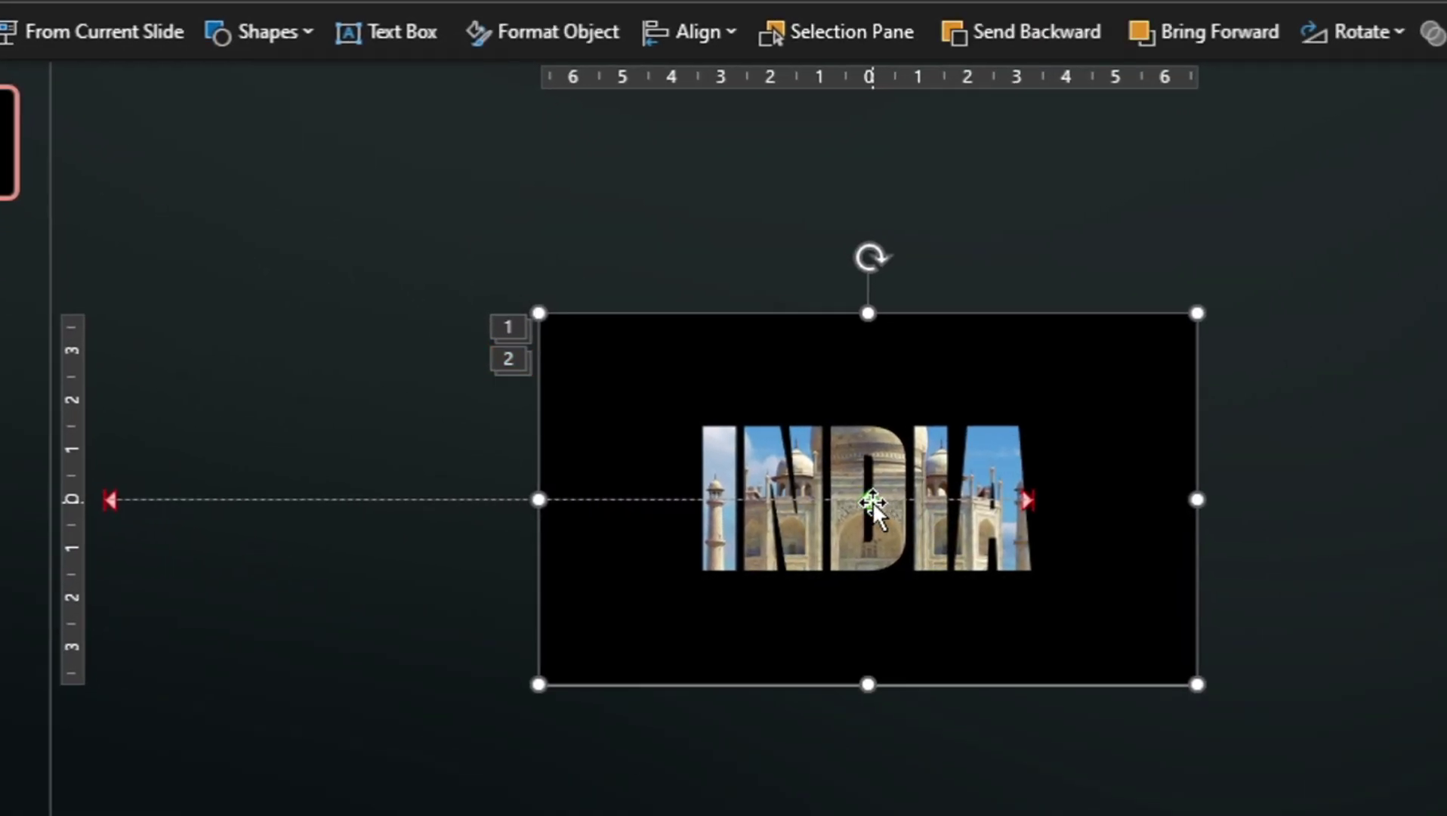
Step: Drag the rightward path's start point far past the left edge and its end point to the slide centre
{"action": "left_click", "coordinate": [872, 502]}
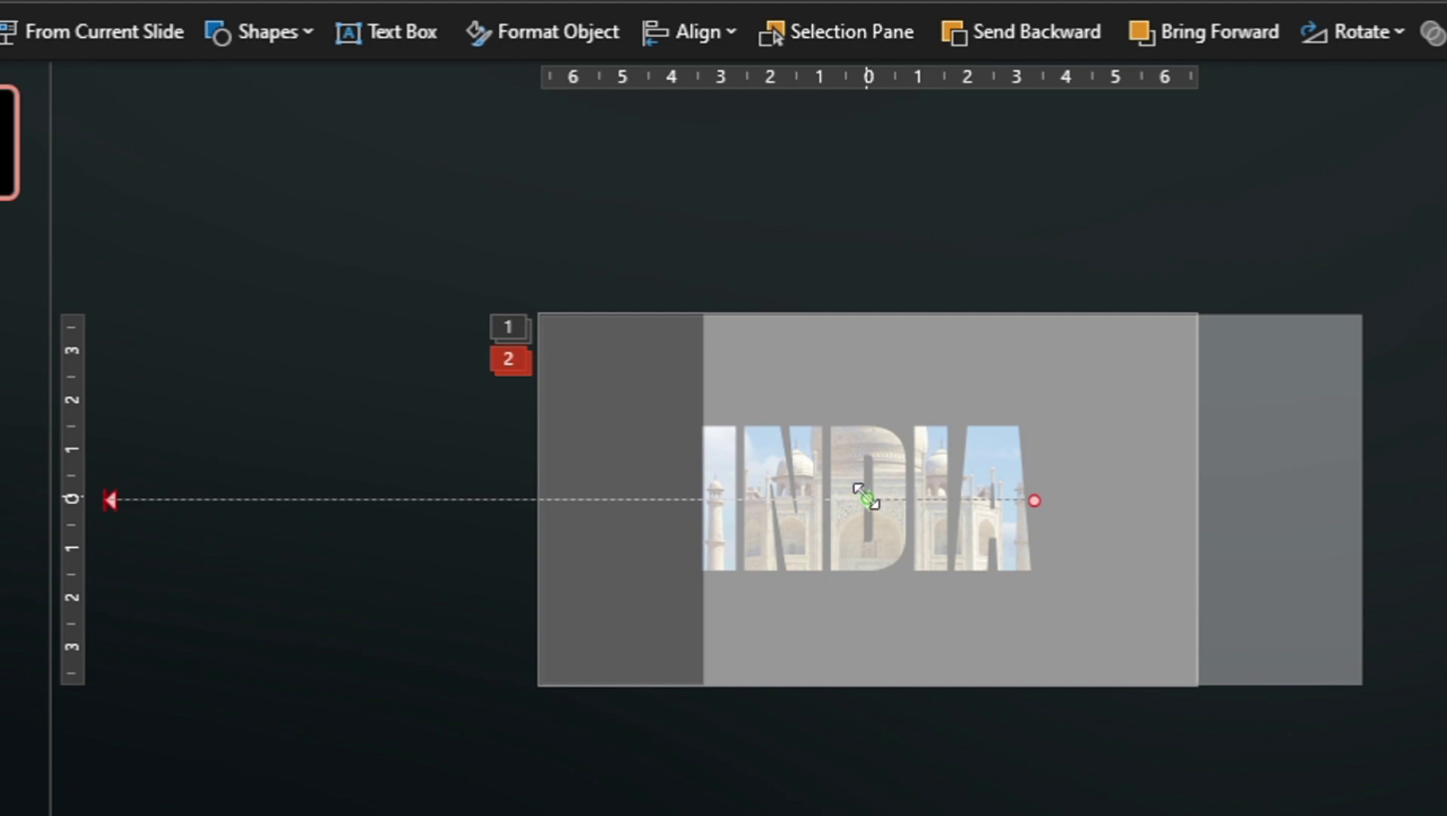
{"action": "left_click_drag", "start_coordinate": [867, 498], "coordinate": [107, 499]}
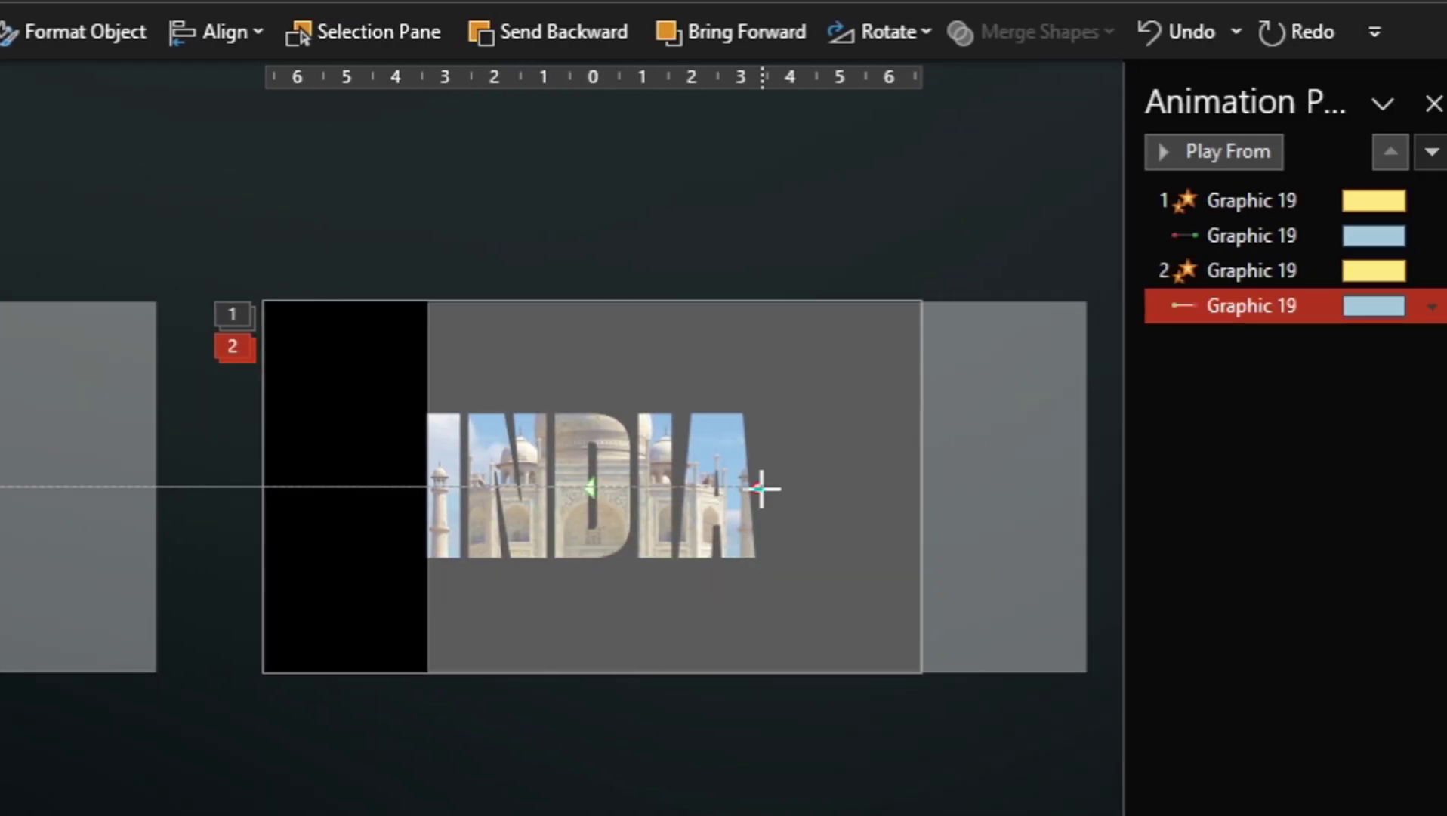
{"action": "left_click_drag", "start_coordinate": [761, 489], "coordinate": [757, 488]}
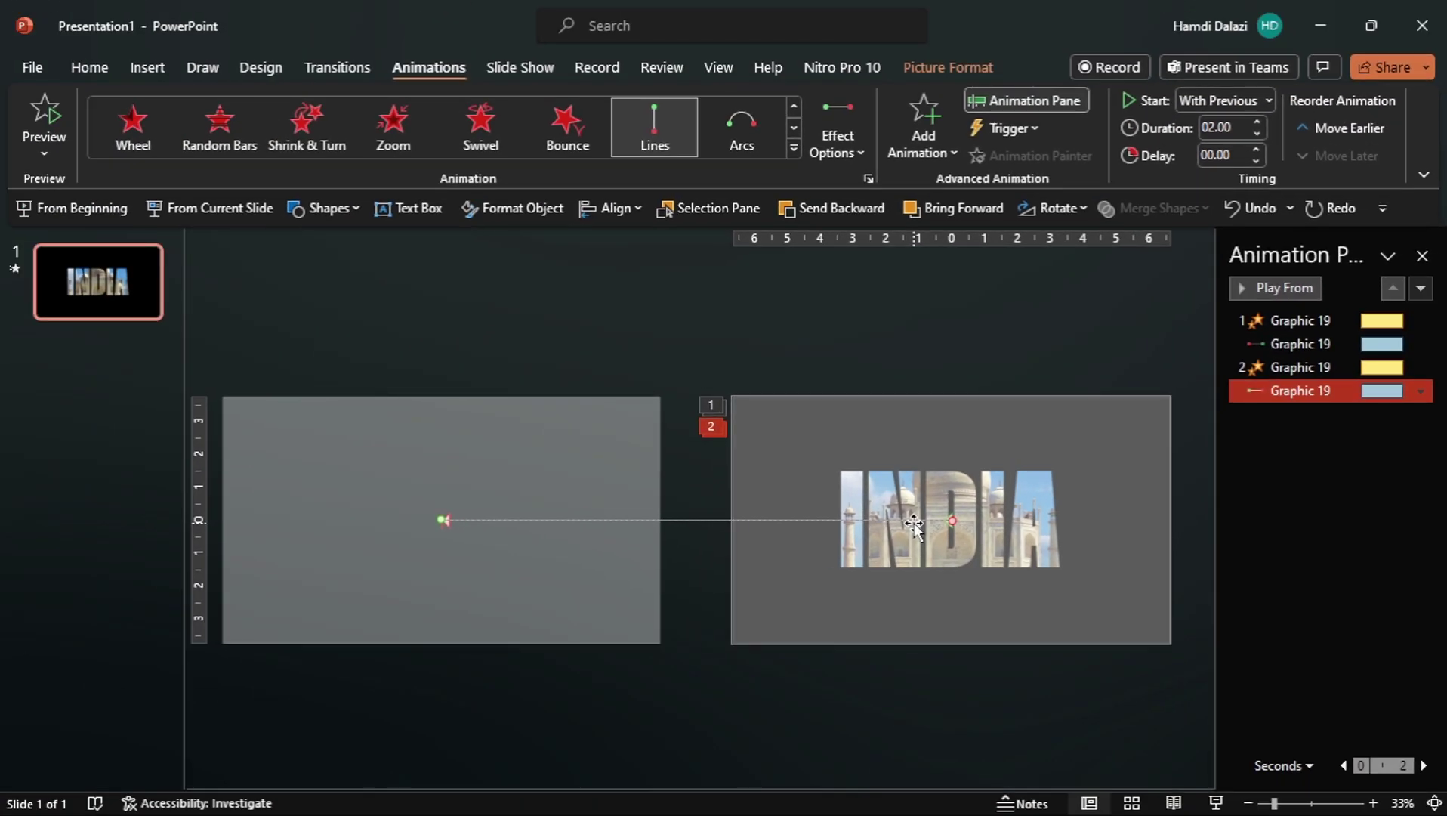
{"action": "left_click", "coordinate": [968, 349]}
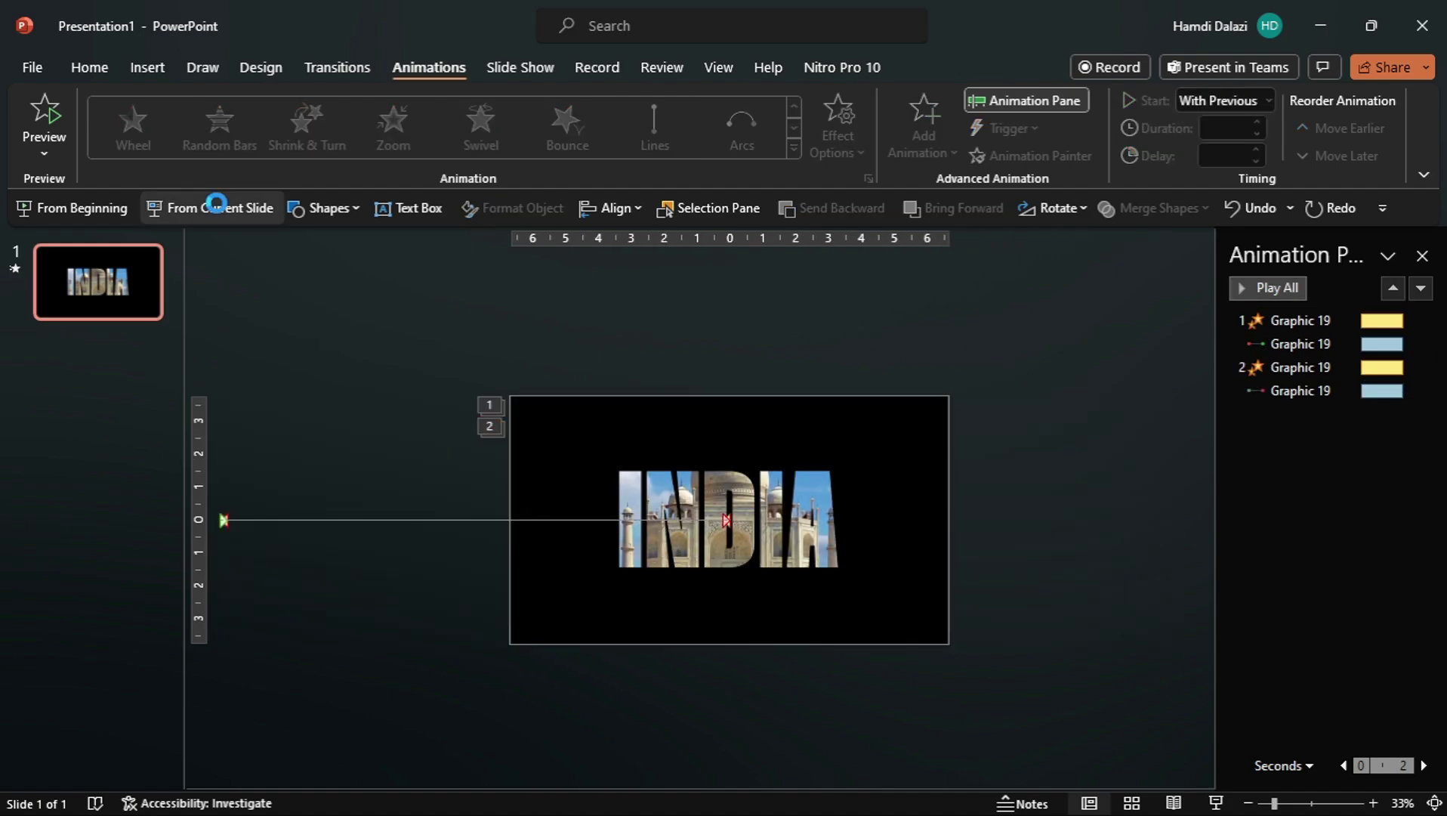
{"action": "left_click", "coordinate": [209, 208]}
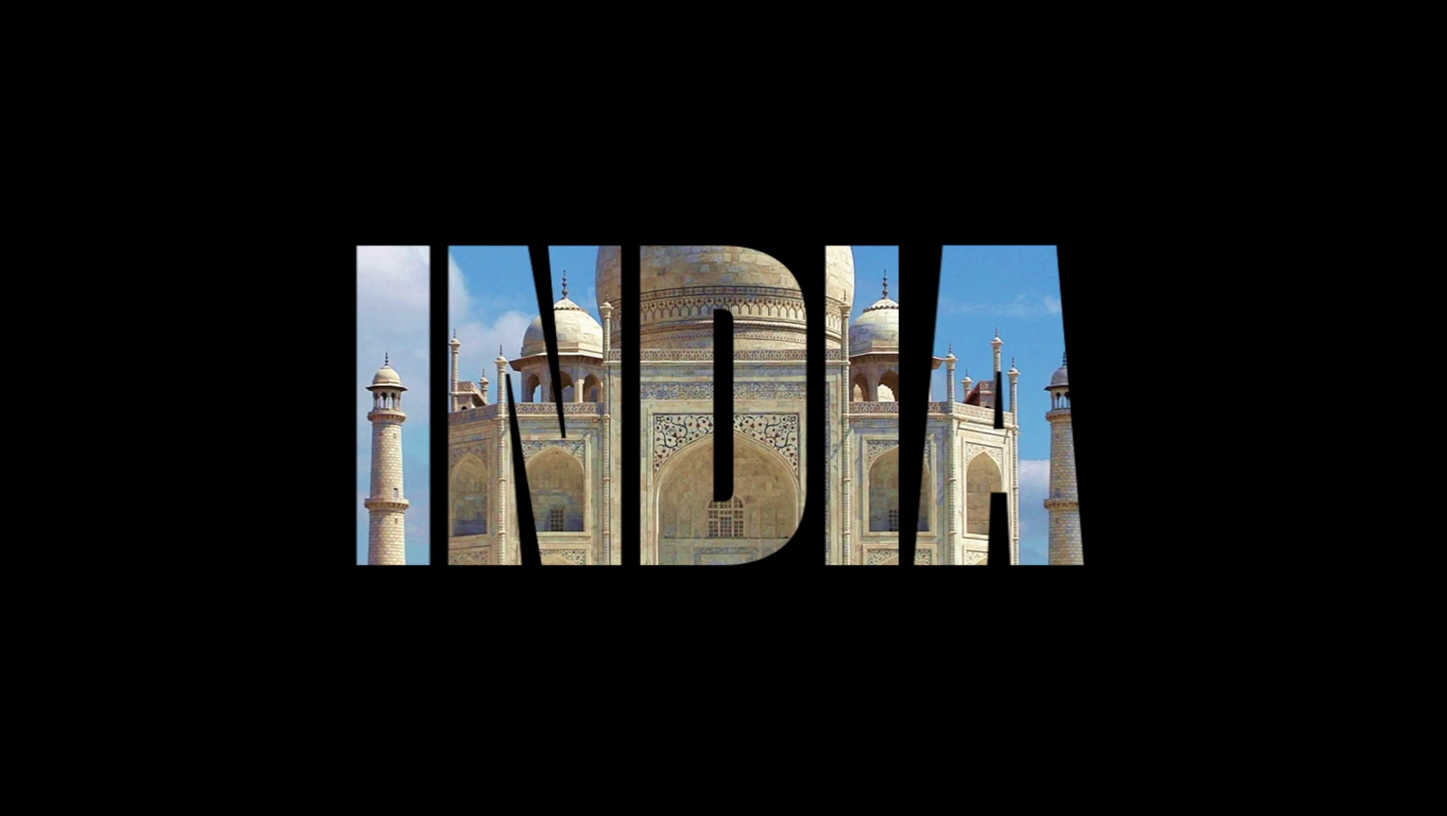
{"action": "left_click", "coordinate": [747, 209]}
{"action": "left_click", "coordinate": [1144, 431]}
{"action": "left_click", "coordinate": [1143, 464]}
{"action": "left_click", "coordinate": [1154, 525]}
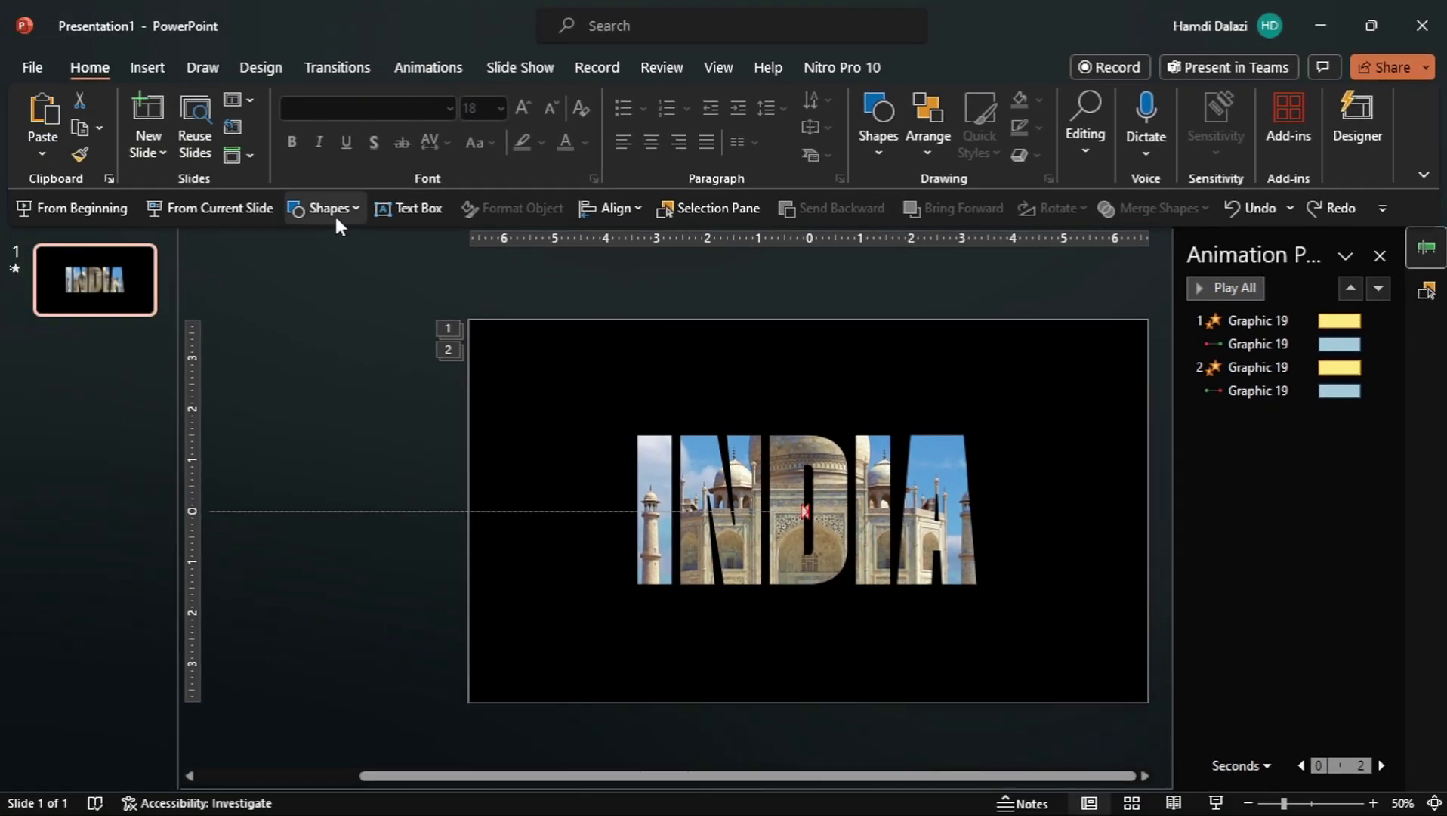
Step: Draw a rectangle covering the entire INDIA slide
{"action": "left_click", "coordinate": [326, 209]}
{"action": "left_click", "coordinate": [359, 265]}
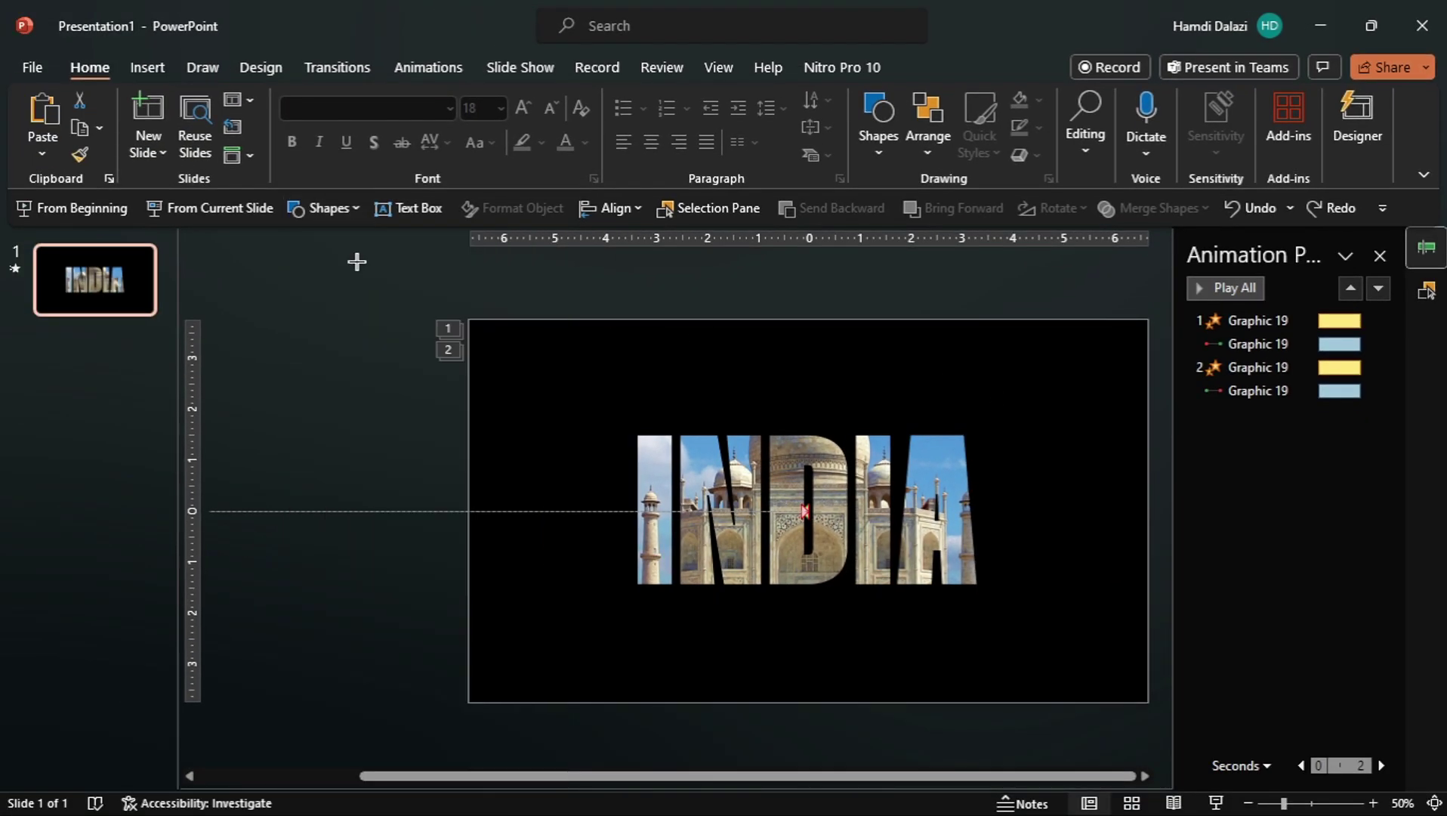
{"action": "left_click_drag", "start_coordinate": [469, 320], "coordinate": [1149, 702]}
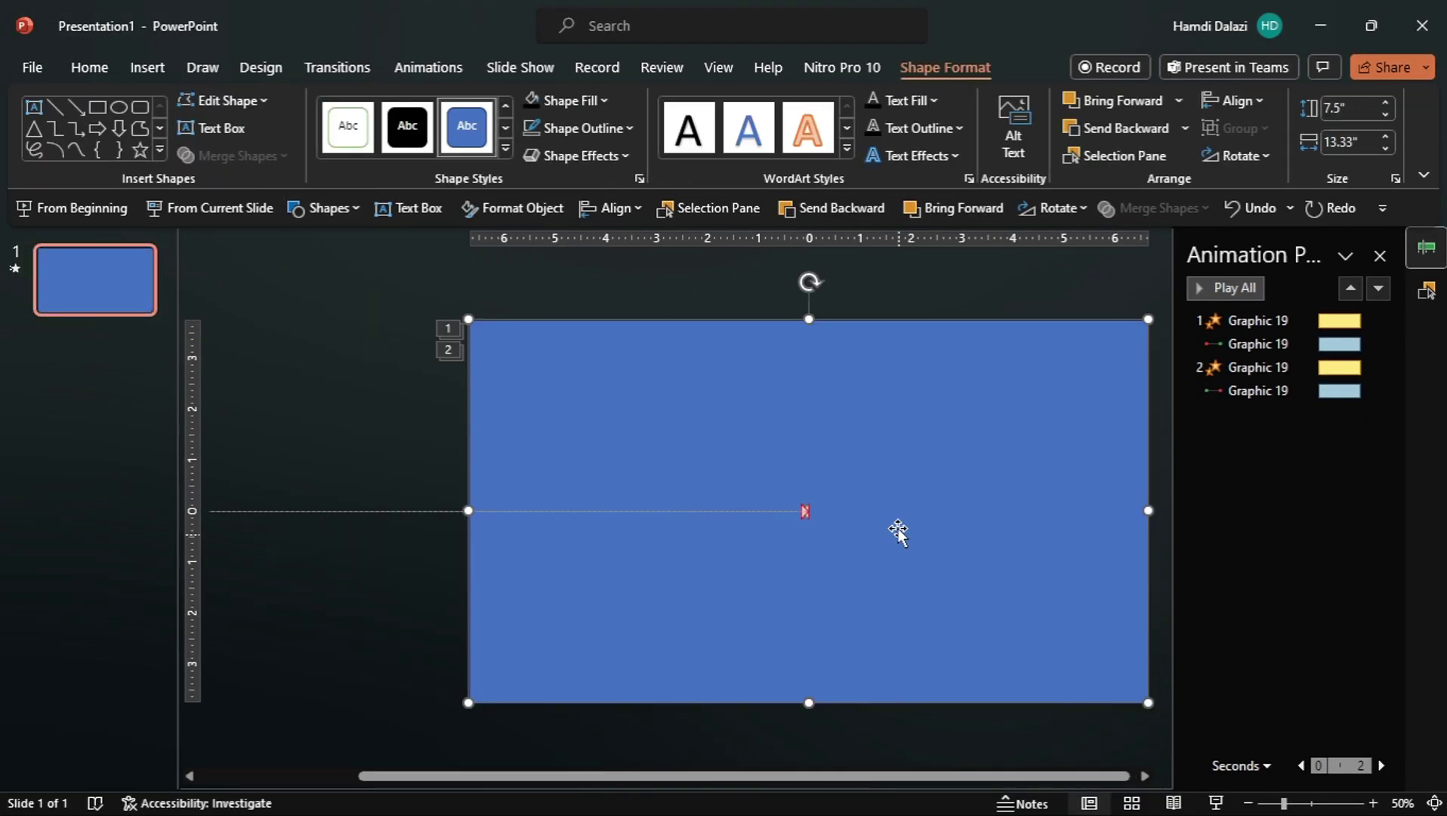
Step: Make all four INDIA animations trigger on a click of Rectangle 22
{"action": "left_click", "coordinate": [1253, 344]}
{"action": "left_click", "coordinate": [1240, 320]}
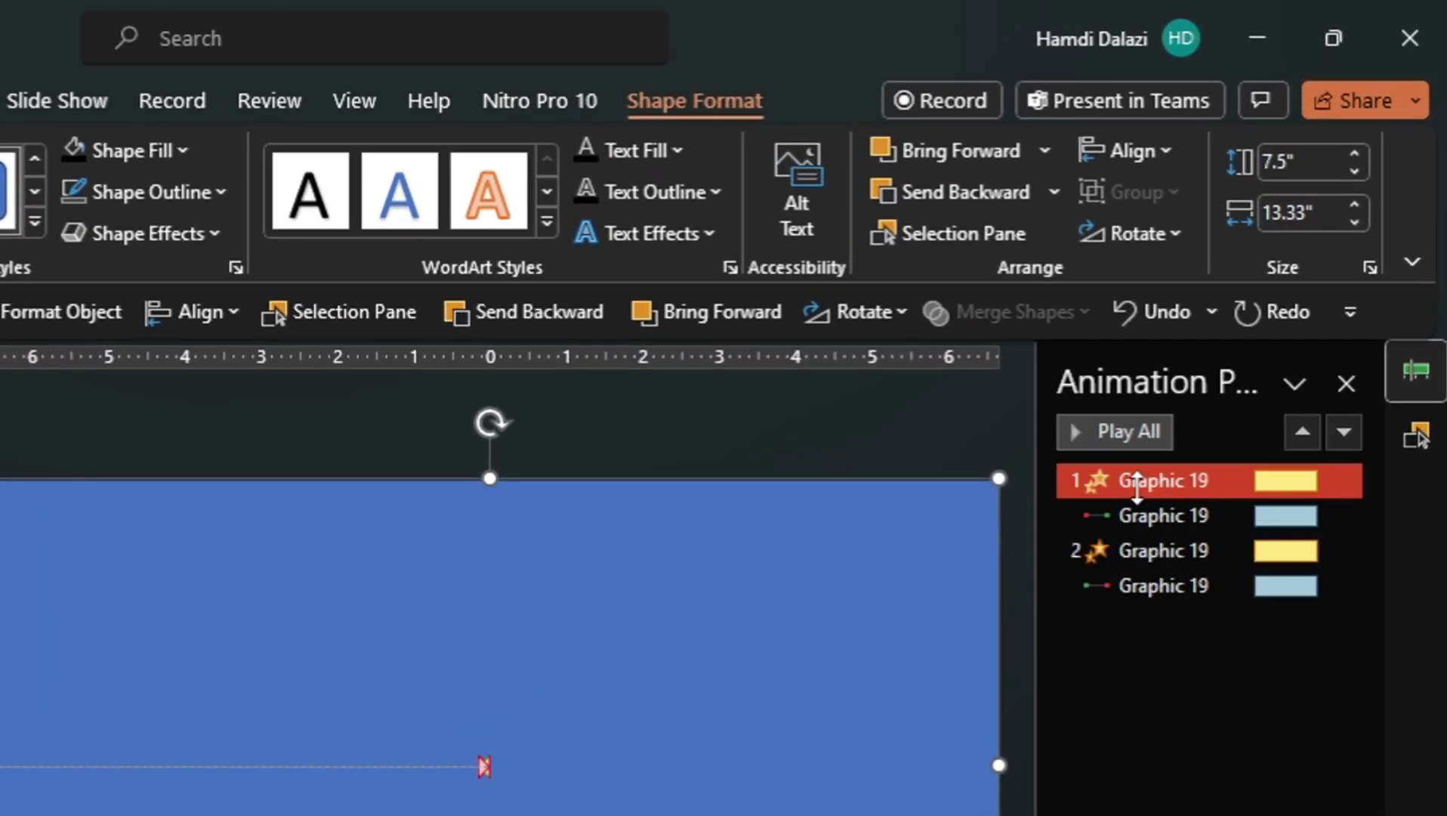
{"action": "left_click", "coordinate": [1254, 386], "text": "shift"}
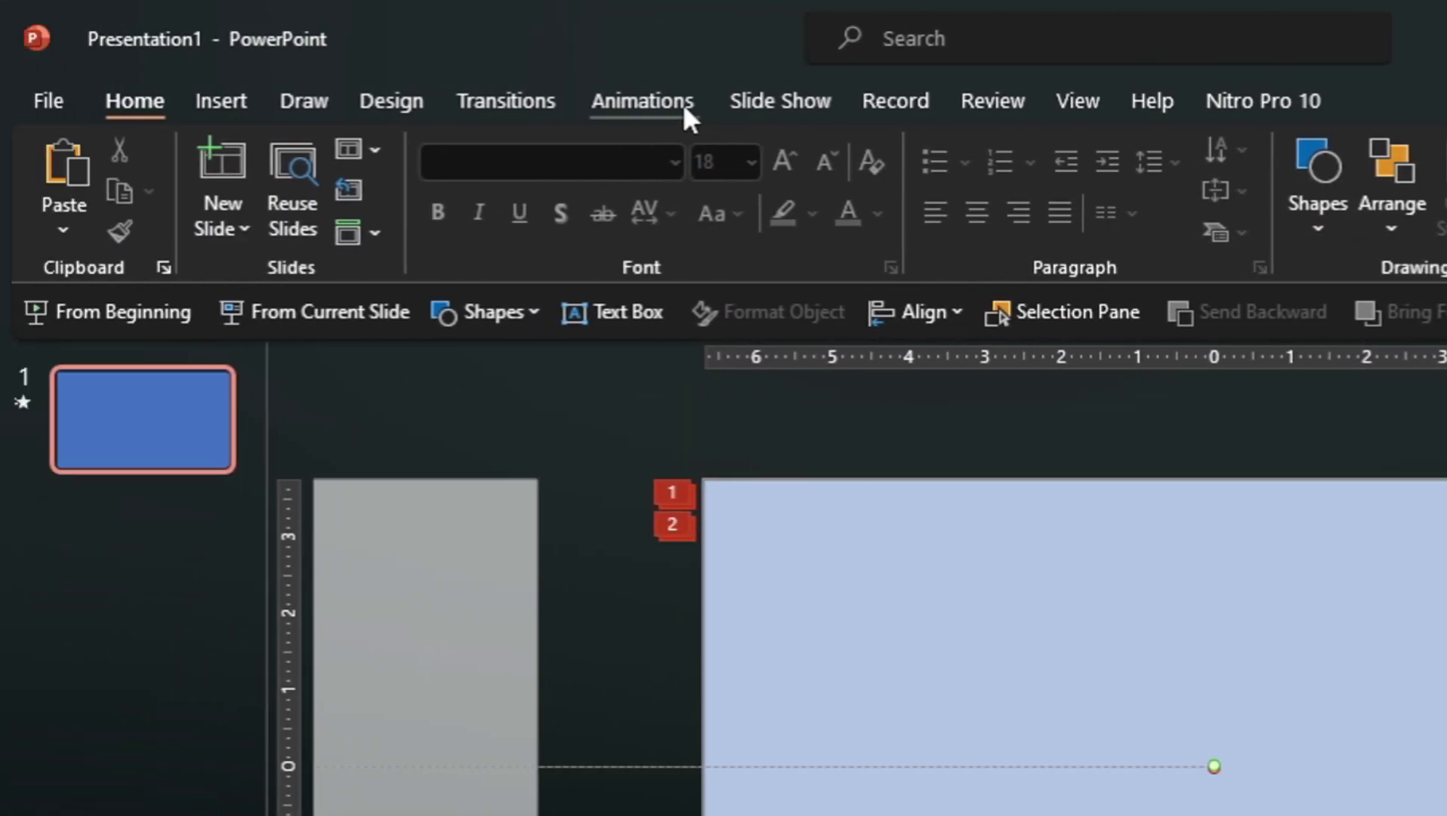
{"action": "left_click", "coordinate": [682, 104]}
{"action": "left_click", "coordinate": [790, 200]}
{"action": "mouse_move", "coordinate": [872, 233]}
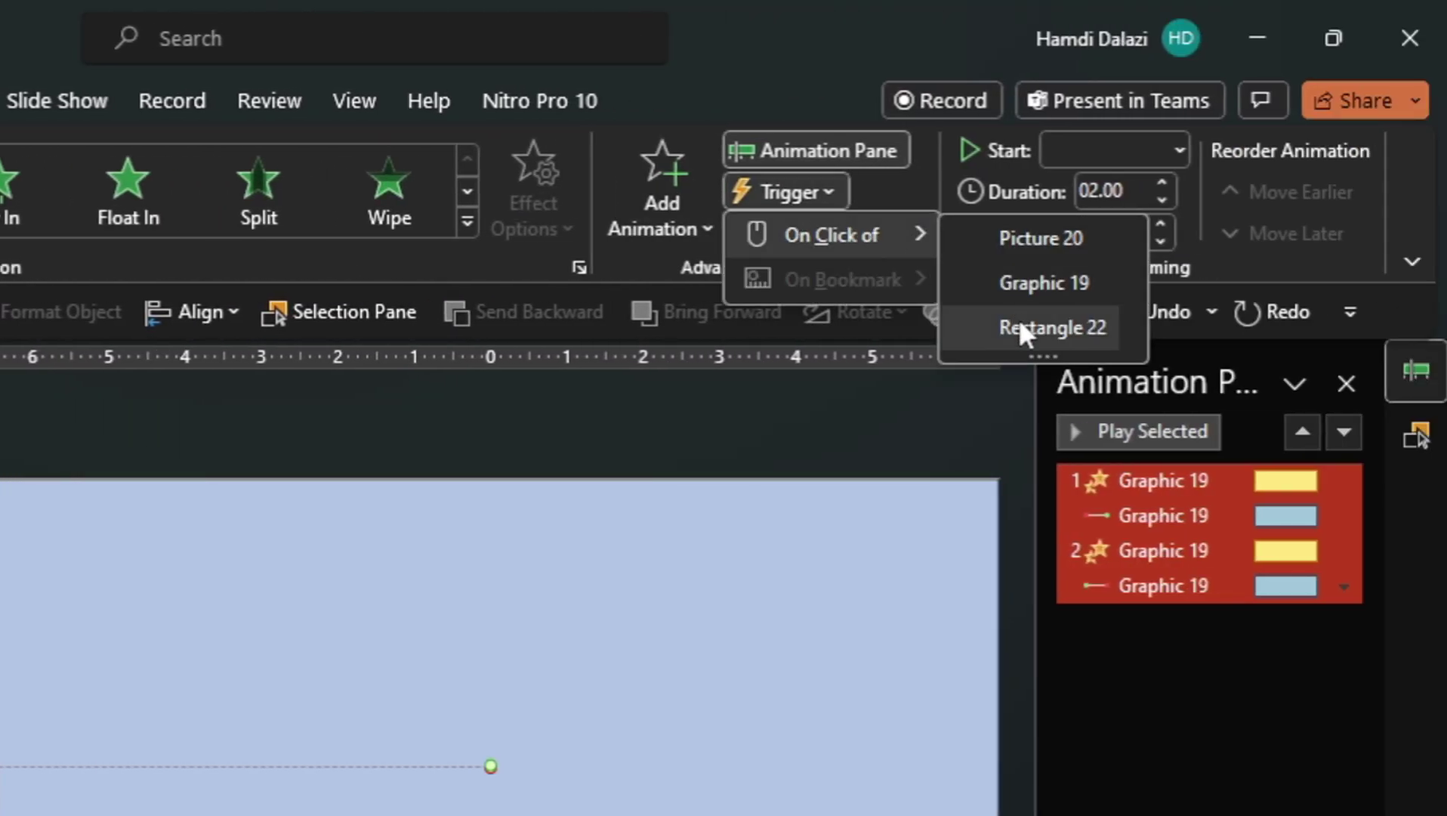
{"action": "left_click", "coordinate": [1019, 325]}
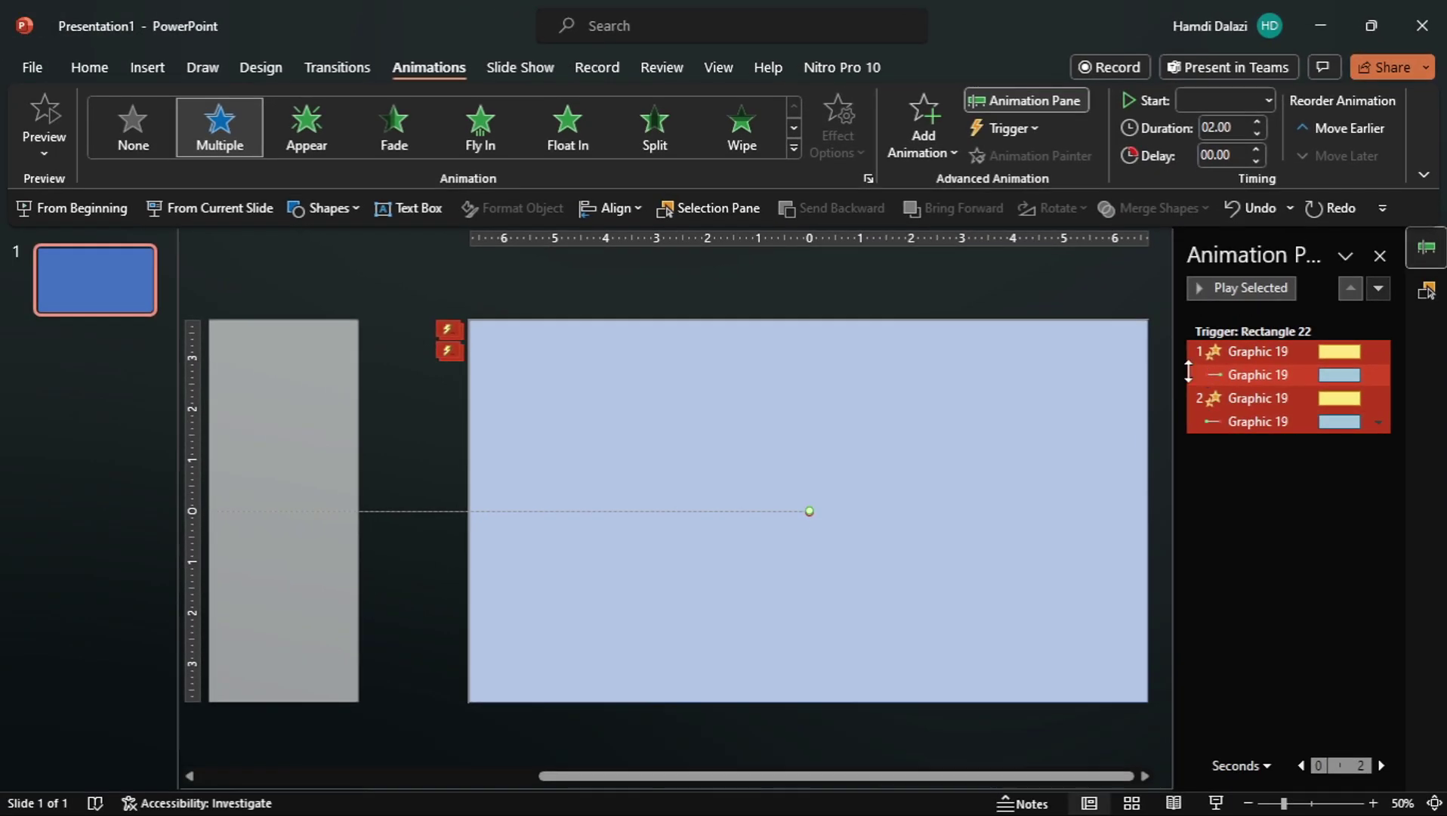
{"action": "left_click", "coordinate": [997, 289]}
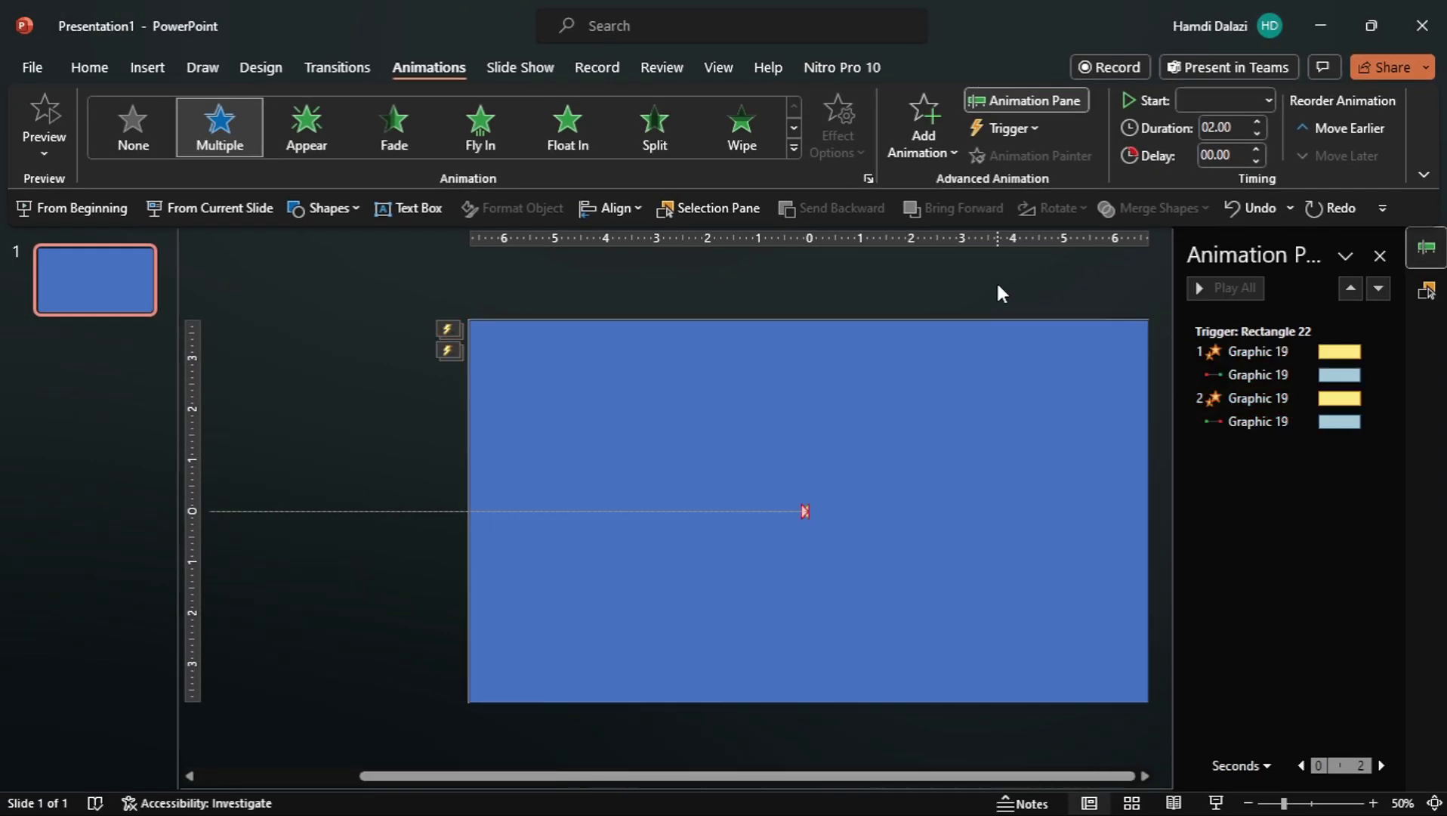
Step: Select the blue Rectangle 22 and open Format Object from Shape Format
{"action": "left_click", "coordinate": [846, 479]}
{"action": "left_click", "coordinate": [931, 66]}
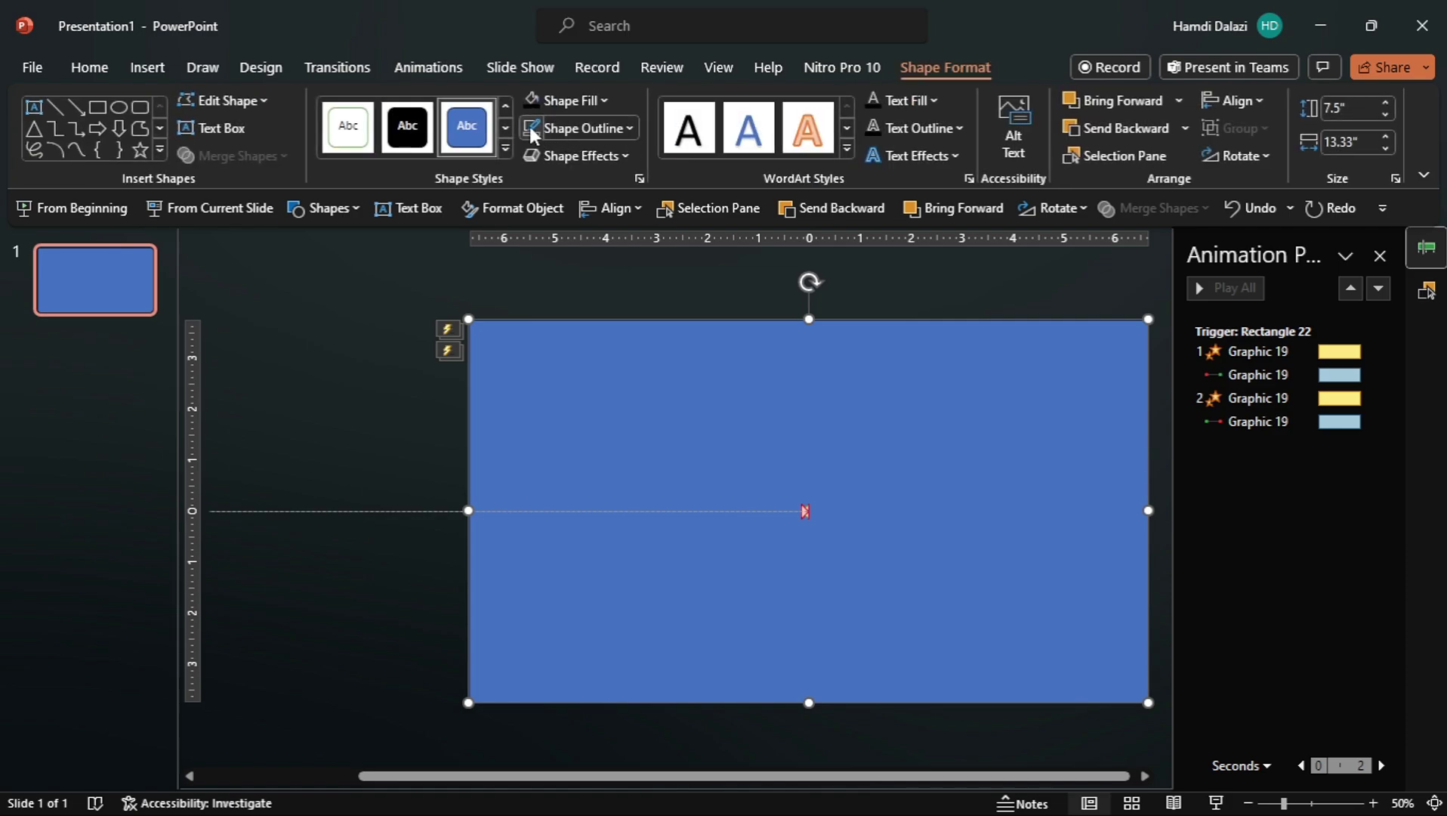
{"action": "left_click", "coordinate": [540, 206]}
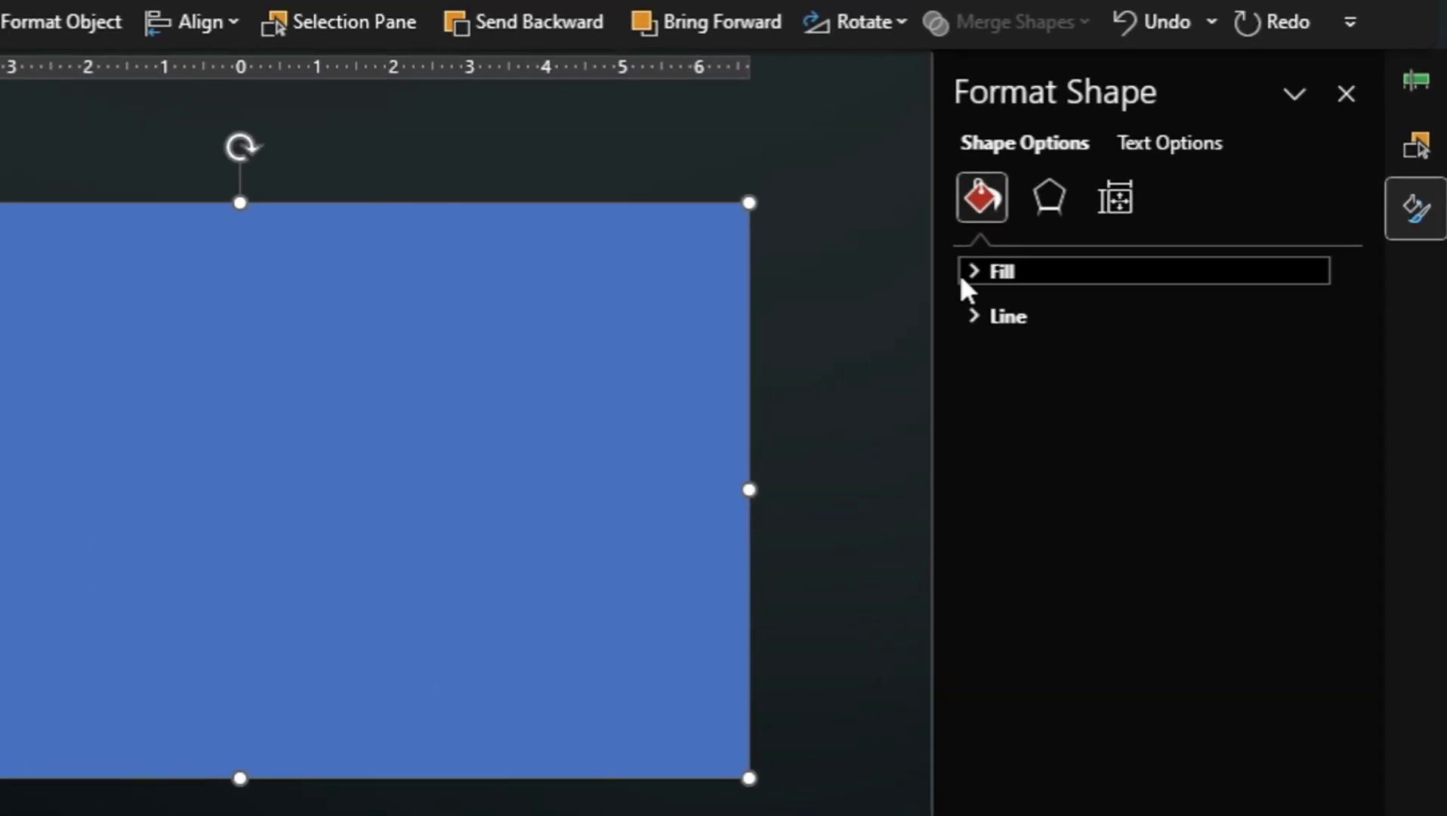
Step: Set the rectangle's fill transparency to 100% and preview the slide show from the current slide
{"action": "left_click", "coordinate": [1288, 367]}
{"action": "left_click_drag", "start_coordinate": [1132, 601], "coordinate": [1246, 632]}
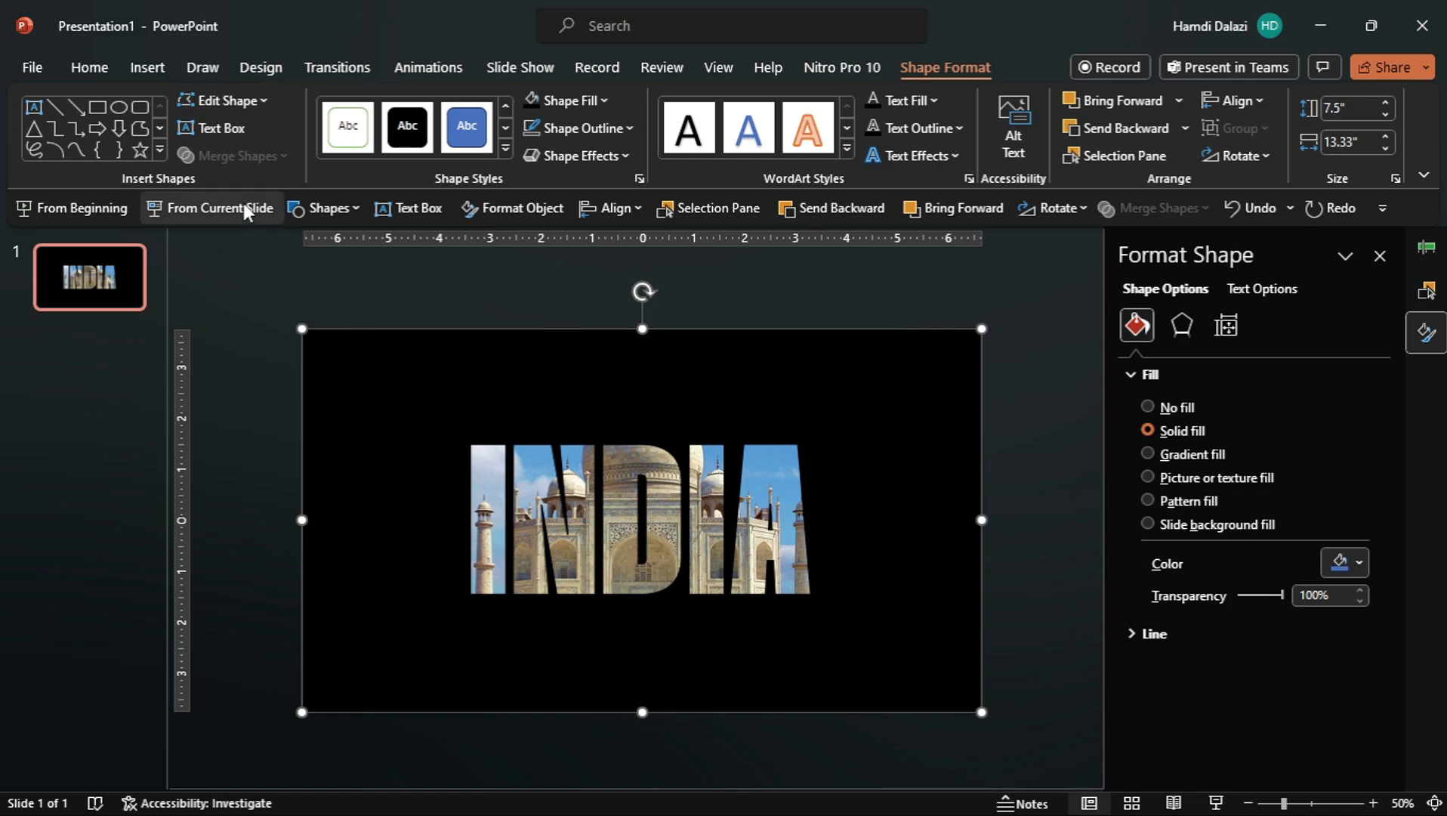
{"action": "left_click", "coordinate": [243, 203]}
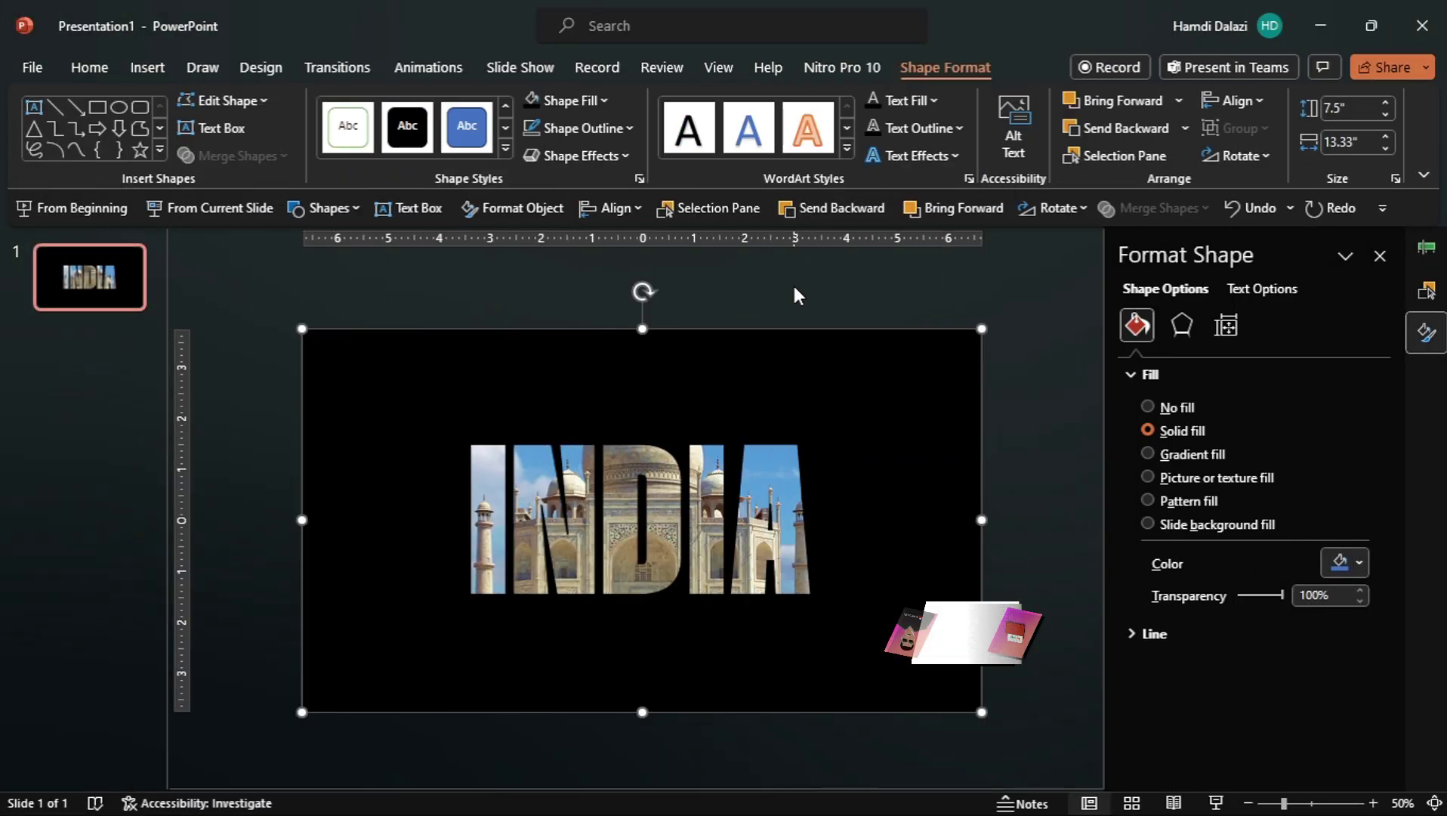
Step: Use the Selection Pane to pick the INDIA graphic, then add a new slide after slide 1
{"action": "left_click", "coordinate": [794, 287]}
{"action": "left_click", "coordinate": [733, 213]}
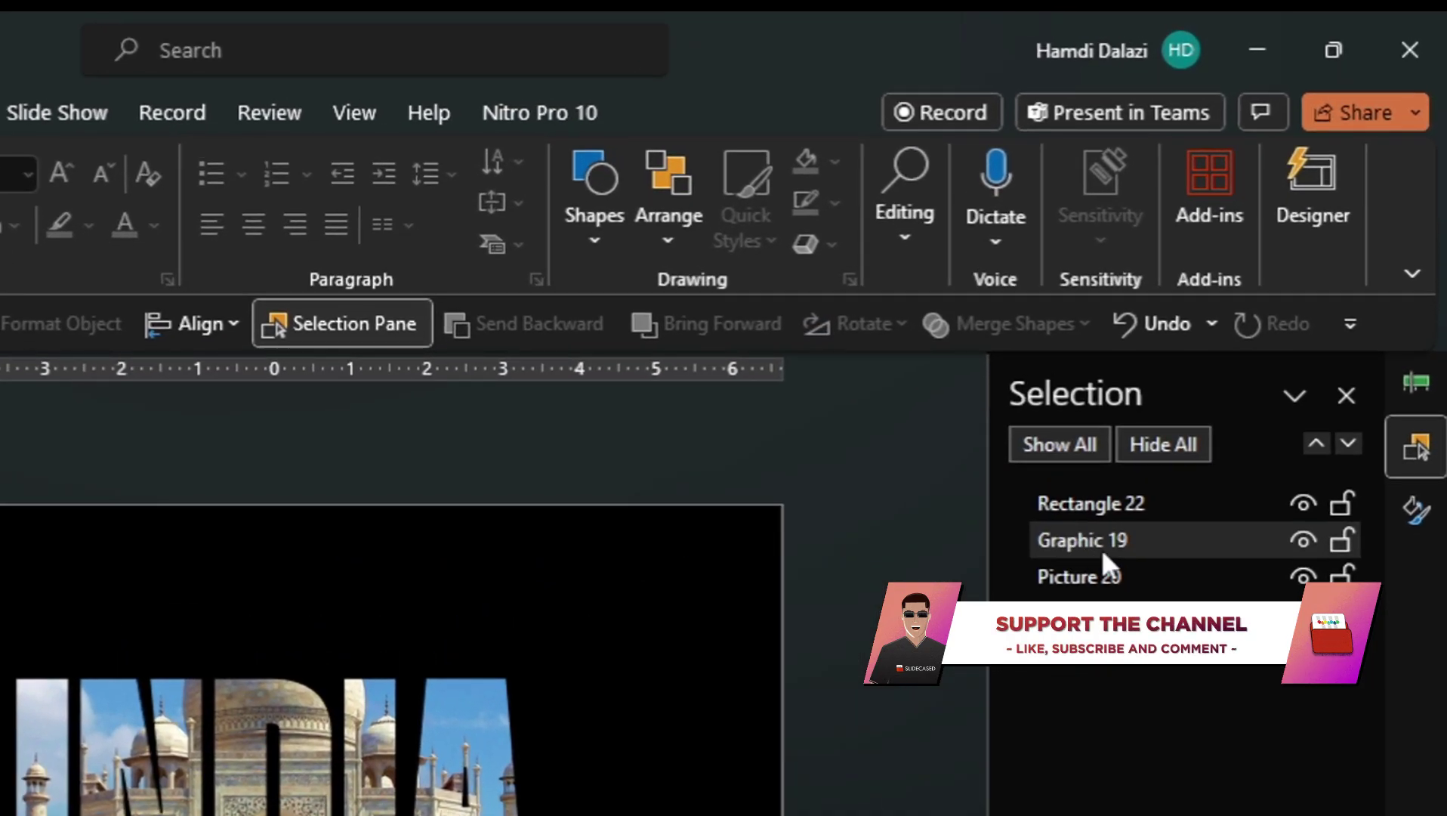
{"action": "left_click", "coordinate": [1101, 544]}
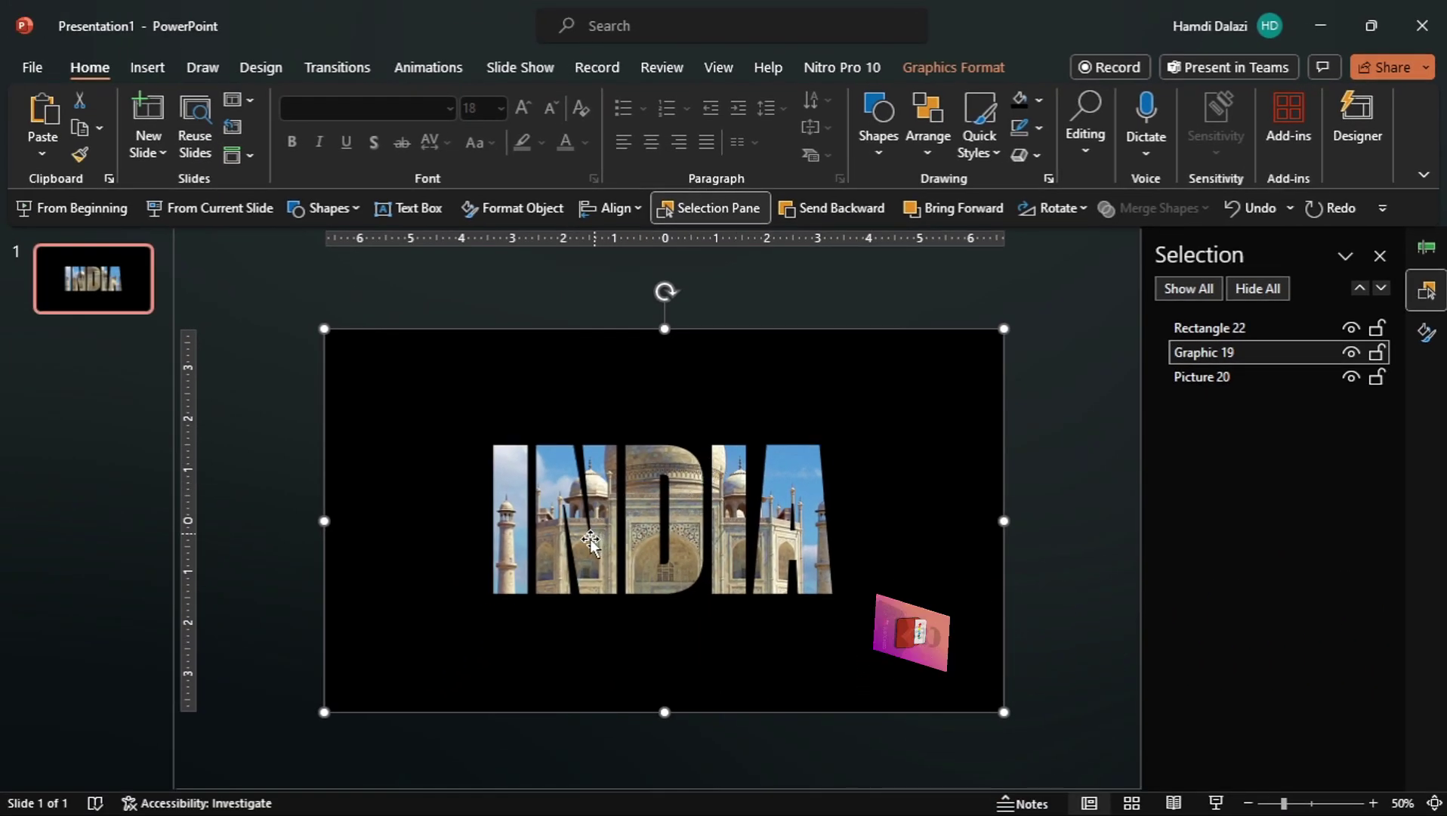
{"action": "left_click", "coordinate": [128, 290]}
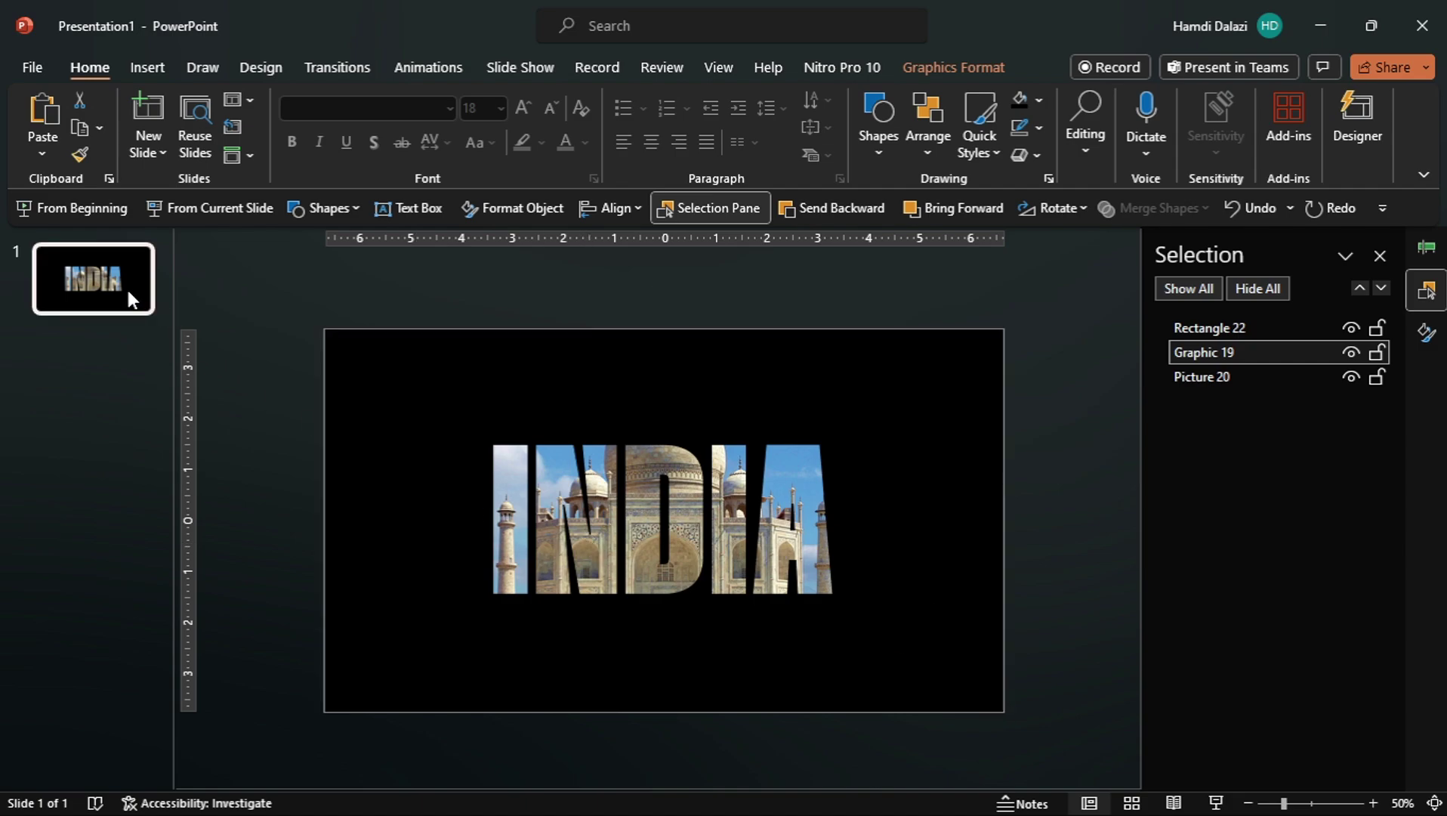
{"action": "right_click", "coordinate": [128, 291]}
{"action": "left_click", "coordinate": [198, 454]}
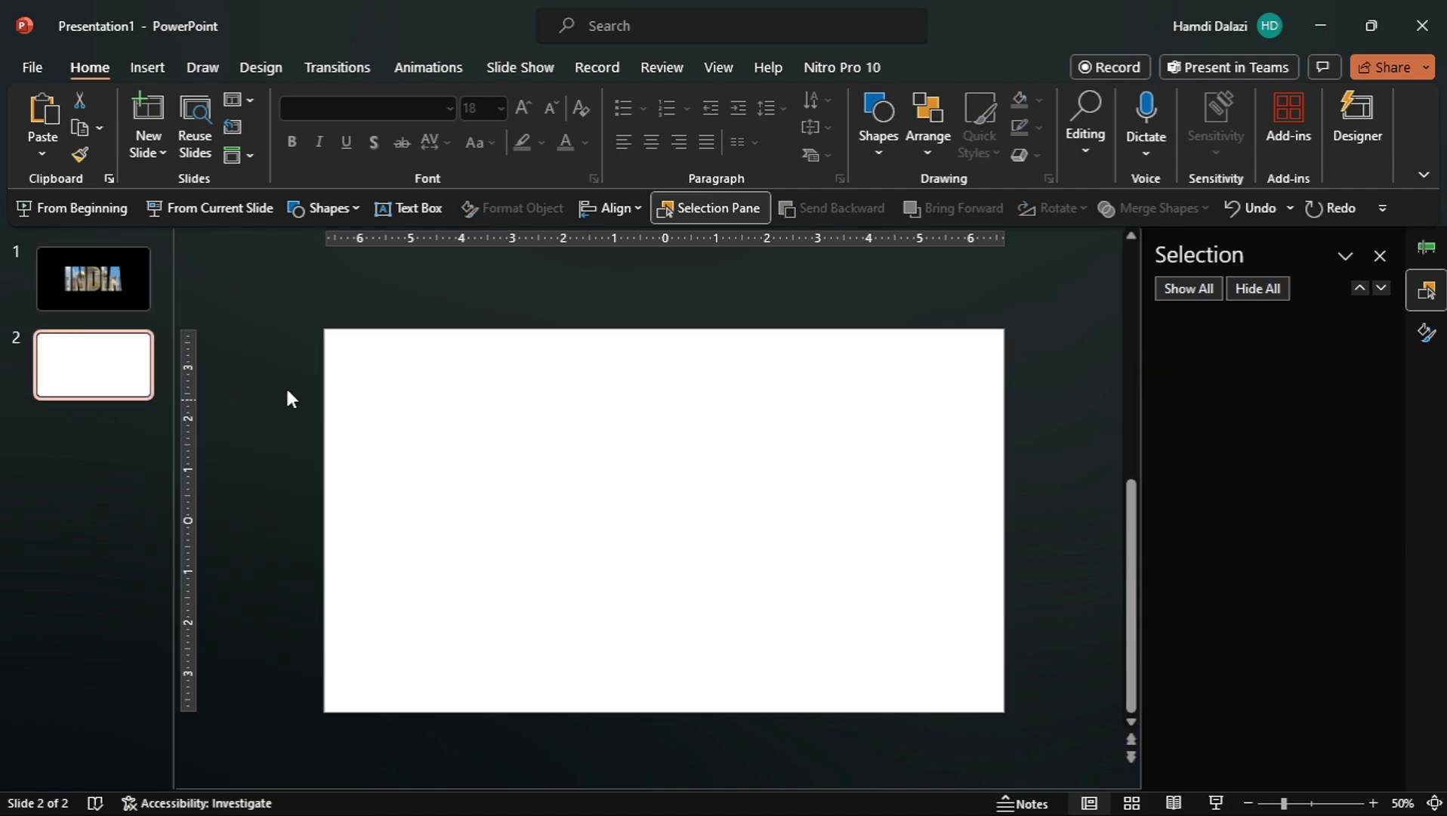
Step: Draw a rectangle covering the whole of the new slide 2
{"action": "left_click", "coordinate": [304, 205]}
{"action": "left_click", "coordinate": [356, 264]}
{"action": "mouse_move", "coordinate": [323, 327]}
{"action": "left_mouse_down"}
{"action": "mouse_move", "coordinate": [926, 596]}
{"action": "mouse_move", "coordinate": [1003, 712]}
{"action": "left_mouse_up"}
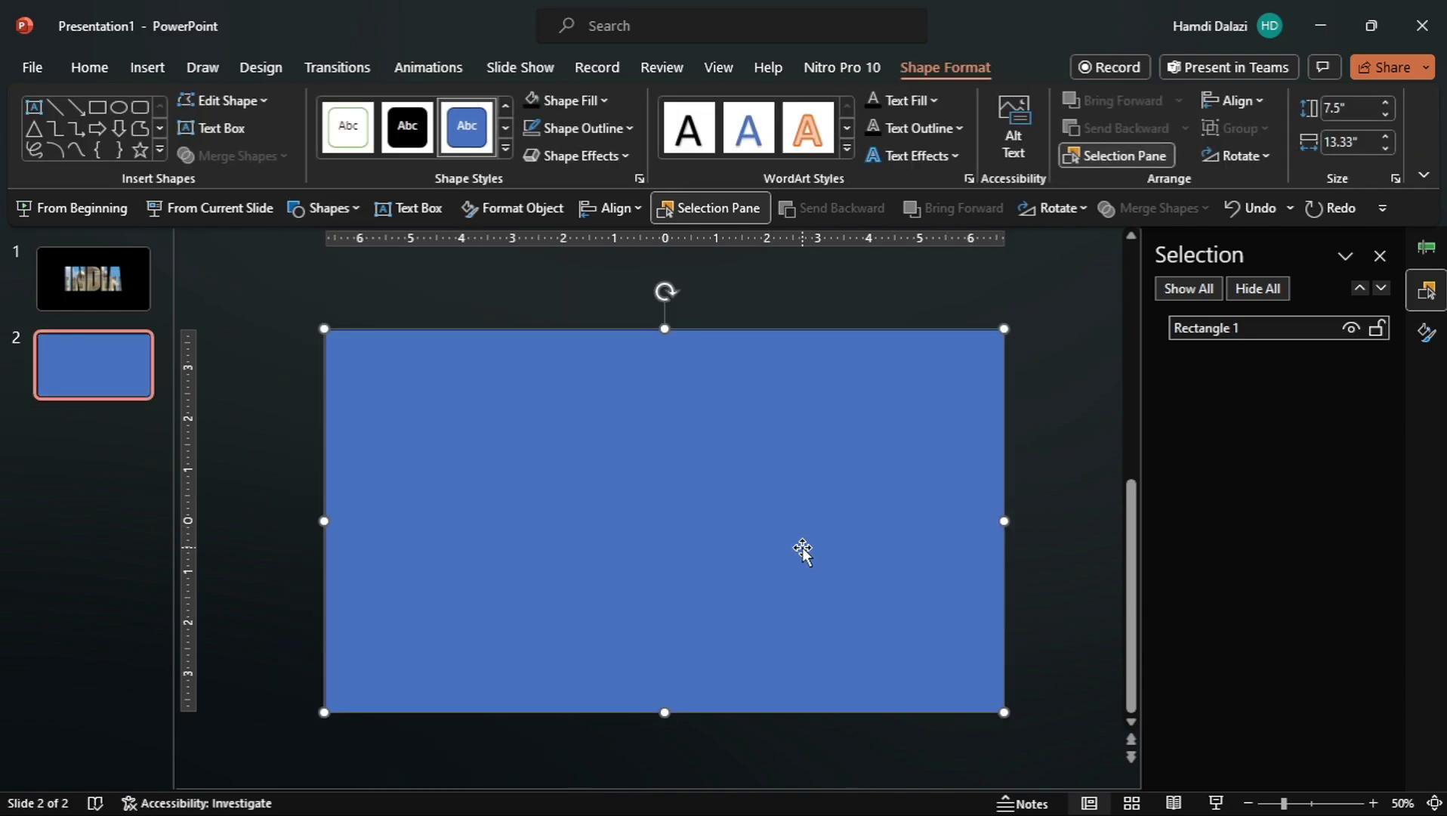
Step: Insert a text box on slide 2 with Impact font at size 250
{"action": "left_click", "coordinate": [419, 210]}
{"action": "left_click", "coordinate": [293, 363]}
{"action": "left_click", "coordinate": [376, 108]}
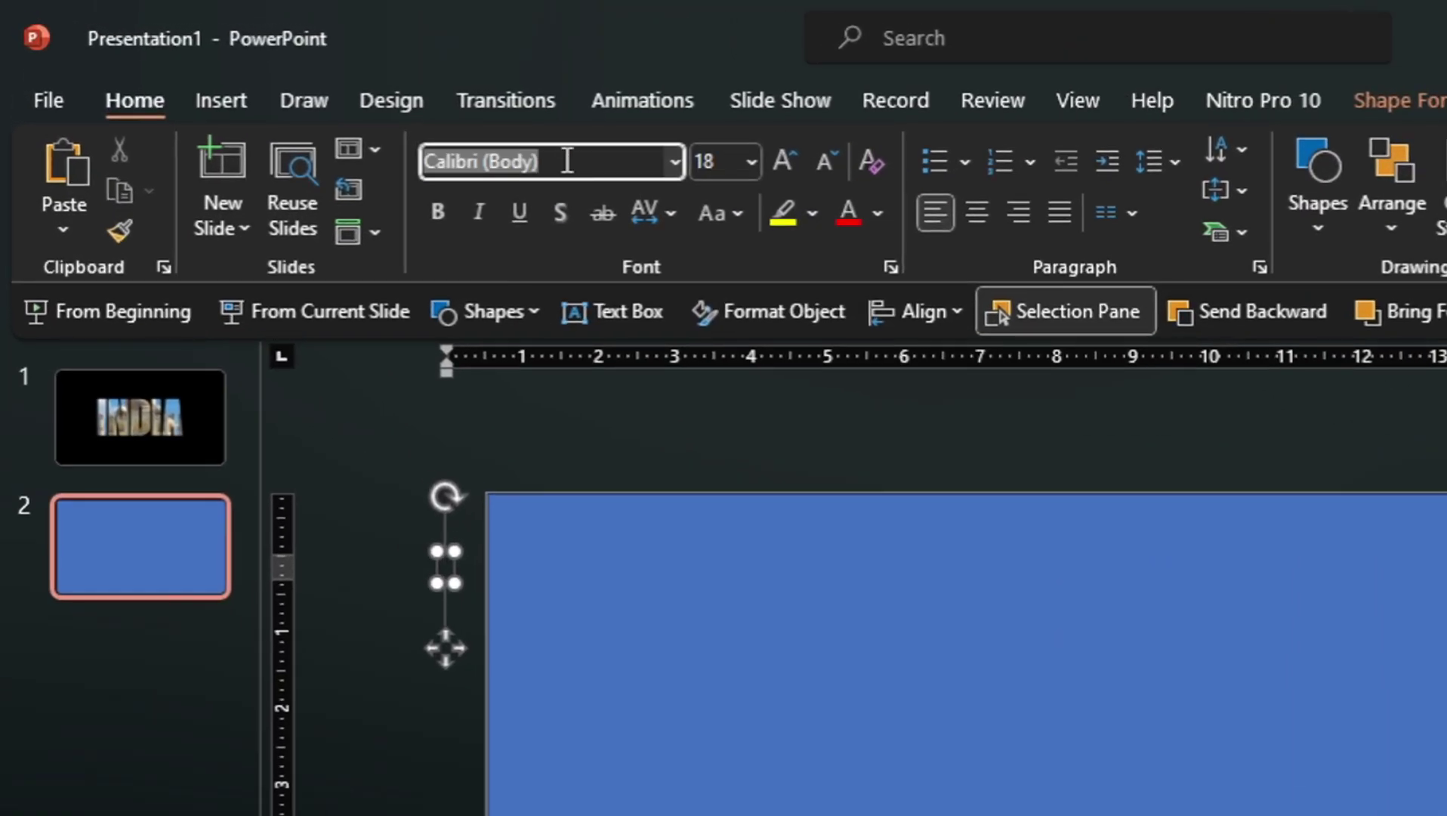
{"action": "type", "text": "Impact"}
{"action": "key", "text": "Return"}
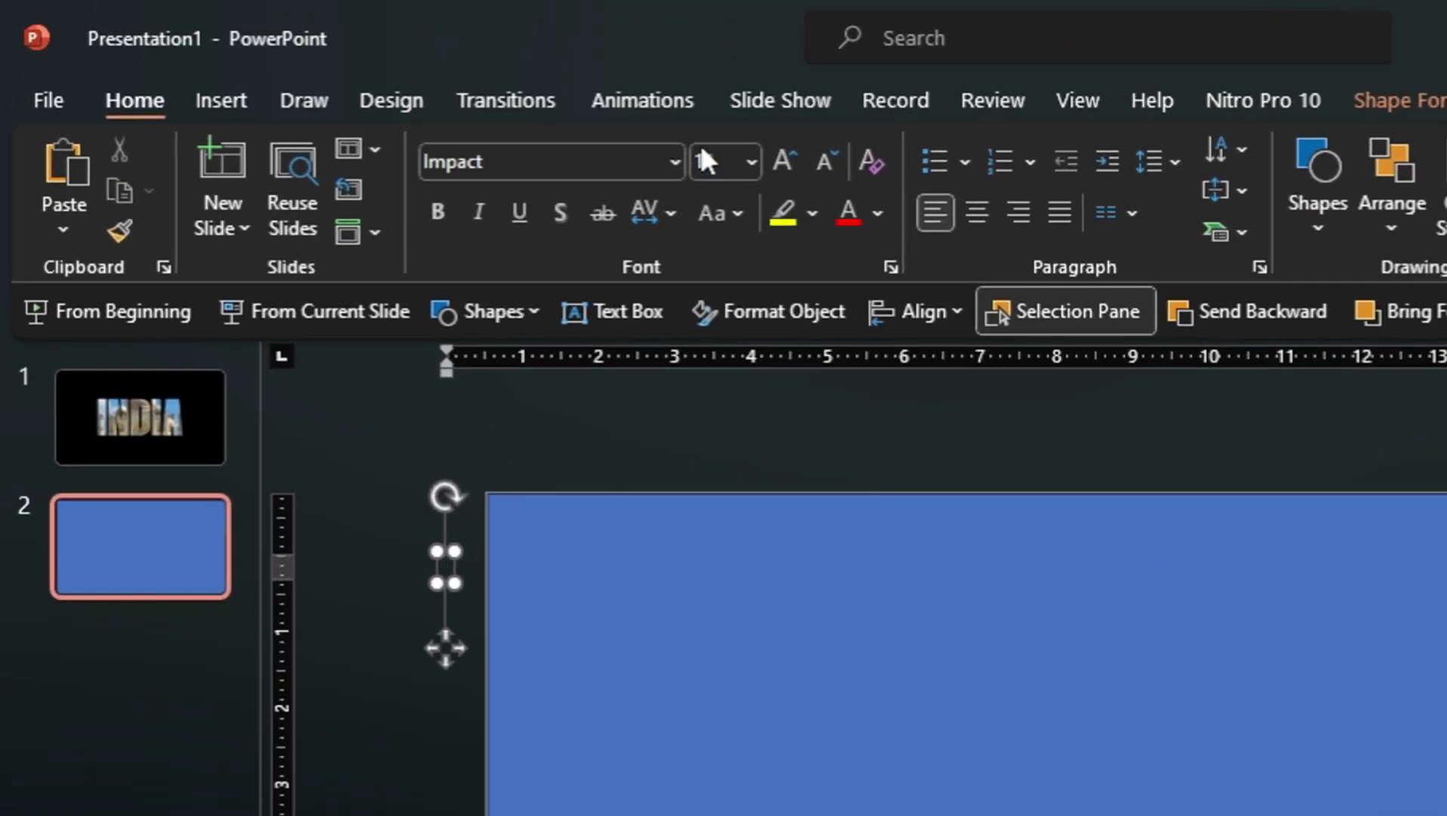
{"action": "type", "text": "250"}
{"action": "key", "text": "Return"}
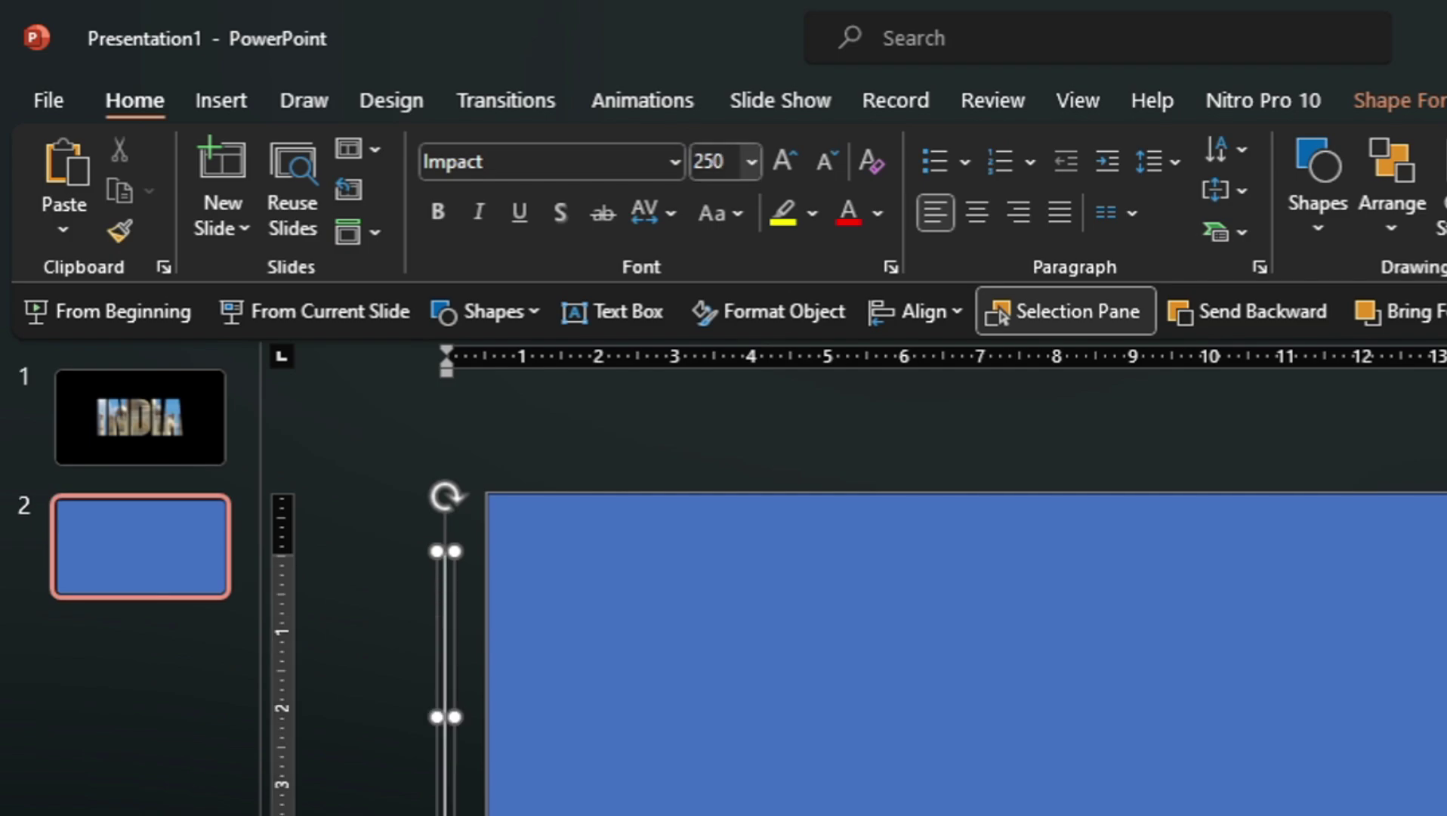
Step: Center-align and widen the text box, type FRANCE, and enter 230 as the font size
{"action": "left_click", "coordinate": [975, 217]}
{"action": "left_click_drag", "start_coordinate": [453, 716], "coordinate": [1446, 786]}
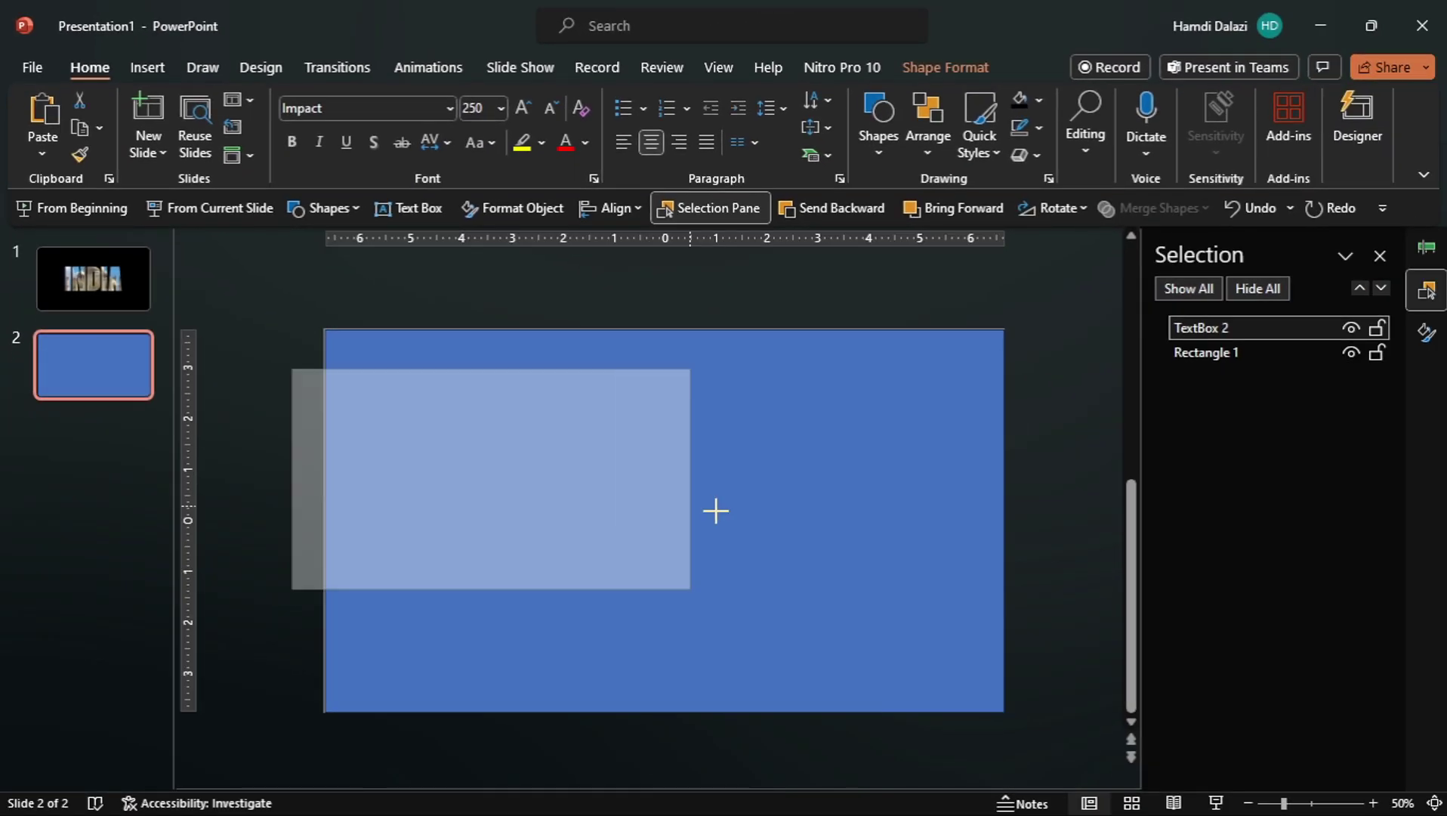
{"action": "type", "text": "FRANCE"}
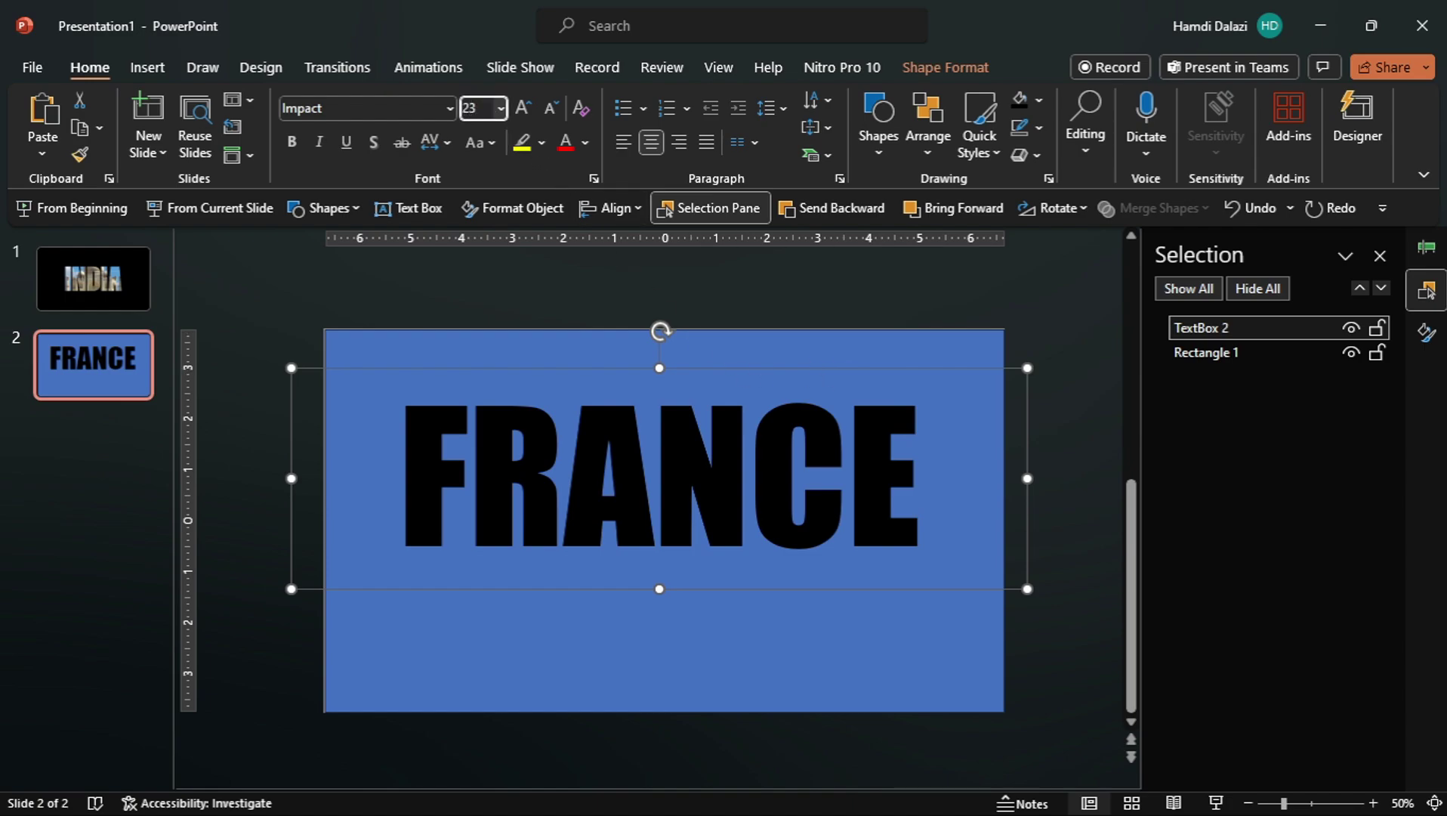
{"action": "type", "text": "230"}
Step: Apply the 230 size and centre the FRANCE text box horizontally and vertically on the slide
{"action": "key", "text": "Return"}
{"action": "left_click", "coordinate": [611, 209]}
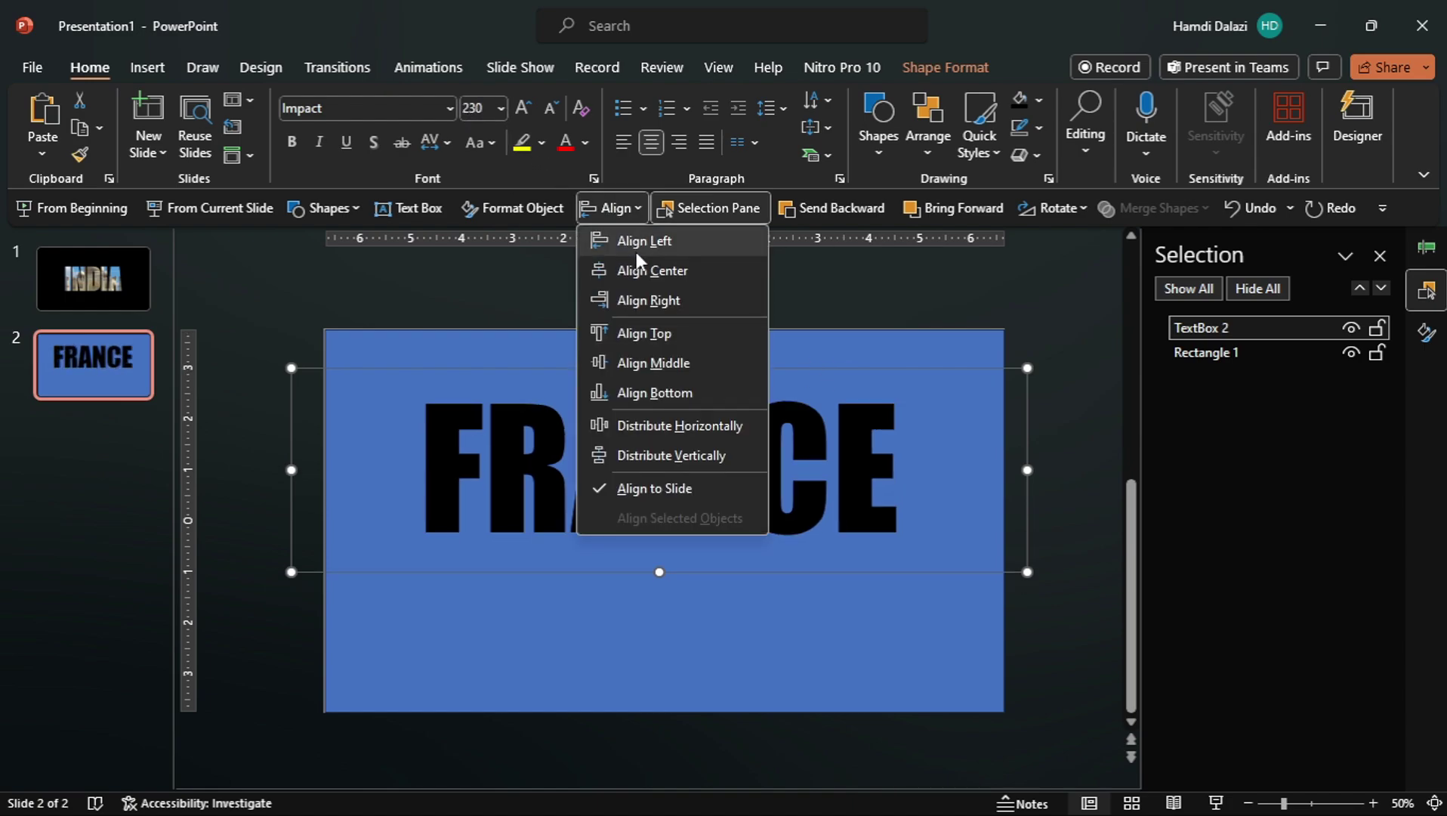
{"action": "left_click", "coordinate": [638, 268]}
{"action": "left_click", "coordinate": [612, 209]}
{"action": "left_click", "coordinate": [664, 359]}
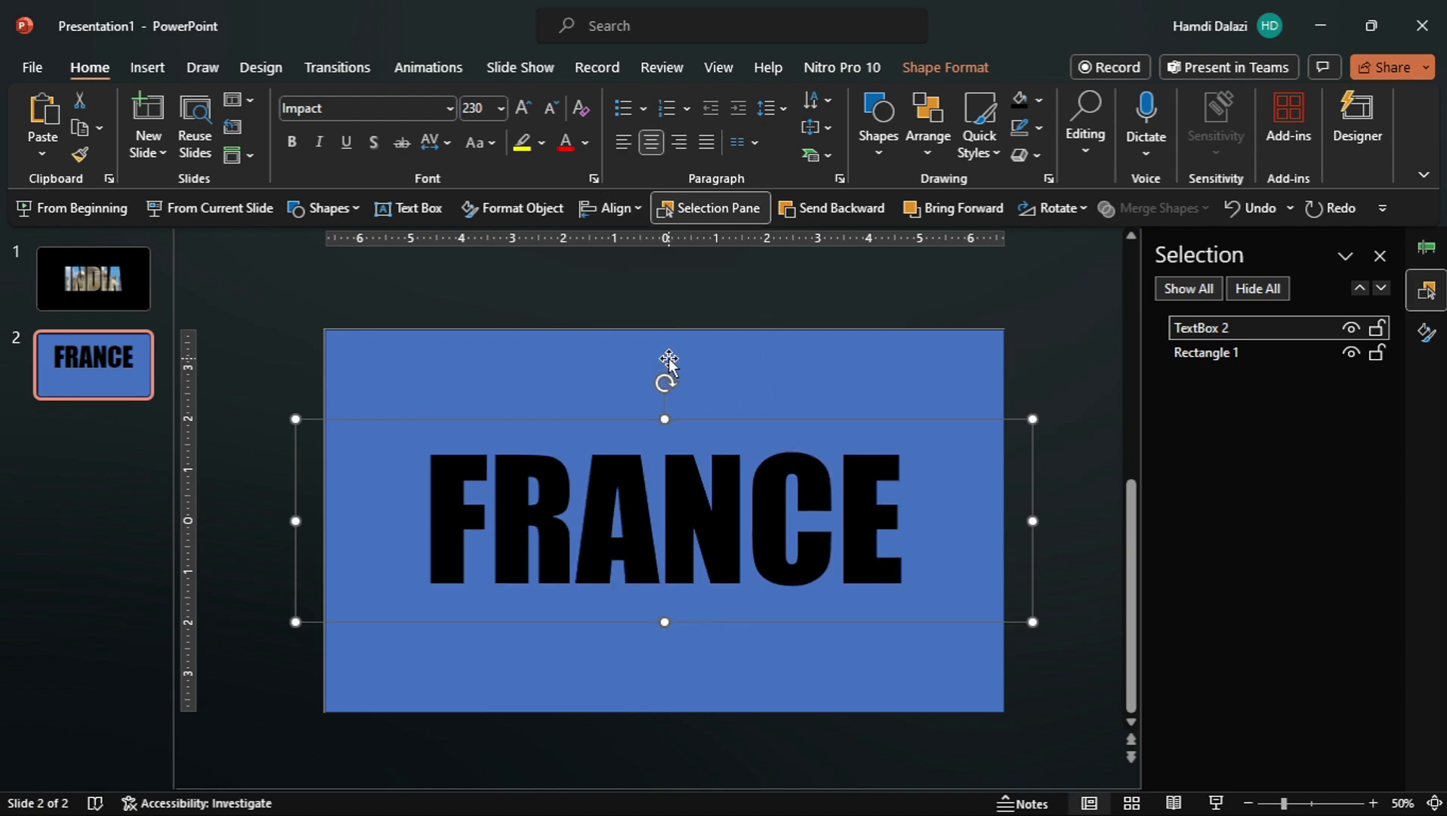
Step: Select the rectangle then the FRANCE text box and apply Merge Shapes > Subtract
{"action": "left_click", "coordinate": [882, 345]}
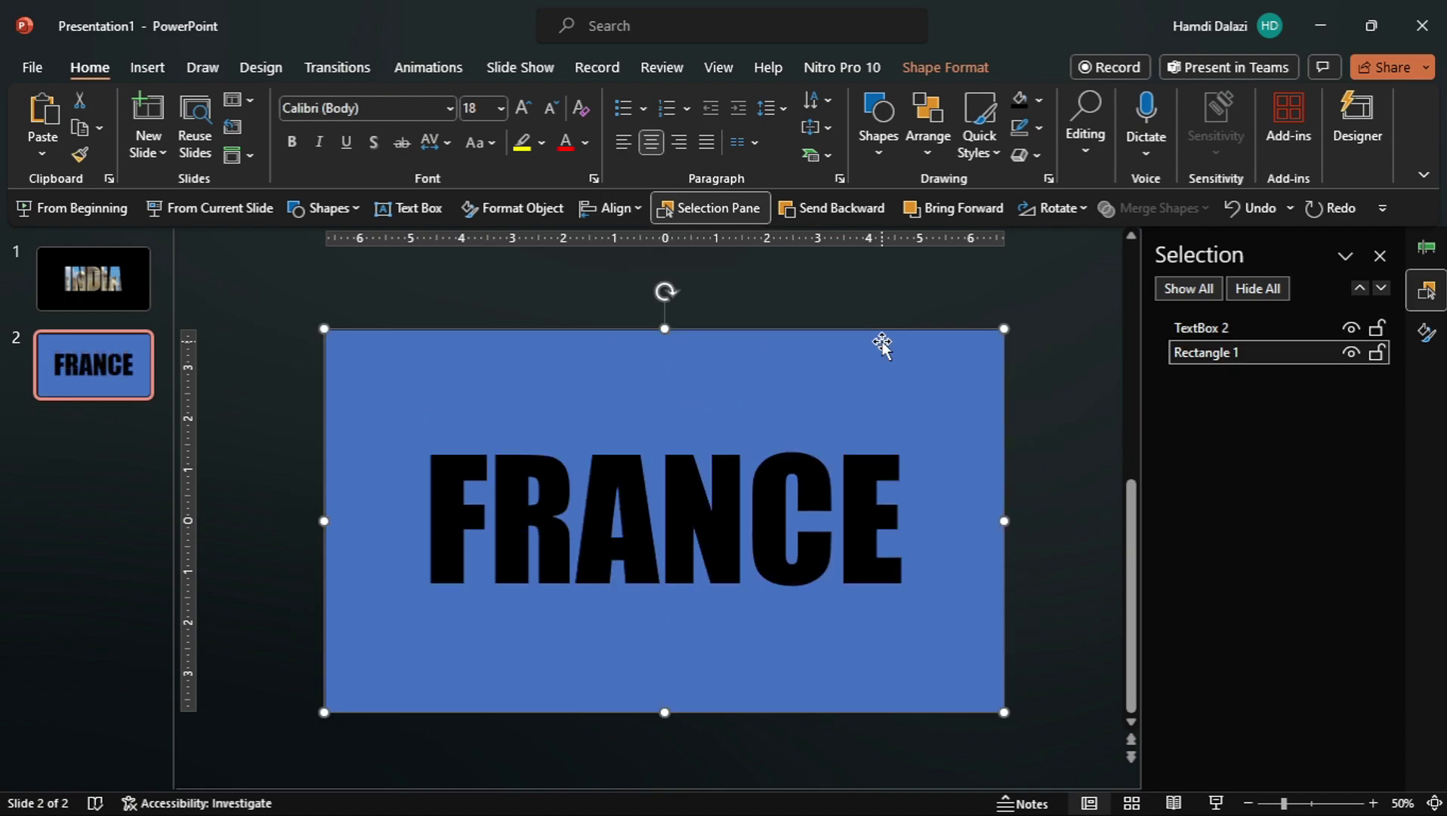
{"action": "left_click", "coordinate": [839, 546], "text": "shift"}
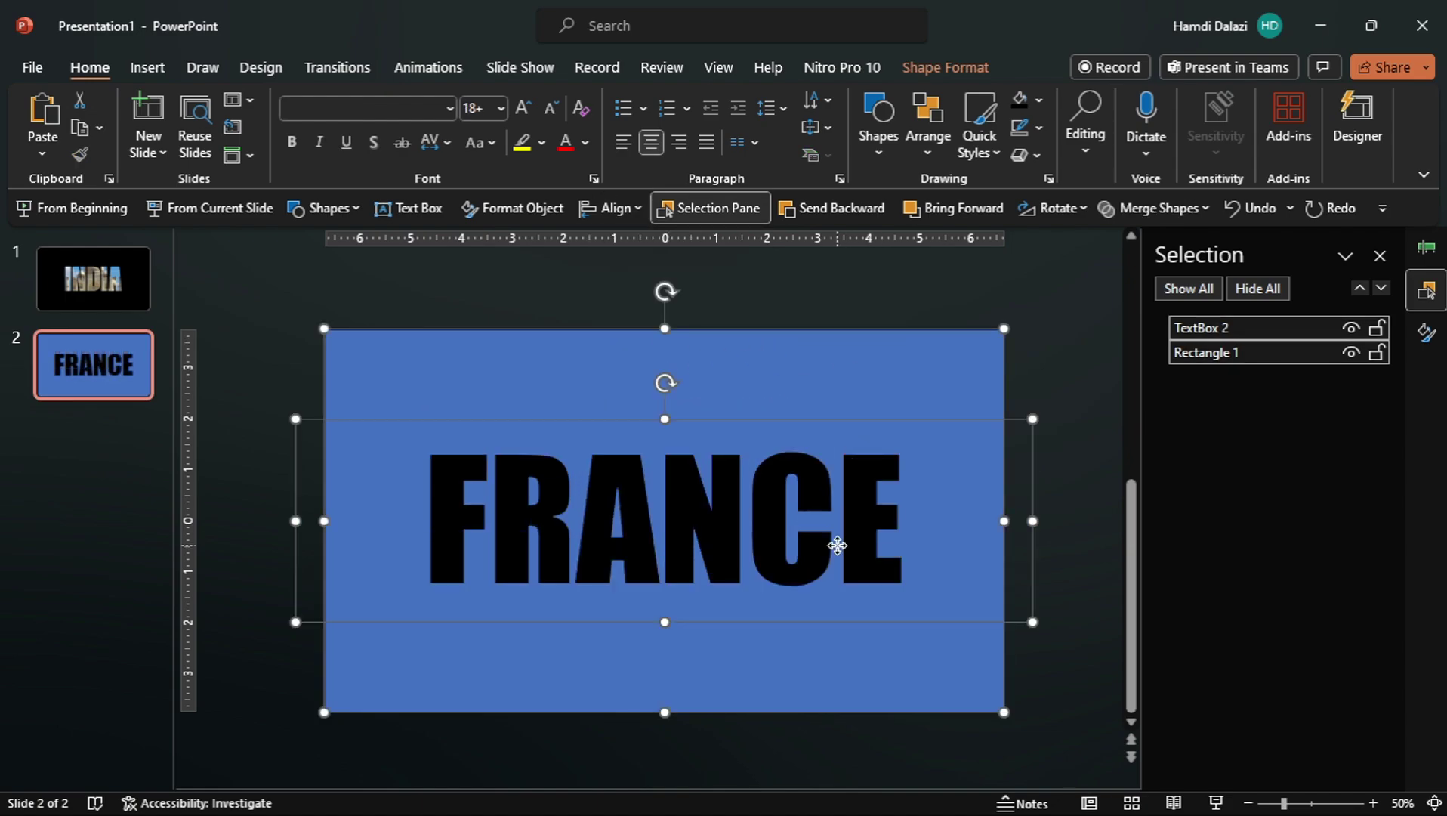
{"action": "left_click", "coordinate": [1130, 209]}
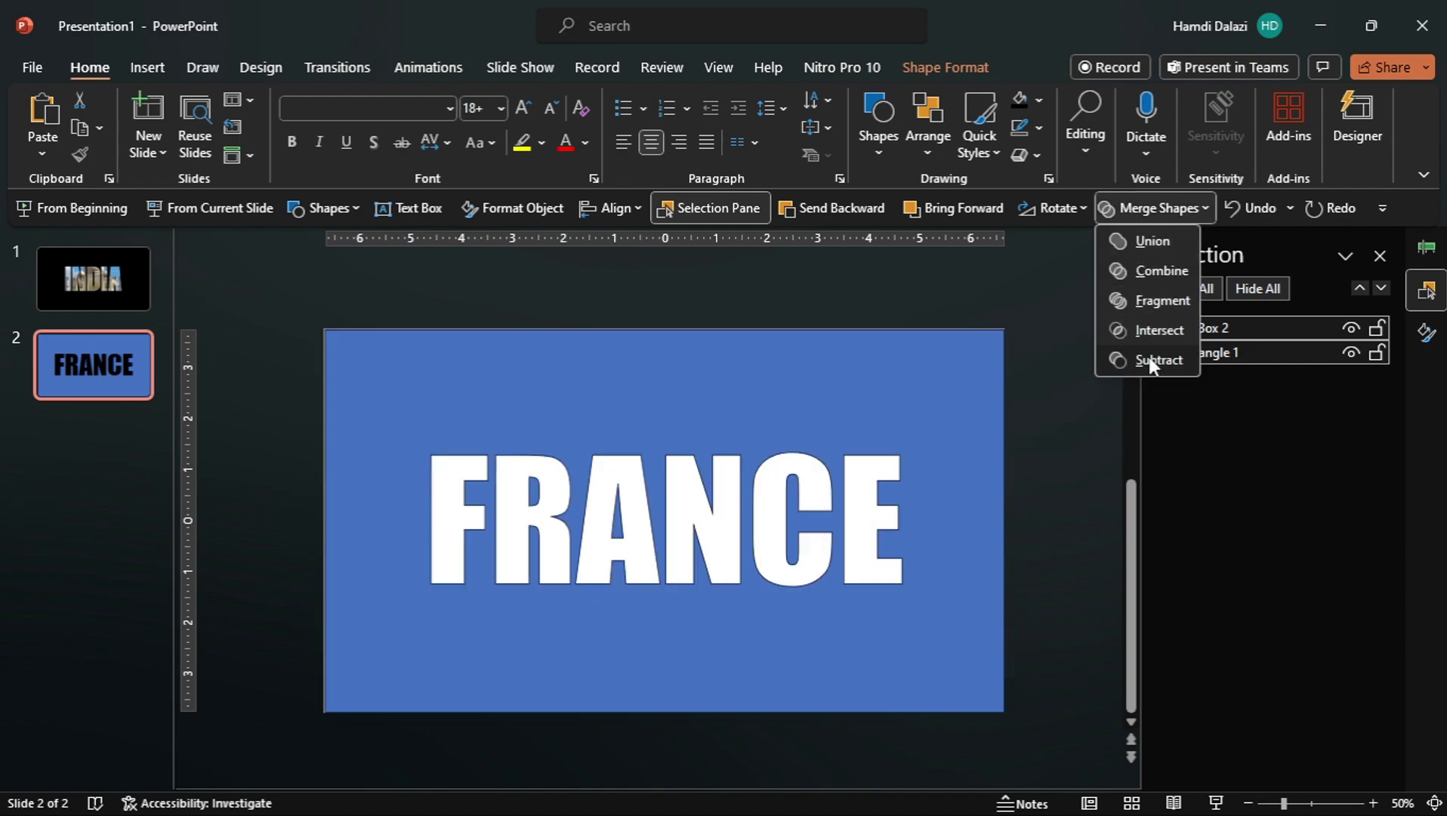
{"action": "left_click", "coordinate": [1151, 361]}
{"action": "left_click", "coordinate": [945, 64]}
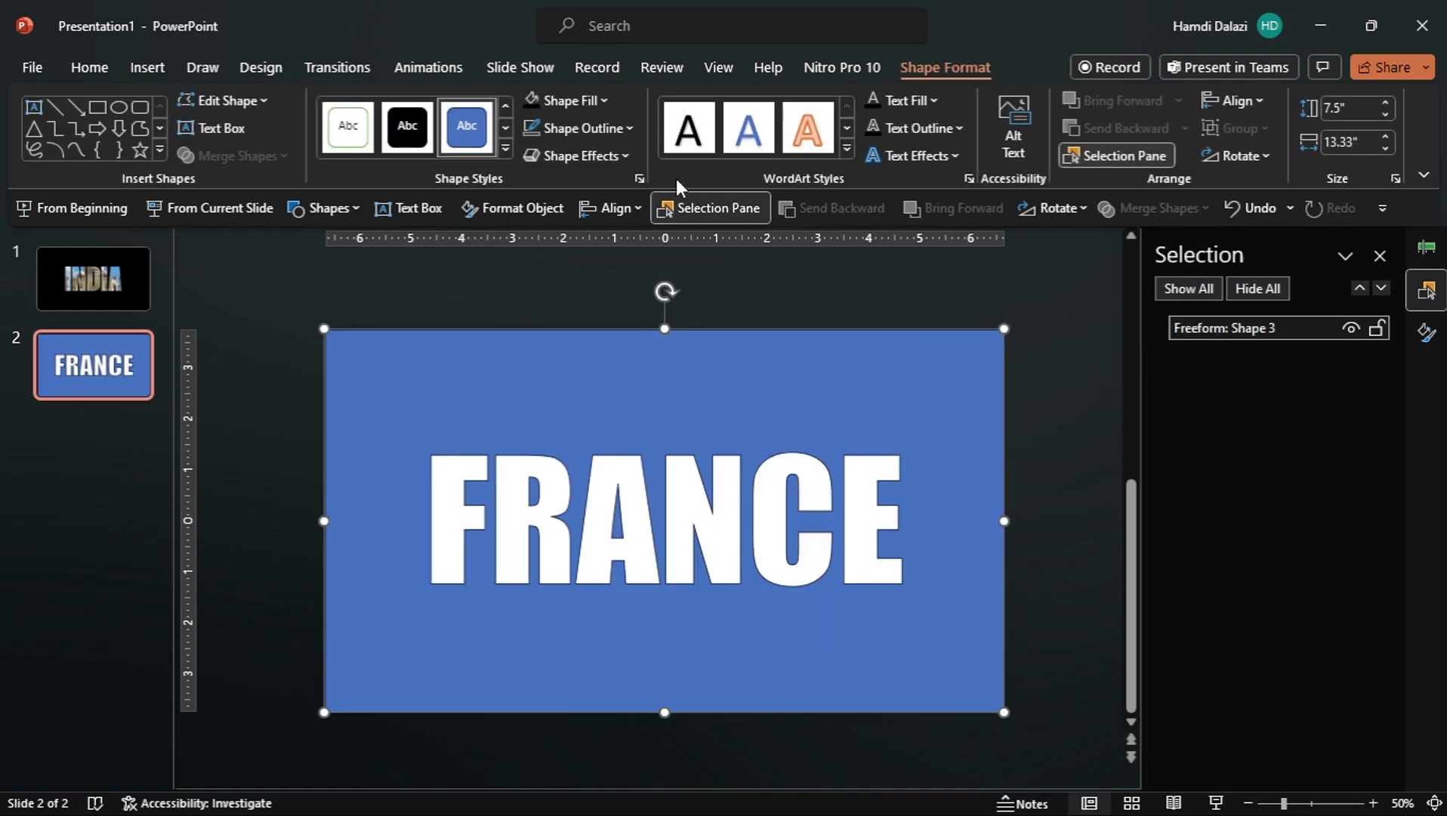
Step: Fill the cut-out black, re-paste it as SVG Graphic 4, copy it, and return to slide 1
{"action": "left_click", "coordinate": [534, 97]}
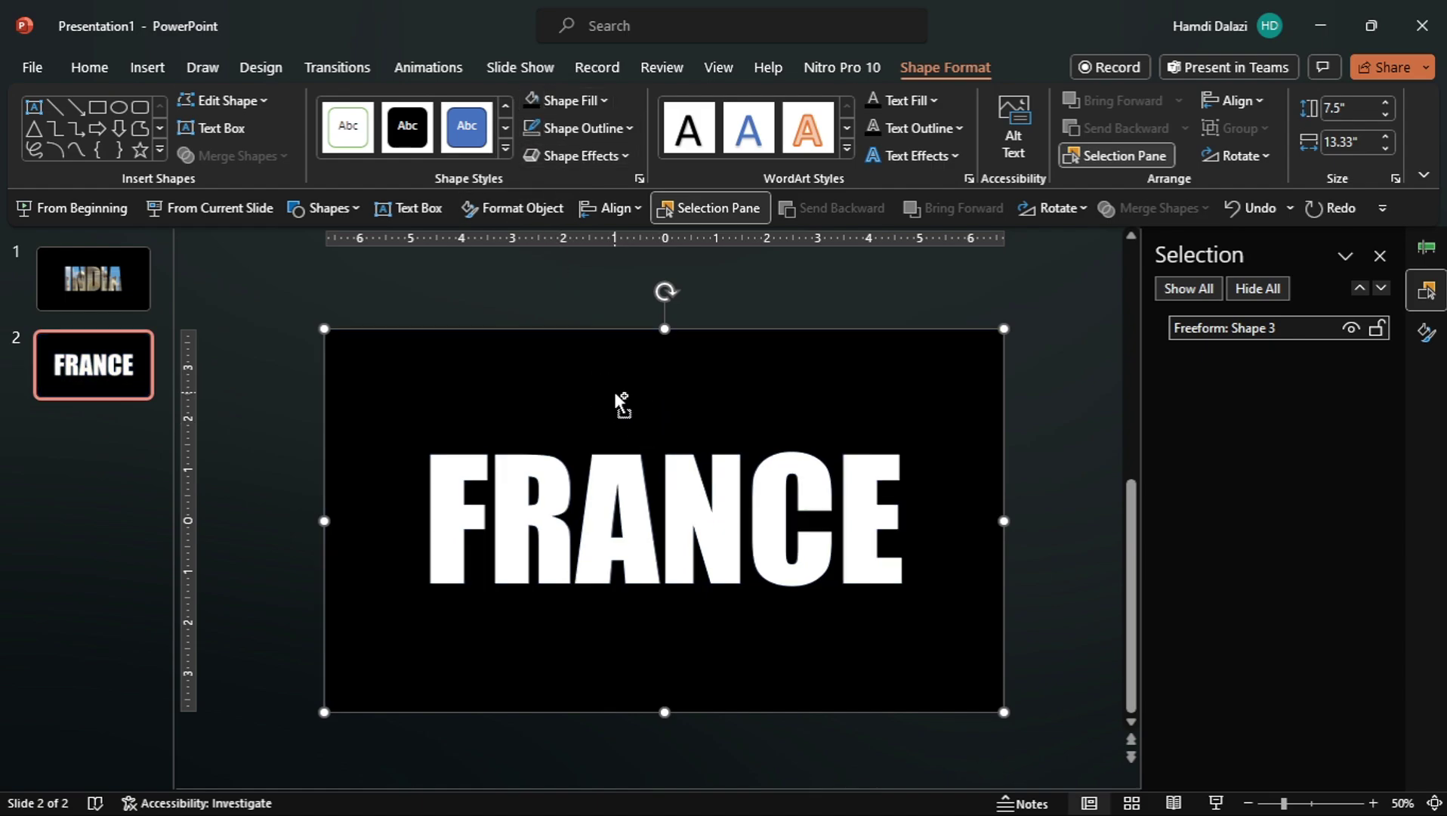
{"action": "key", "text": "ctrl+x"}
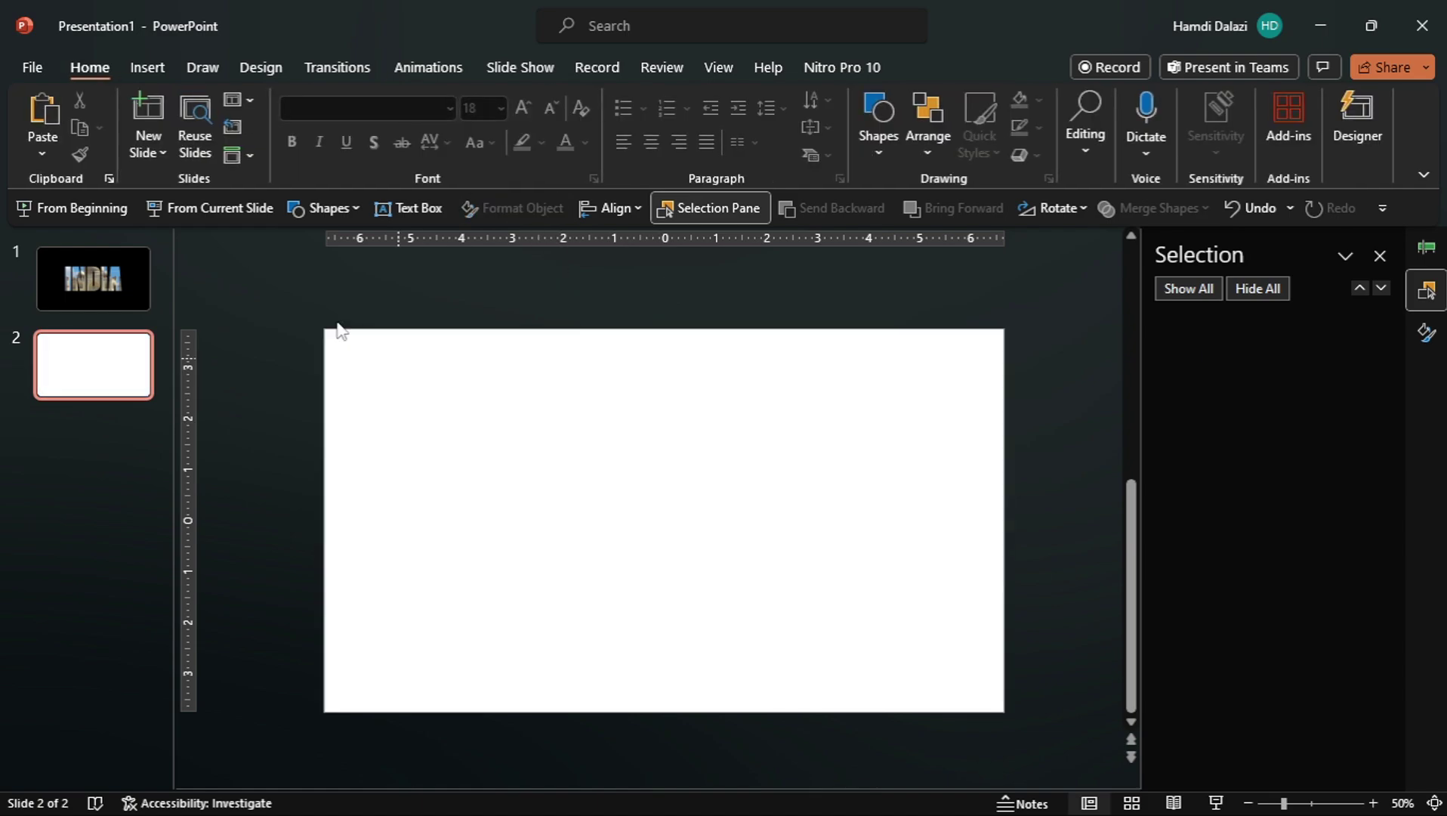
{"action": "left_click", "coordinate": [44, 151]}
{"action": "left_click", "coordinate": [75, 249]}
{"action": "left_click", "coordinate": [565, 355]}
{"action": "left_click", "coordinate": [876, 543]}
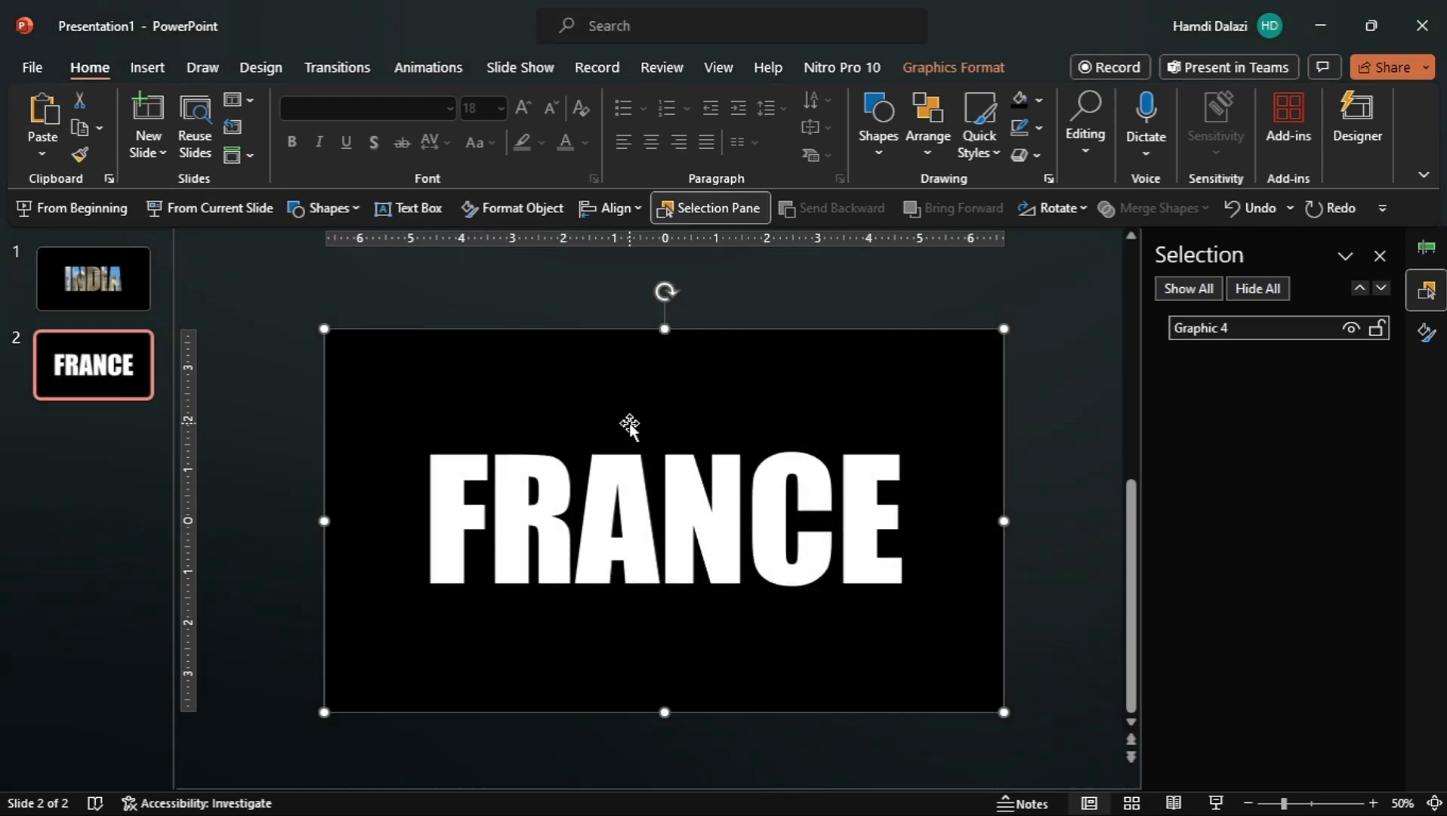
{"action": "key", "text": "ctrl+c"}
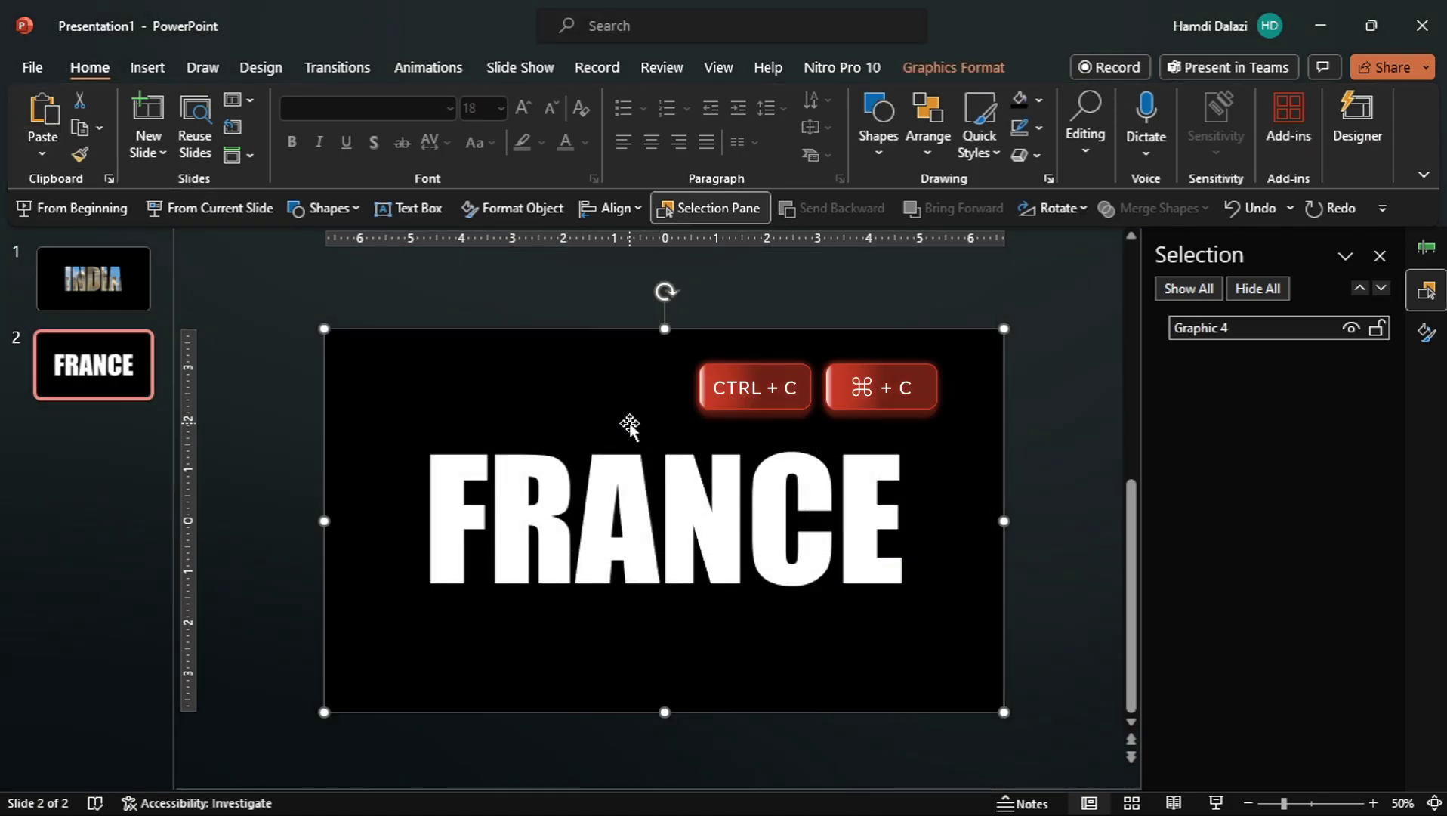
{"action": "left_click", "coordinate": [133, 260]}
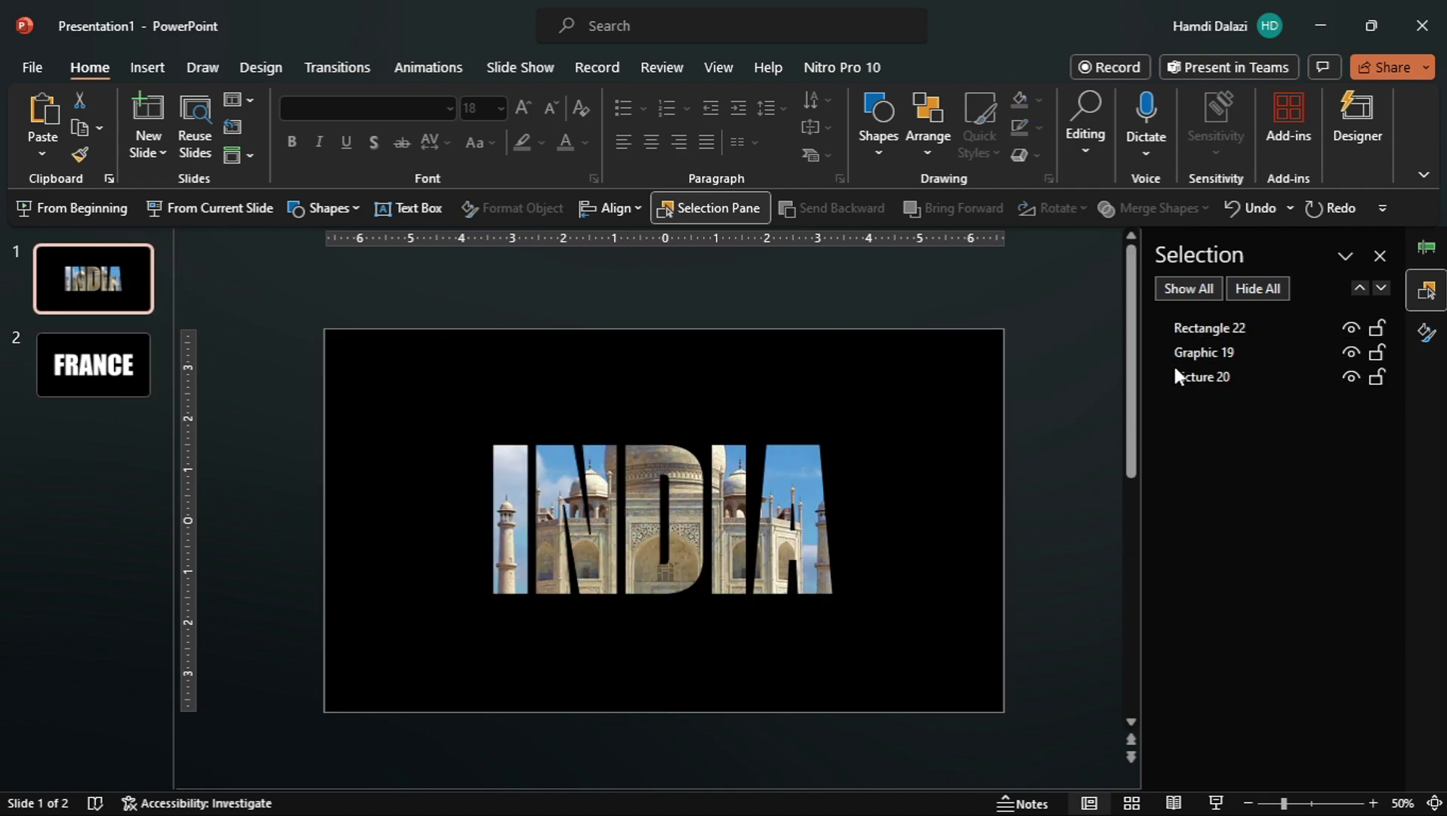
{"action": "left_click", "coordinate": [1201, 352]}
{"action": "right_click", "coordinate": [926, 331]}
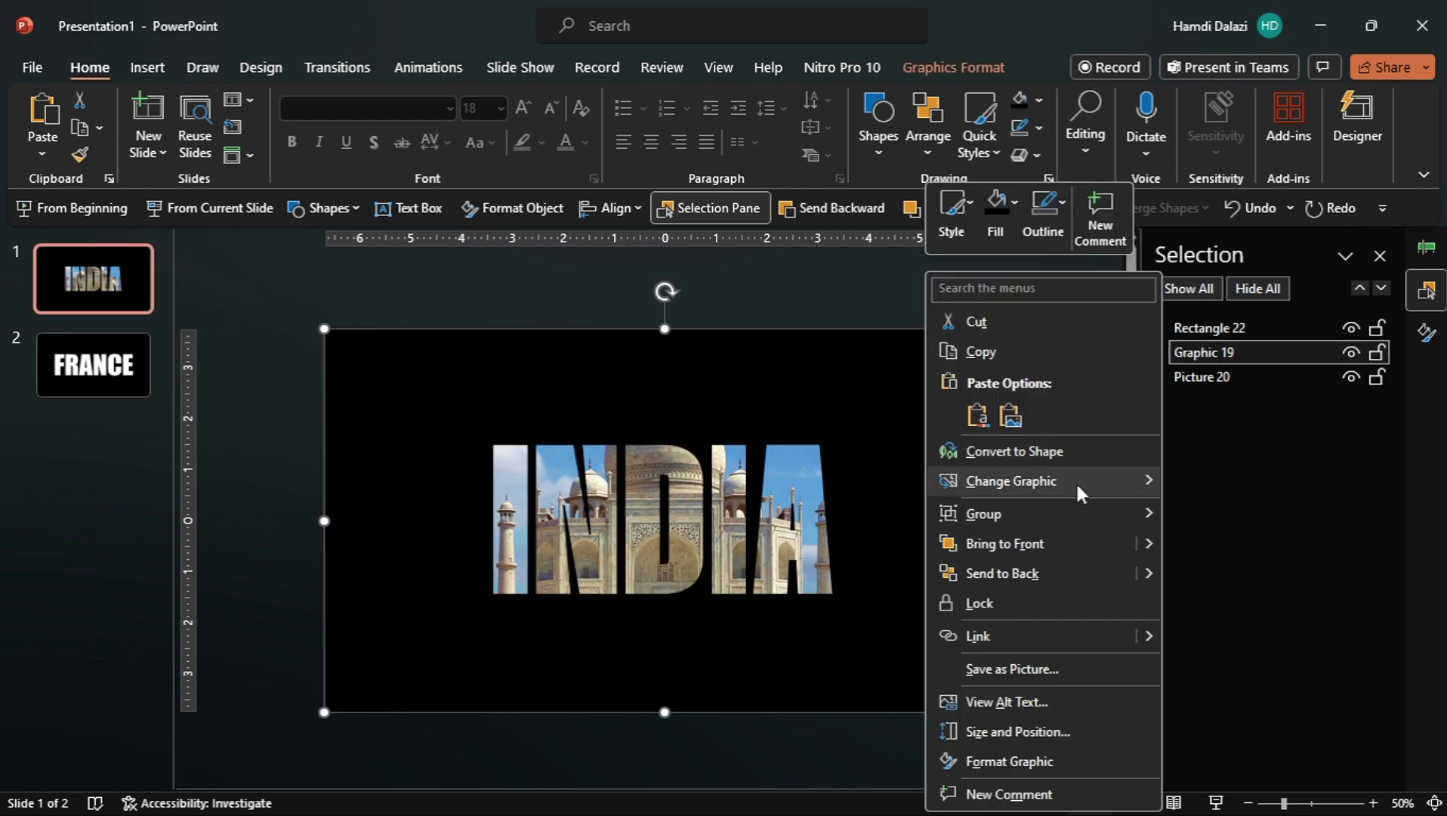
{"action": "mouse_move", "coordinate": [1076, 482]}
{"action": "left_click", "coordinate": [1233, 607]}
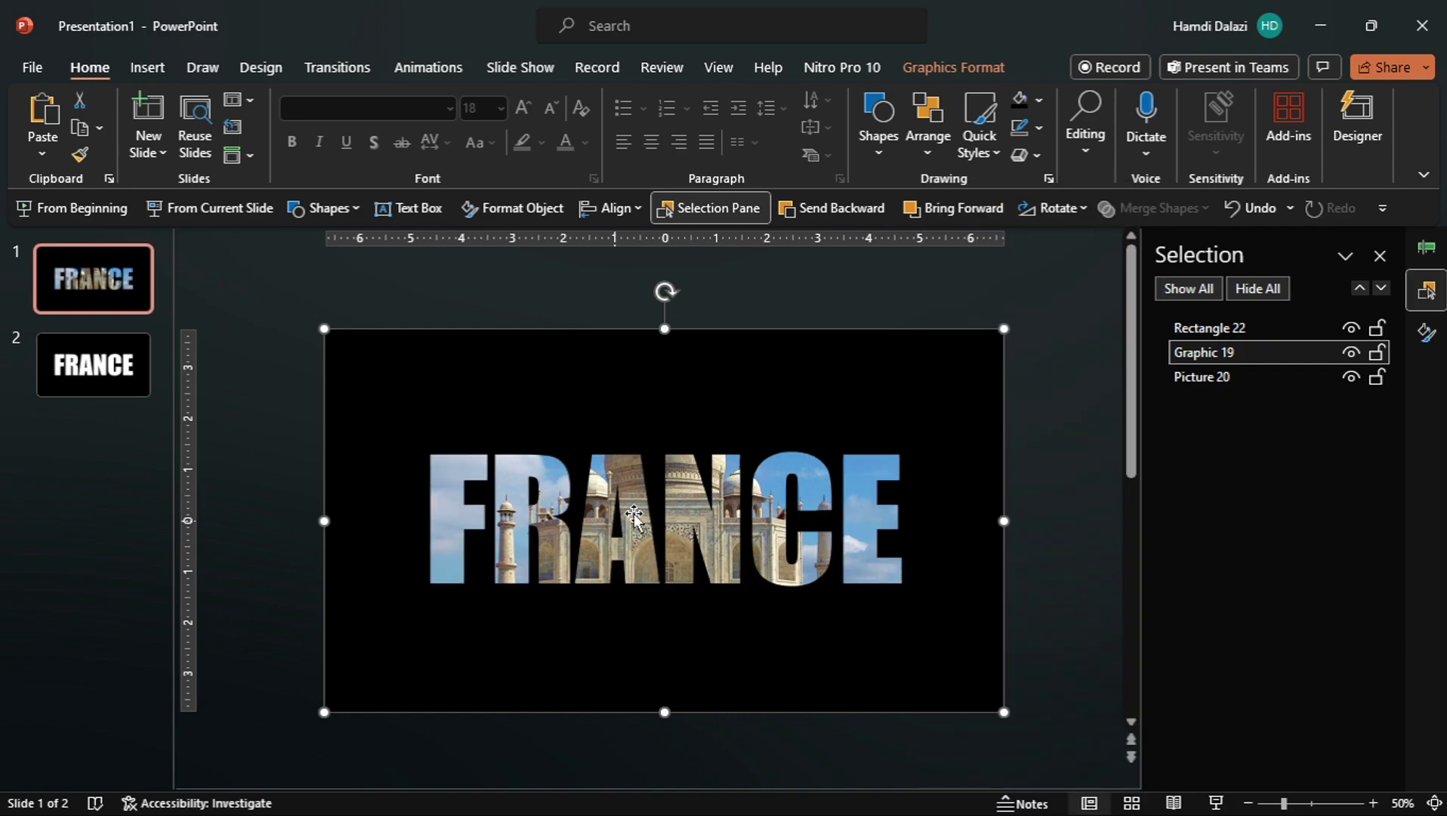
{"action": "left_click", "coordinate": [1199, 378]}
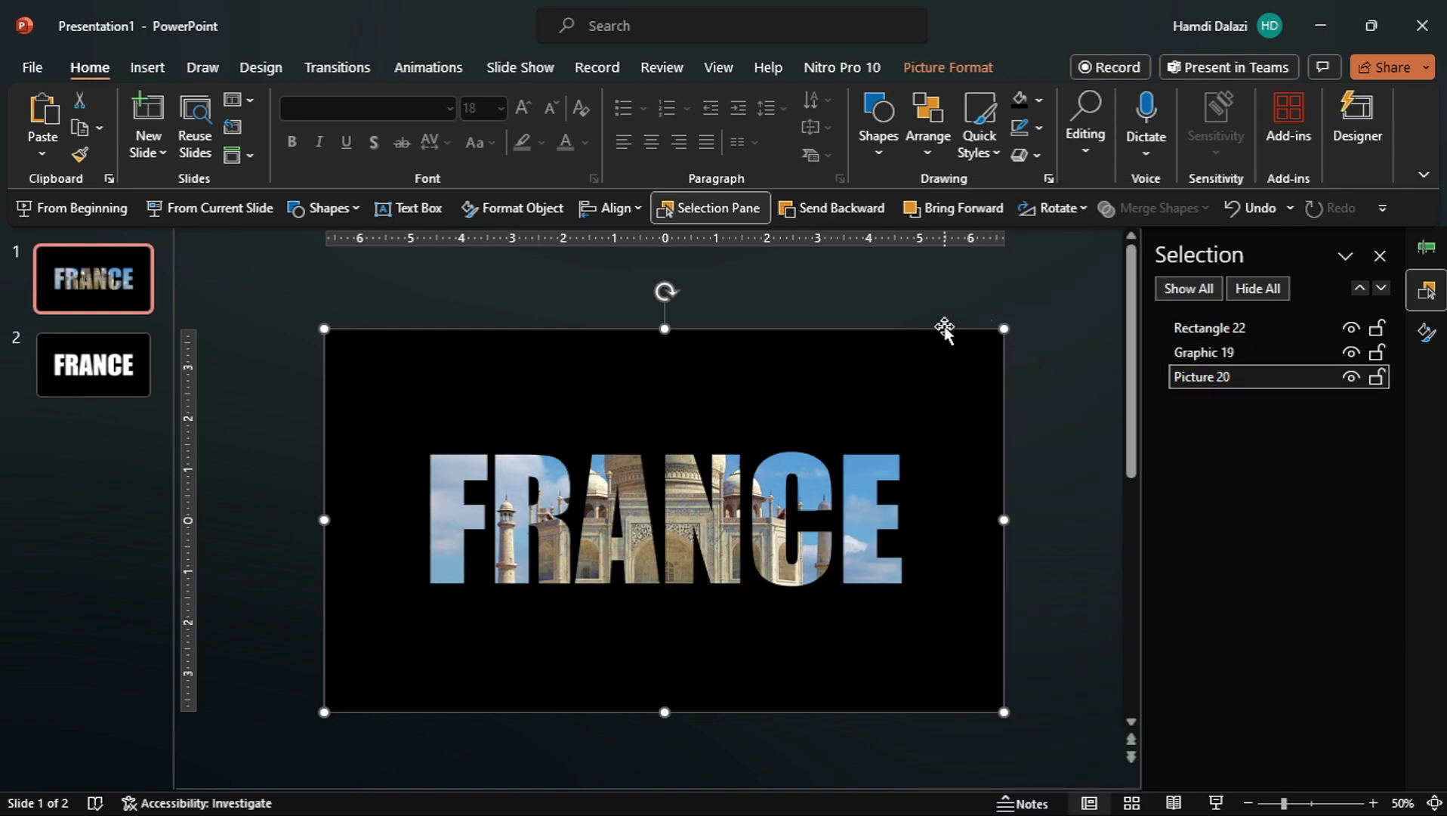
{"action": "right_click", "coordinate": [944, 330]}
{"action": "mouse_move", "coordinate": [1081, 486]}
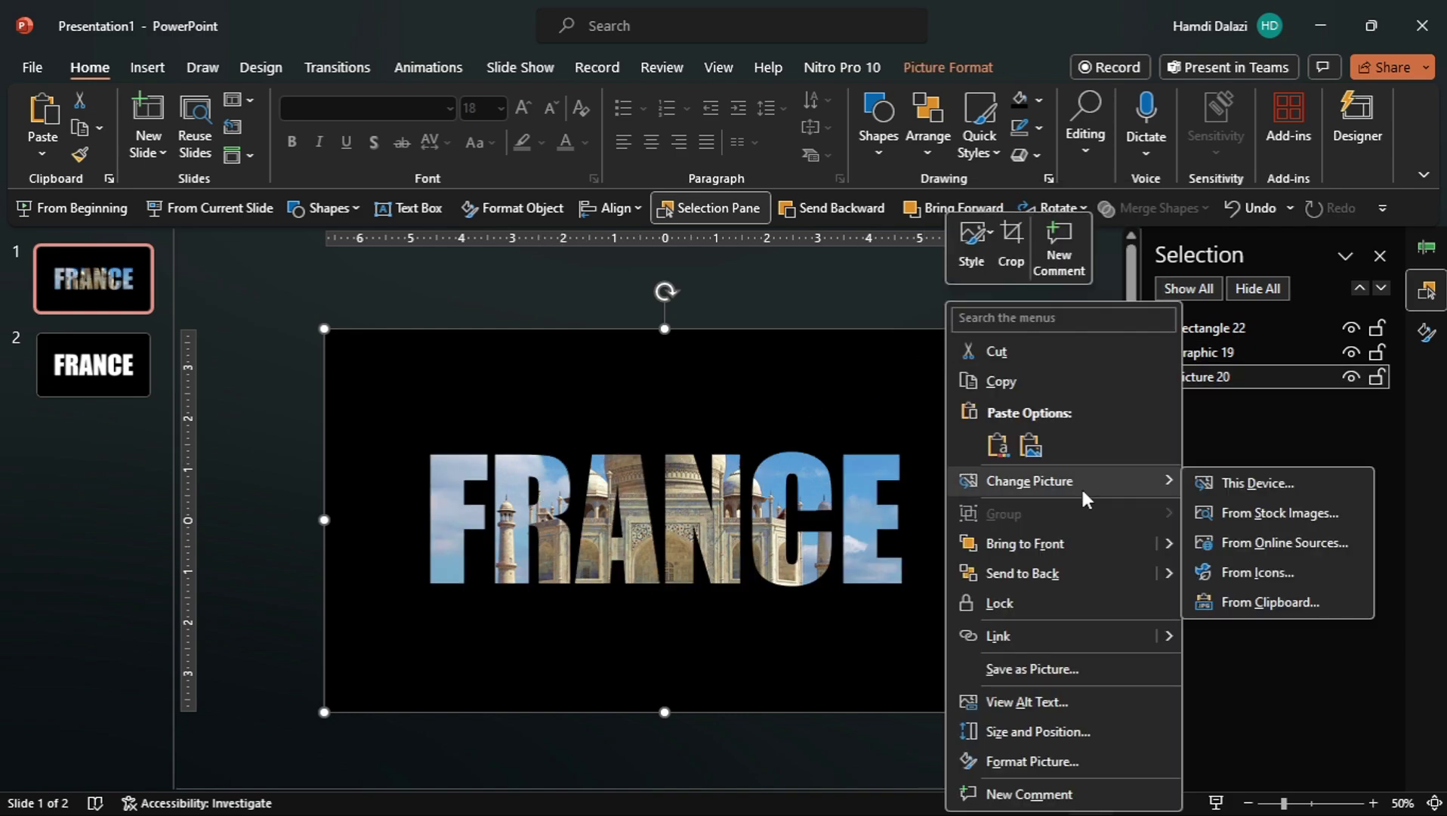
Step: Paste the Eiffel Tower image from the Clipboard history, then cut it back to the clipboard
{"action": "left_click", "coordinate": [1243, 601]}
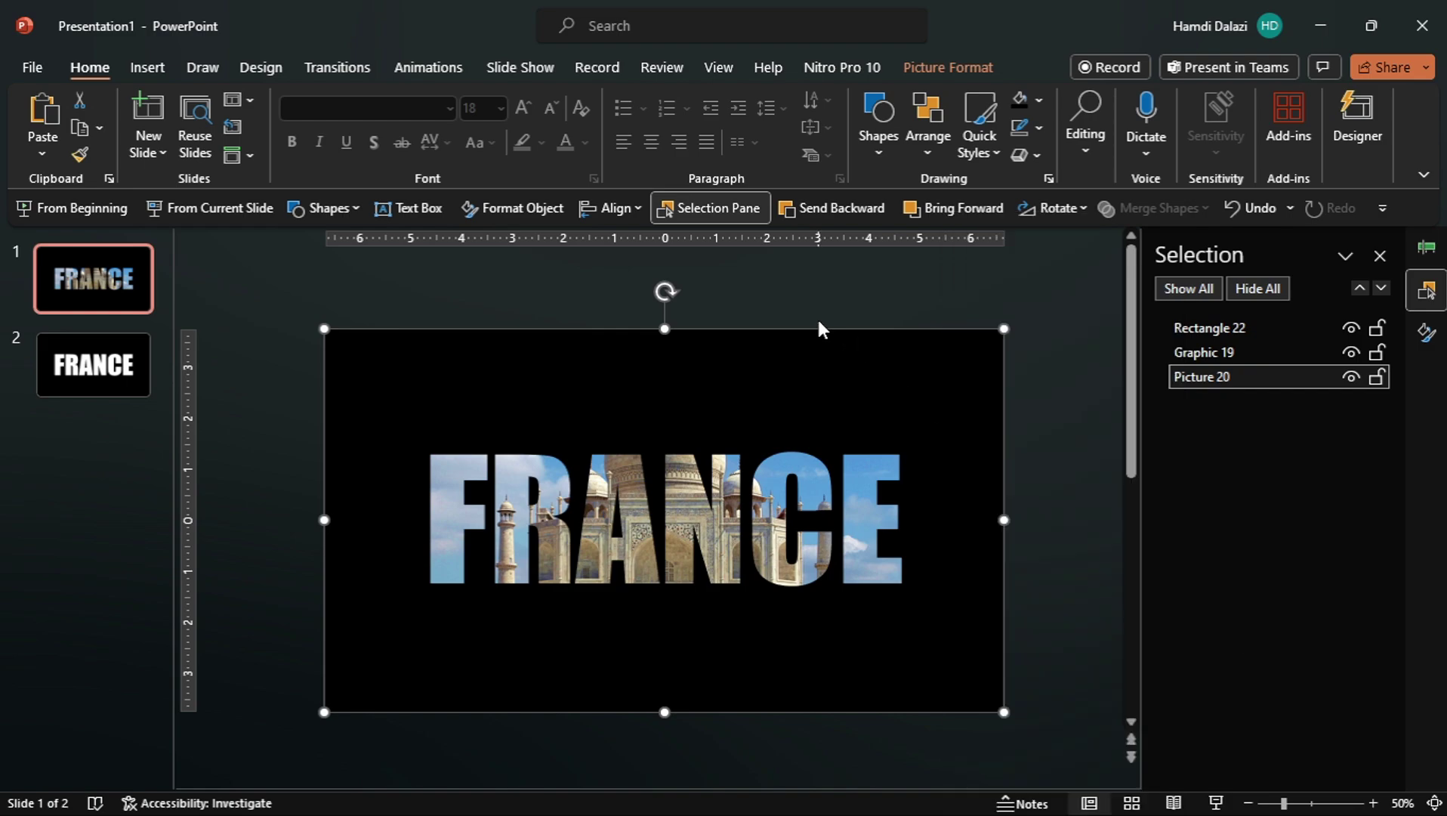
{"action": "left_click", "coordinate": [109, 179]}
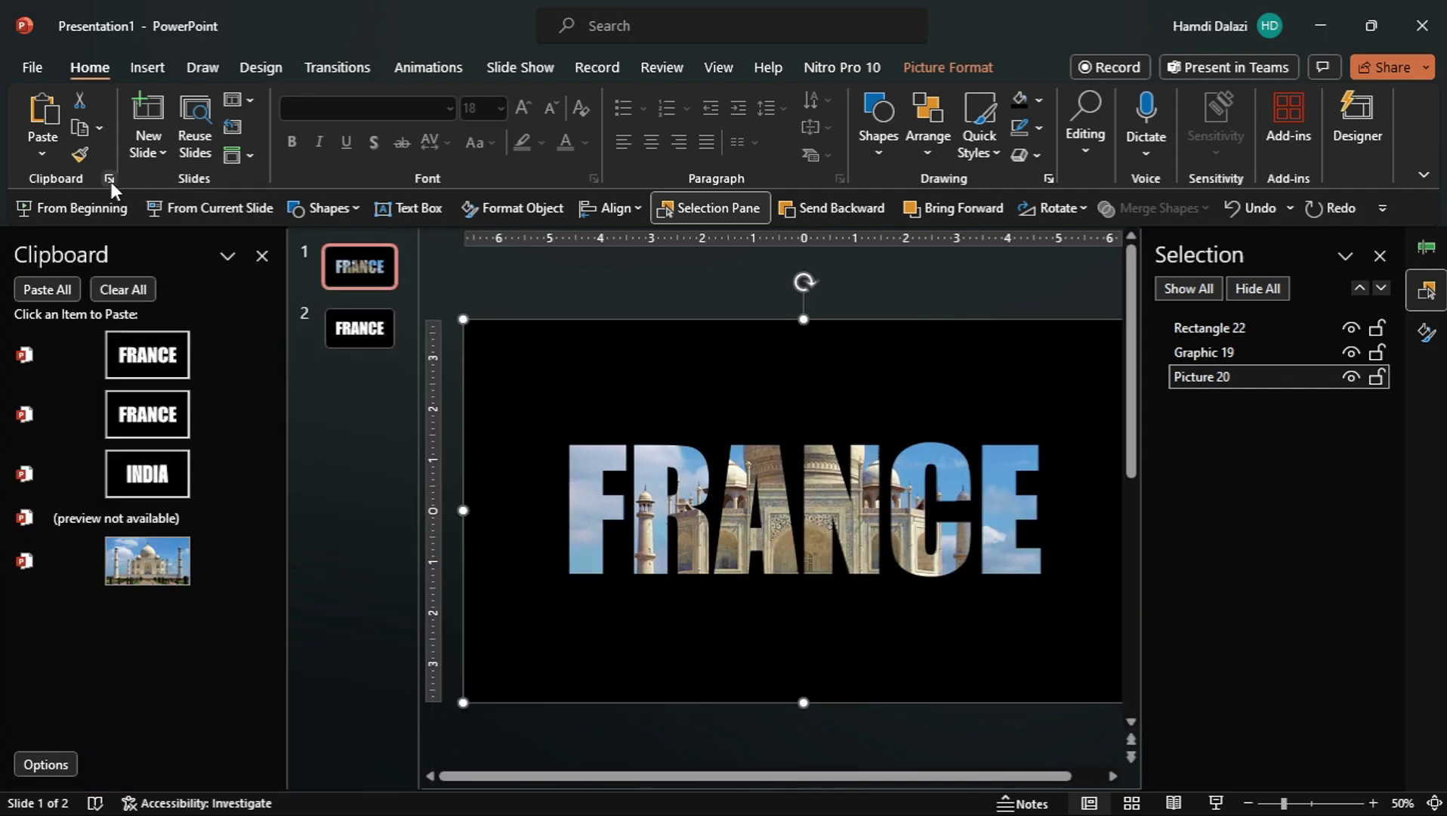
{"action": "left_click", "coordinate": [185, 507]}
{"action": "left_click", "coordinate": [262, 255]}
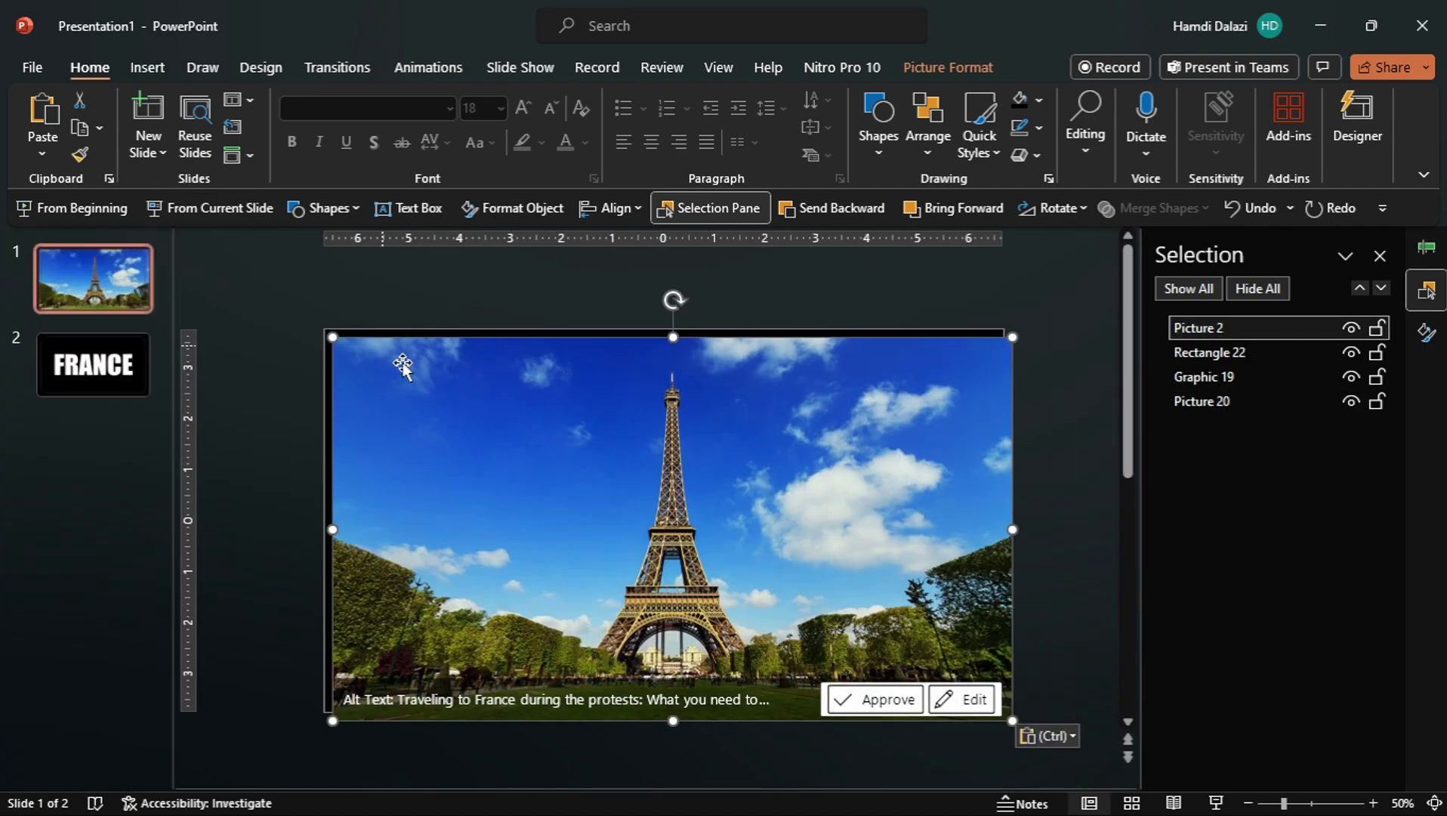
{"action": "key", "text": "ctrl+x"}
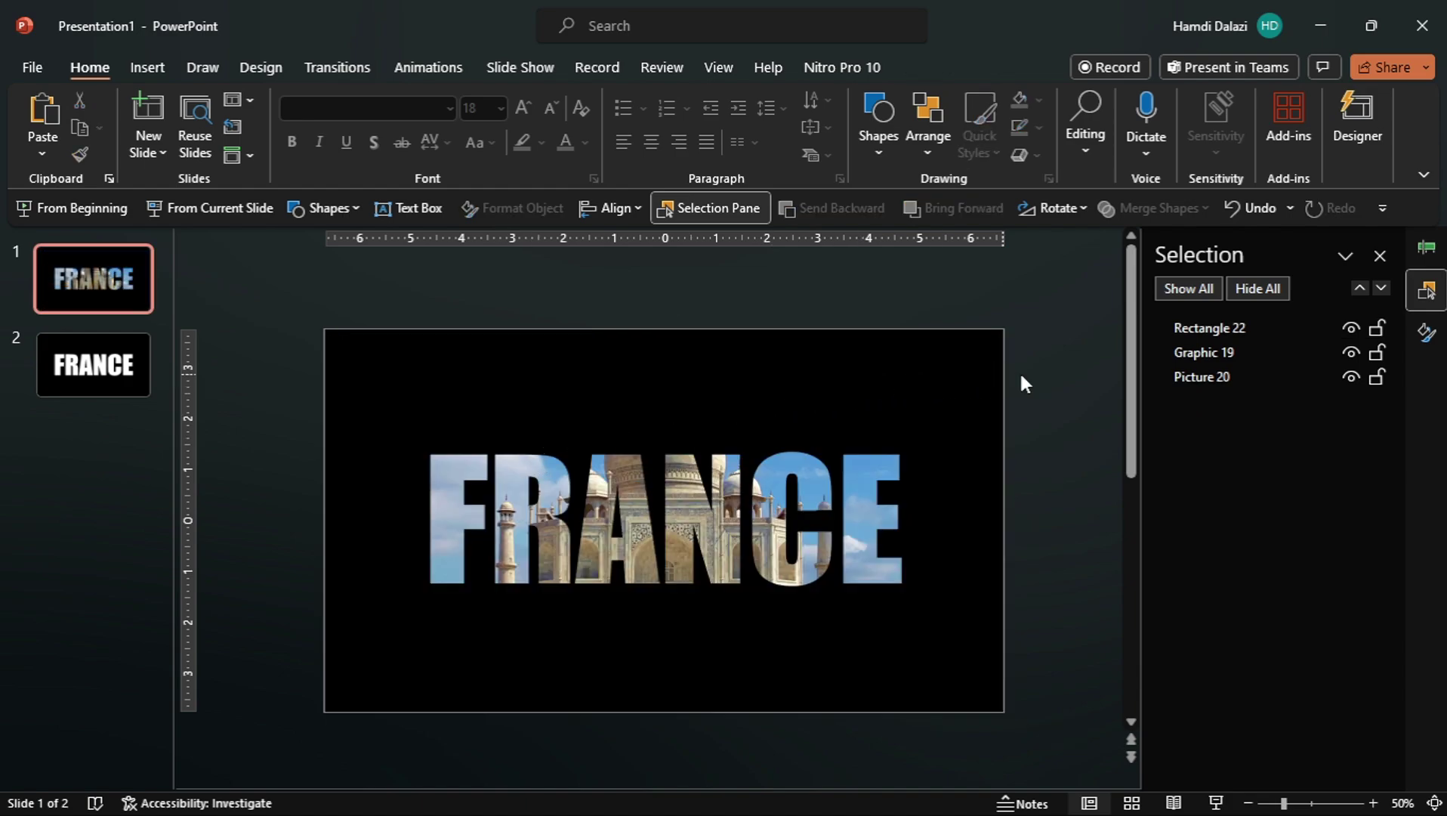
Step: Change Picture 20 to the Eiffel image From Clipboard and preview the slide show
{"action": "left_click", "coordinate": [1183, 377]}
{"action": "right_click", "coordinate": [918, 328]}
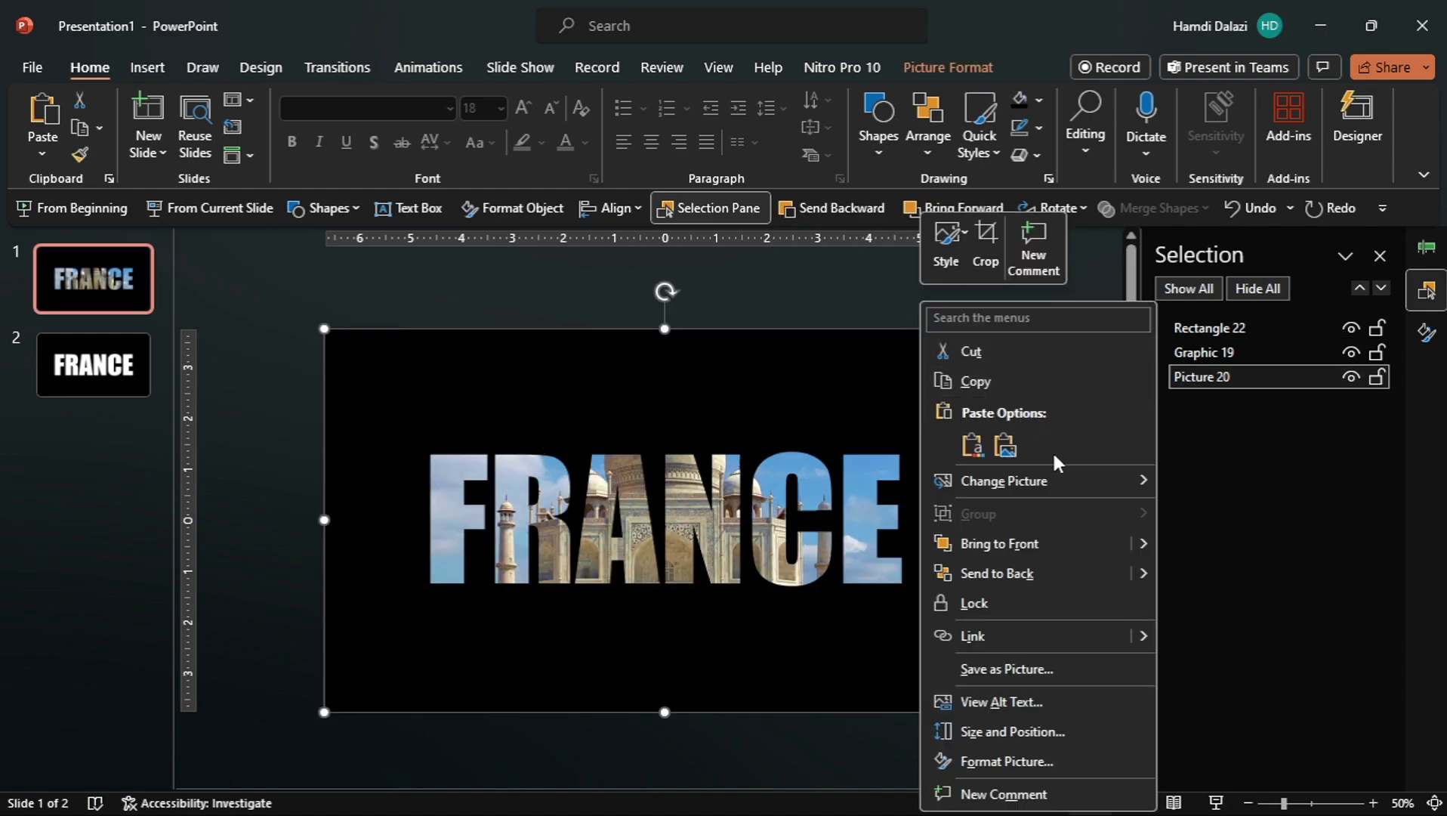
{"action": "mouse_move", "coordinate": [1061, 472]}
{"action": "left_click", "coordinate": [1235, 600]}
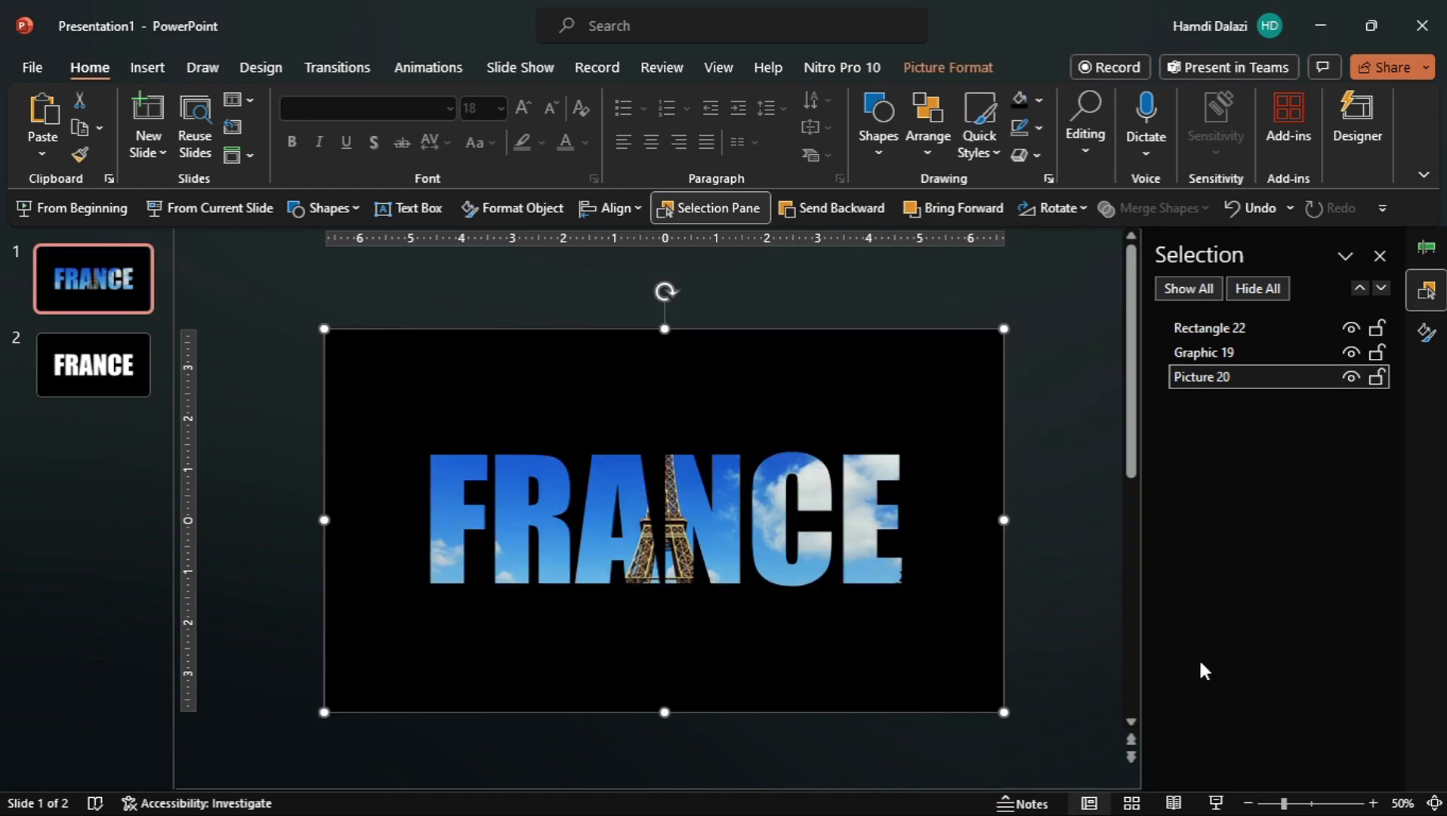
{"action": "left_click", "coordinate": [202, 213]}
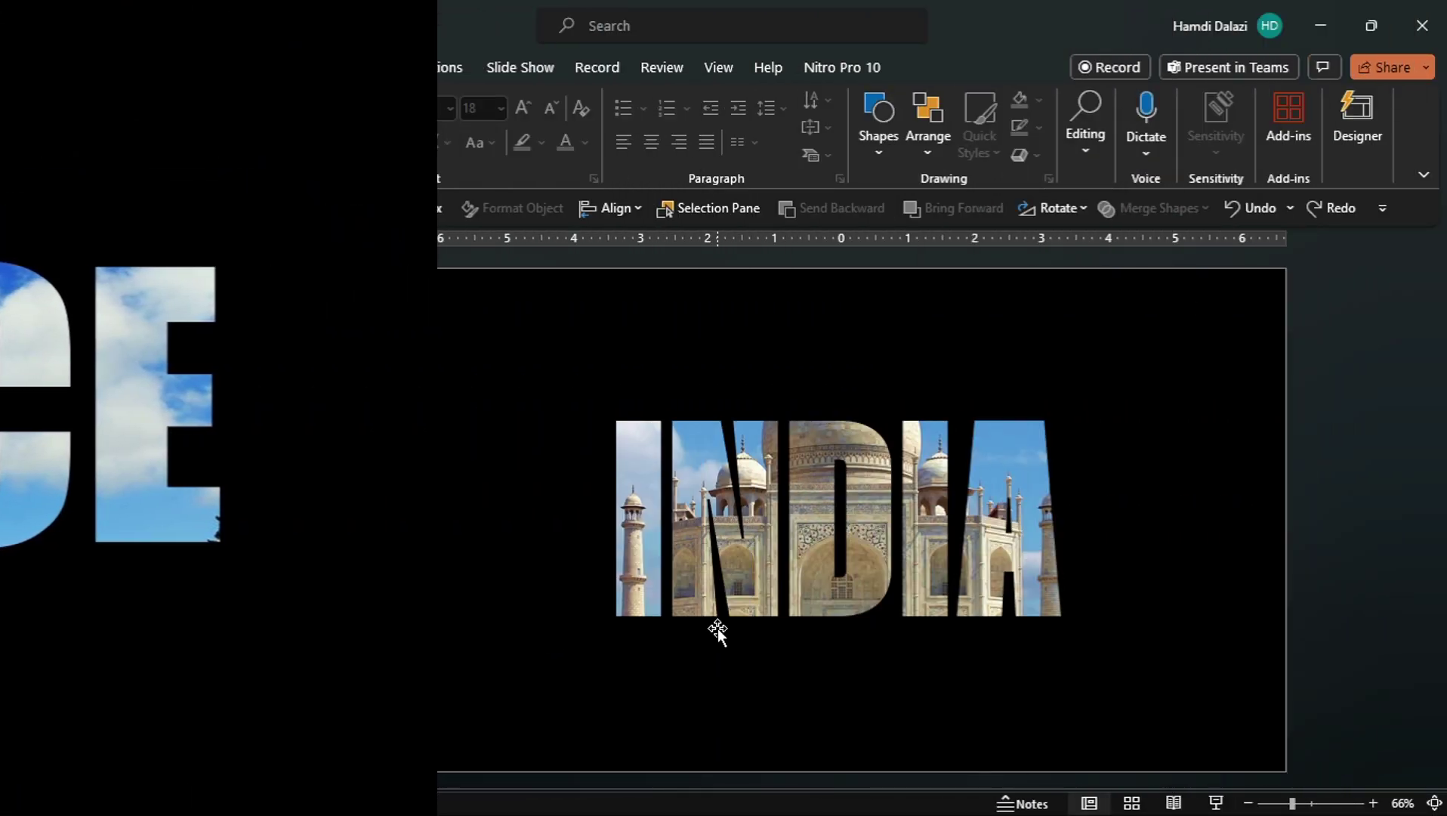
Step: Duplicate the INDIA slide and set all its objects' animation to None
{"action": "key", "text": "ctrl+d"}
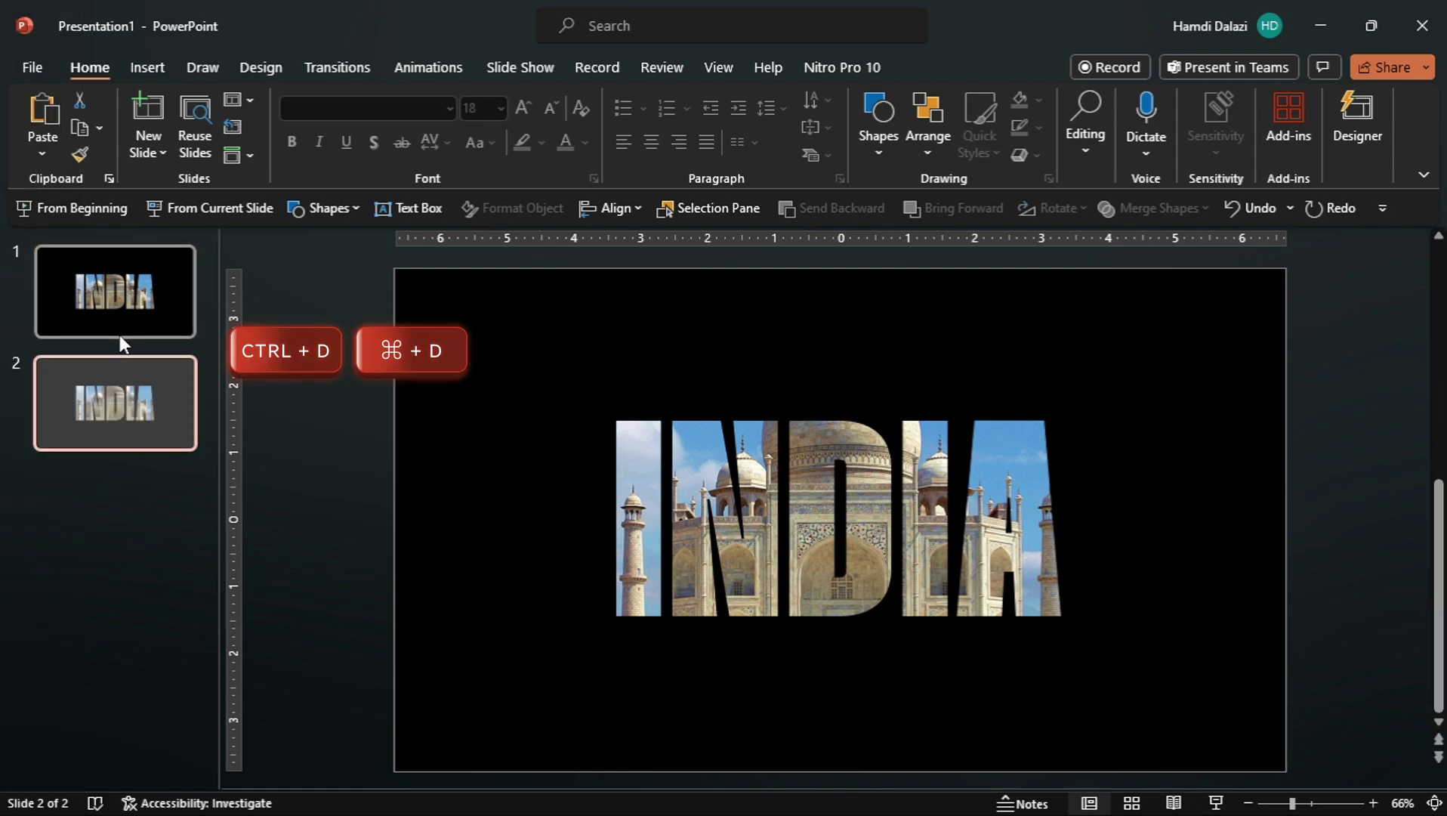
{"action": "key", "text": "ctrl+a"}
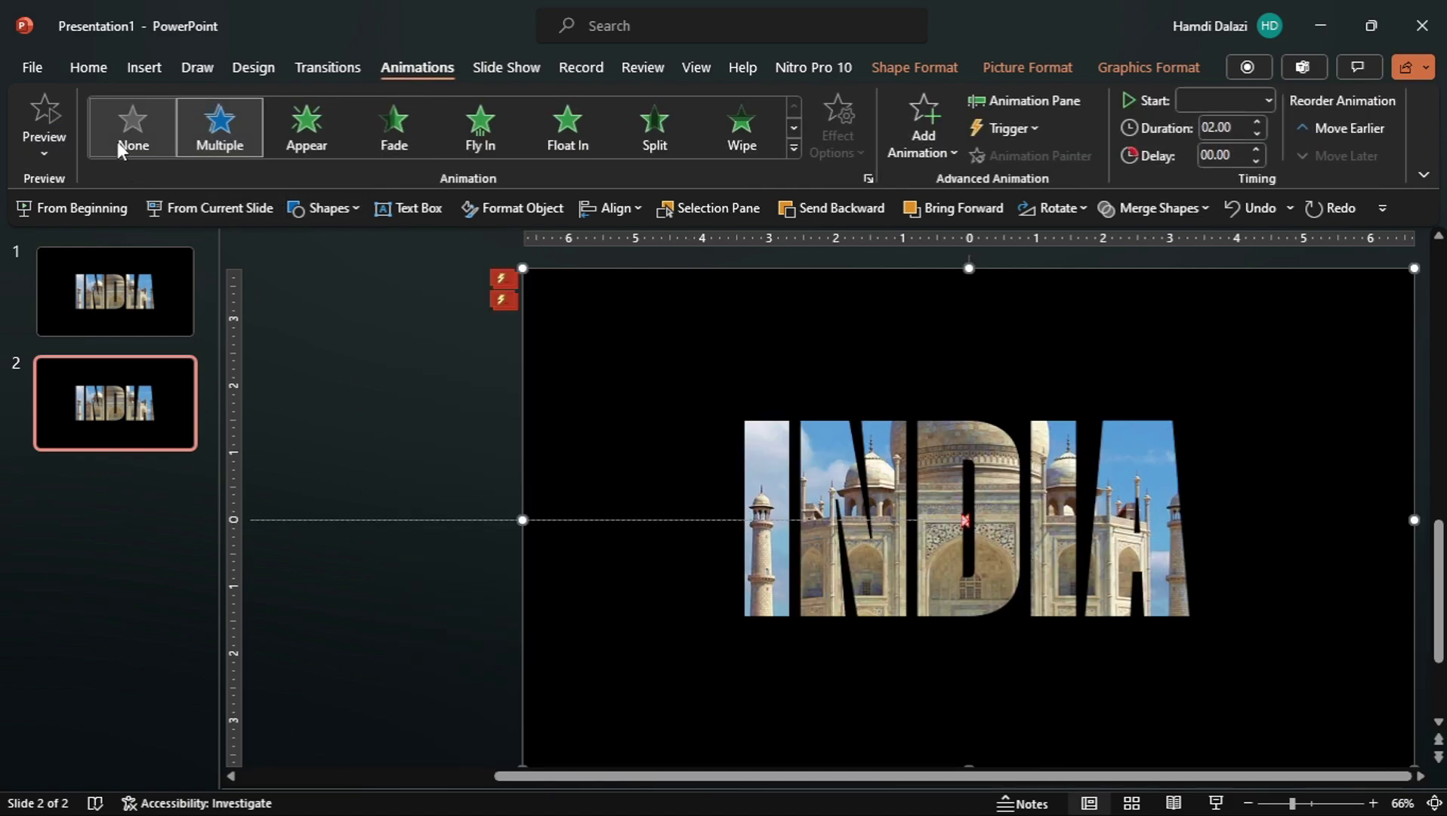
{"action": "left_click", "coordinate": [118, 141]}
Step: Delete Rectangle 22 via the Selection Pane, then duplicate slide 2 as slide 3
{"action": "left_click", "coordinate": [348, 349]}
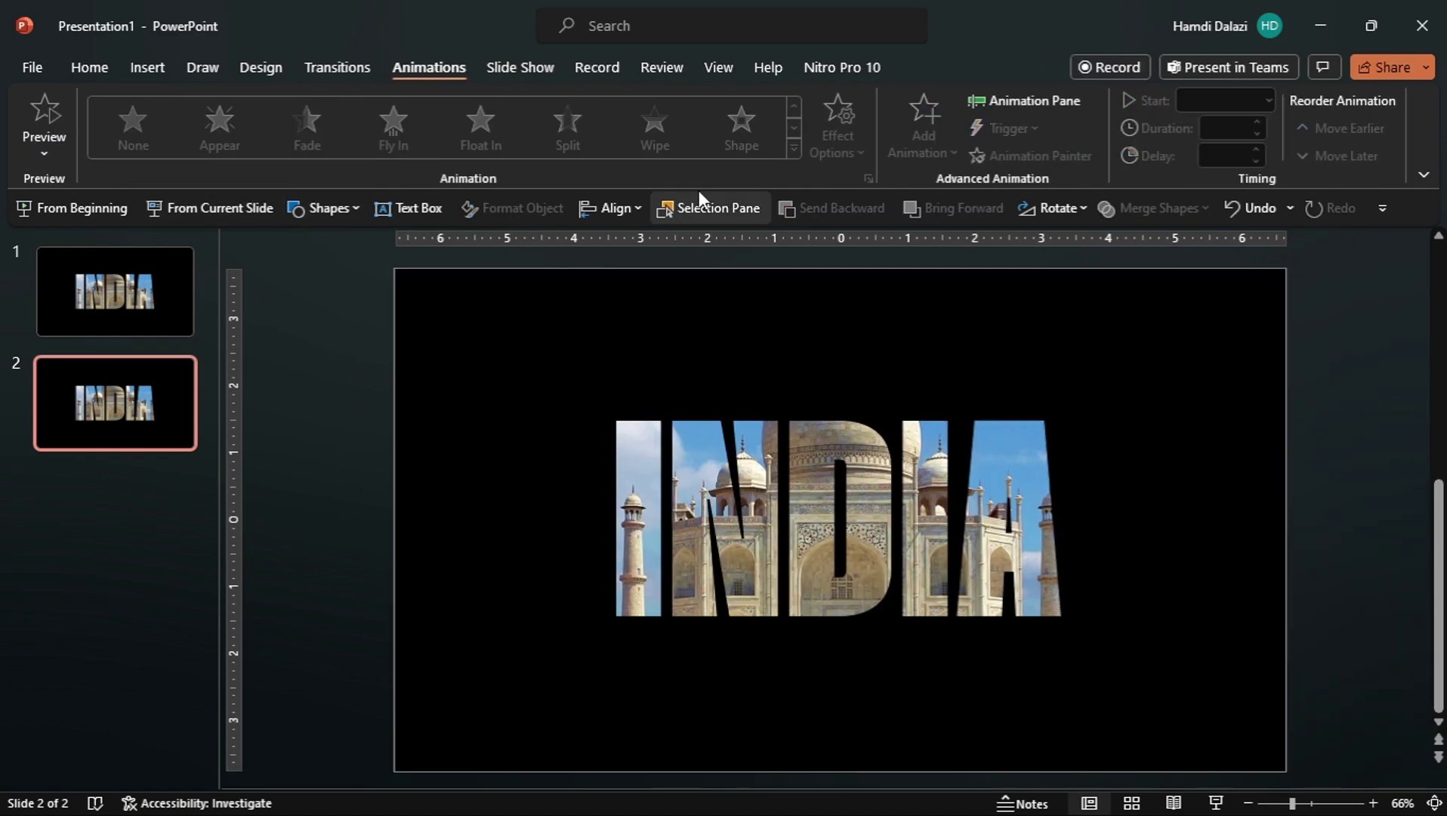
{"action": "left_click", "coordinate": [698, 202]}
{"action": "left_click", "coordinate": [1278, 328]}
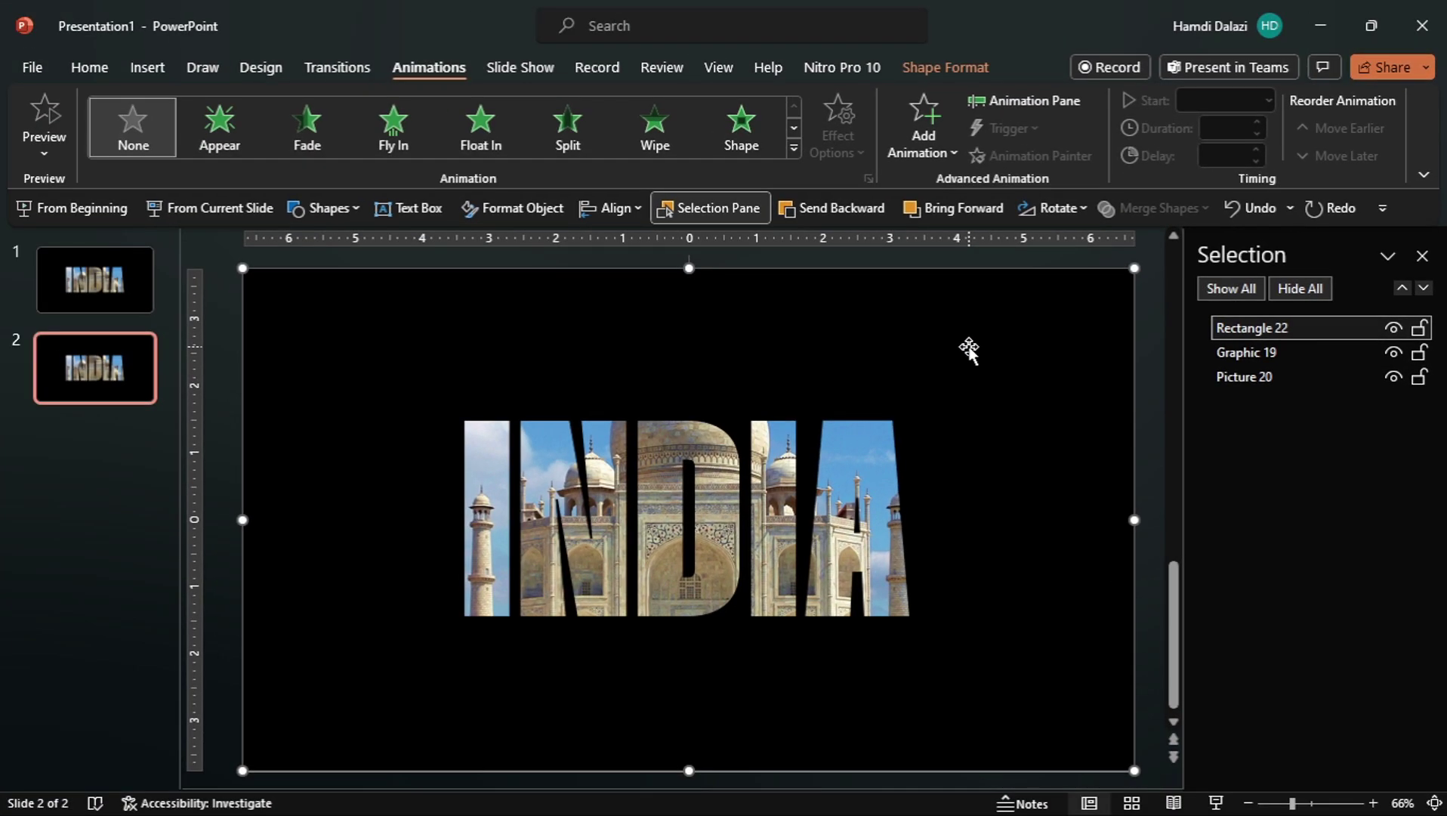
{"action": "key", "text": "Delete"}
{"action": "left_click", "coordinate": [139, 398]}
{"action": "key", "text": "ctrl+d"}
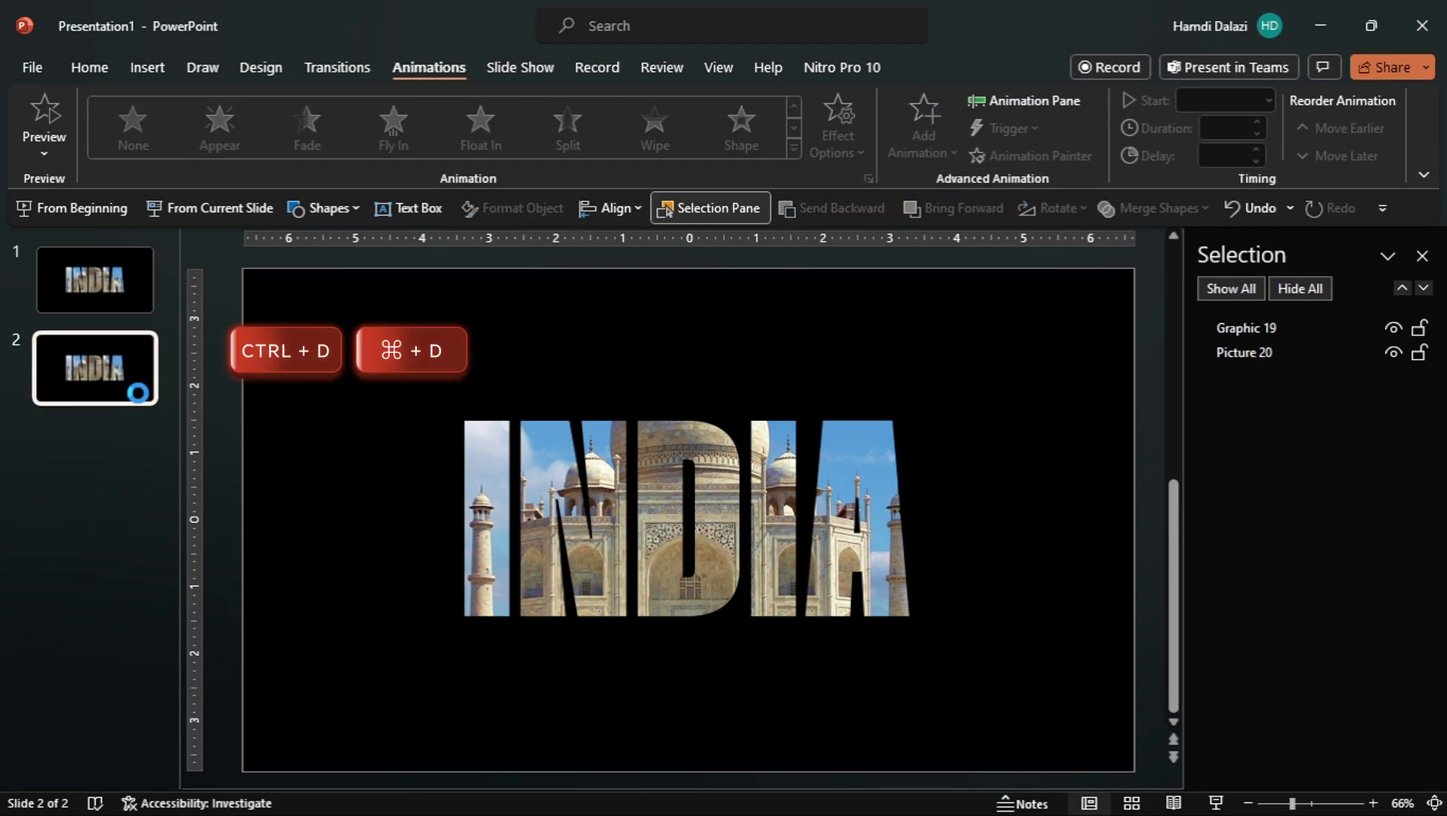
Step: Enlarge Graphic 19 on slide 3 to 300" high (533.33" wide) so black fills the slide
{"action": "left_click", "coordinate": [669, 352]}
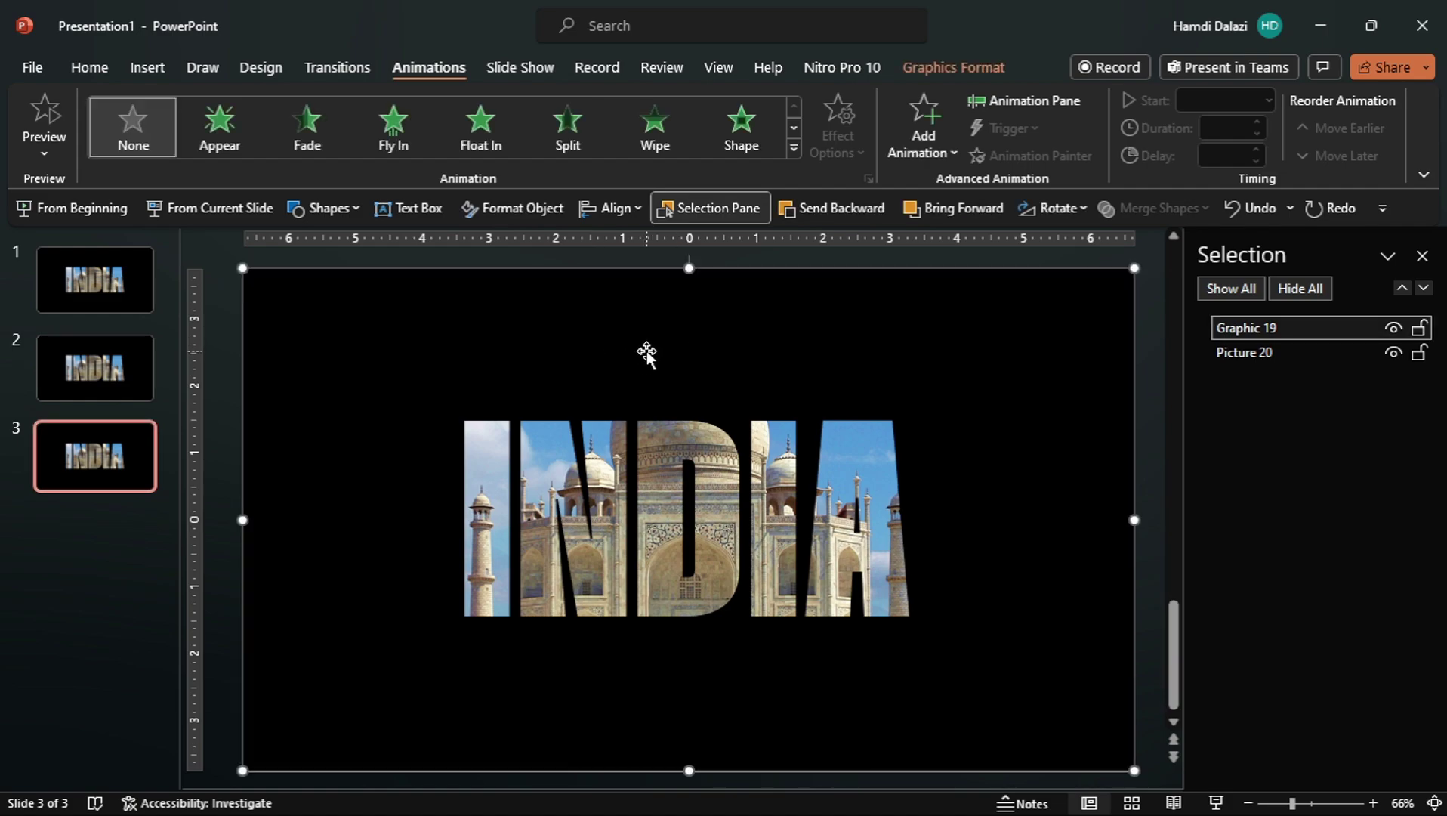
{"action": "left_click", "coordinate": [504, 208]}
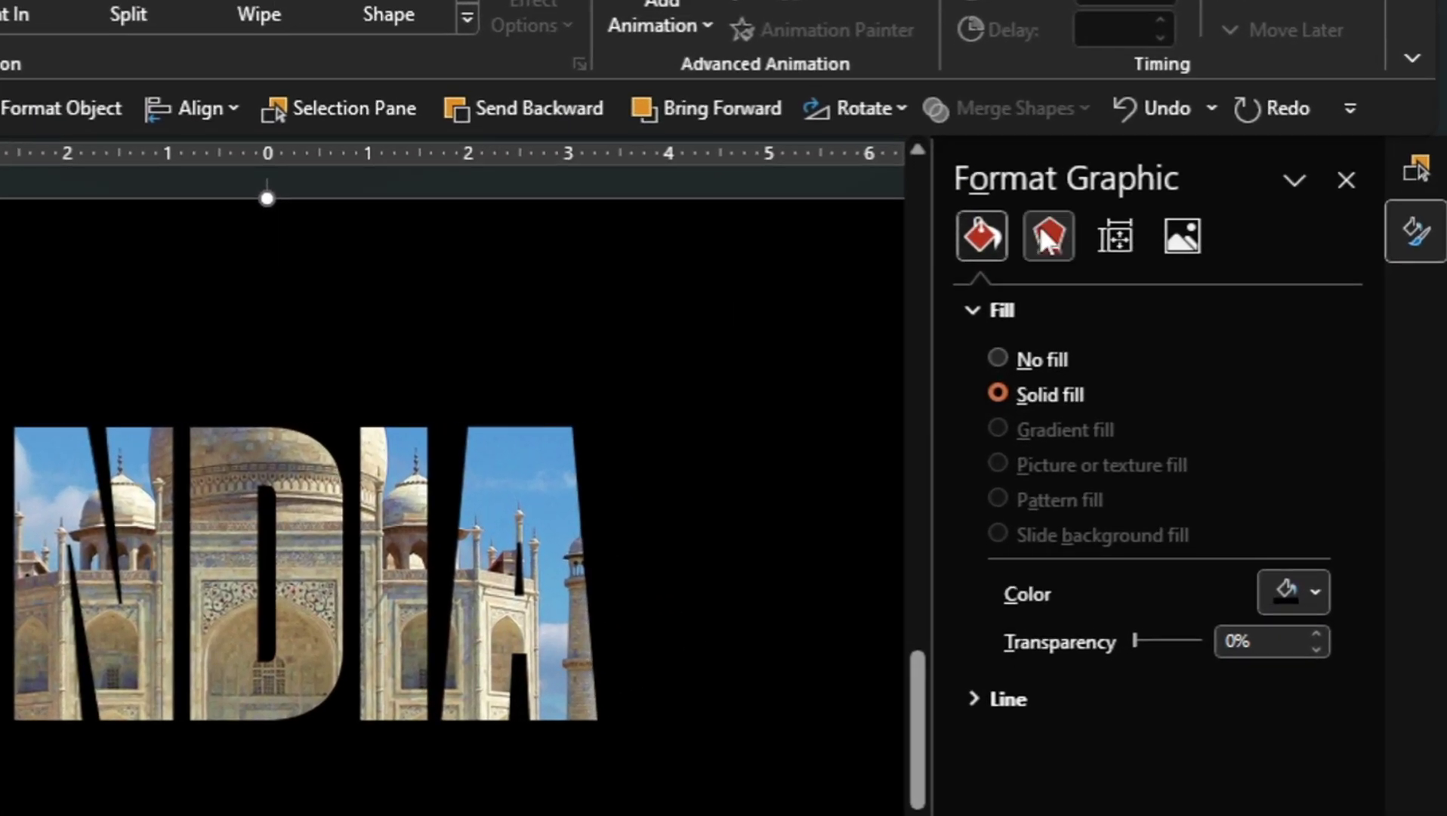
{"action": "left_click", "coordinate": [1106, 258]}
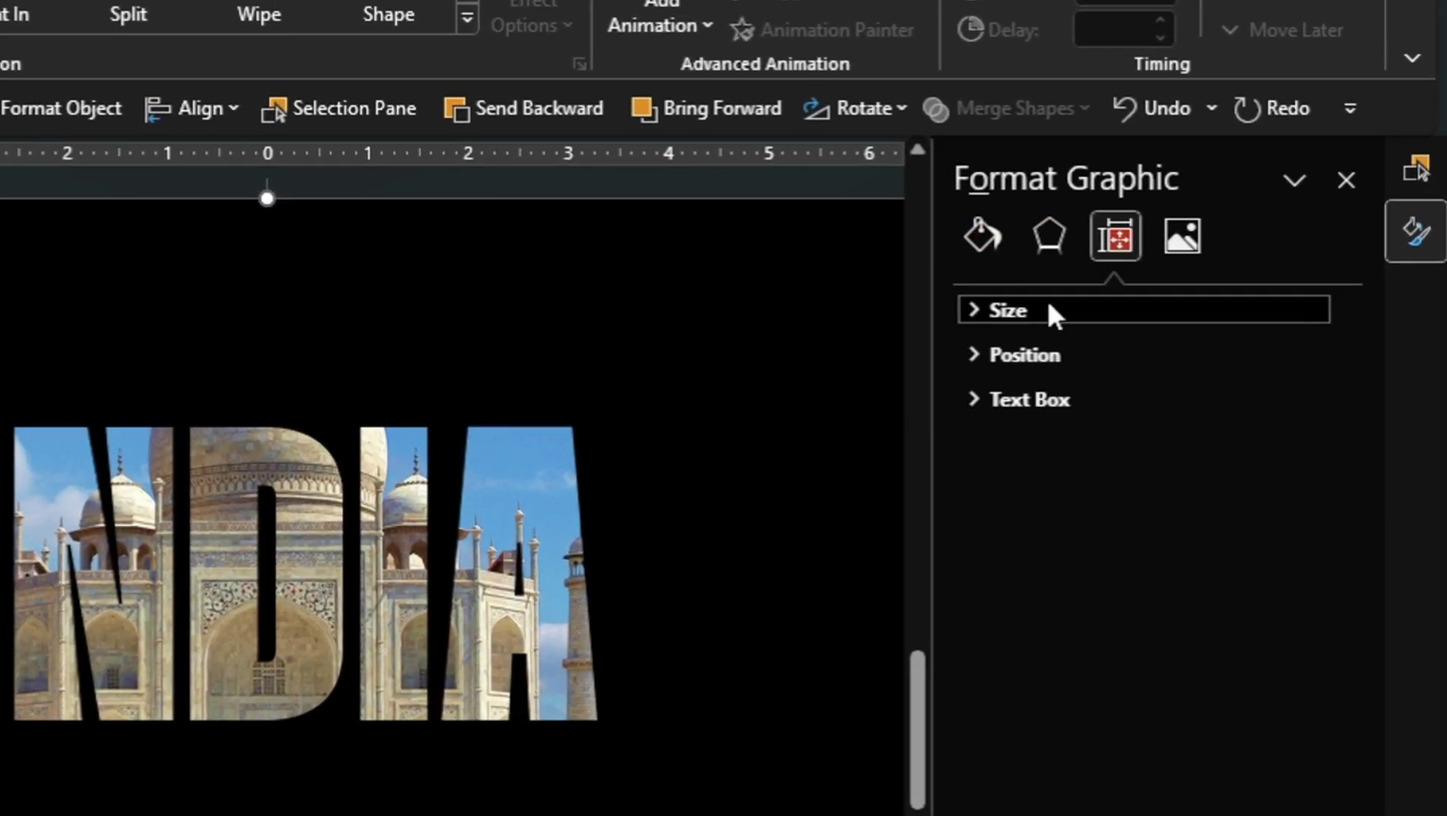
{"action": "left_click", "coordinate": [1048, 310]}
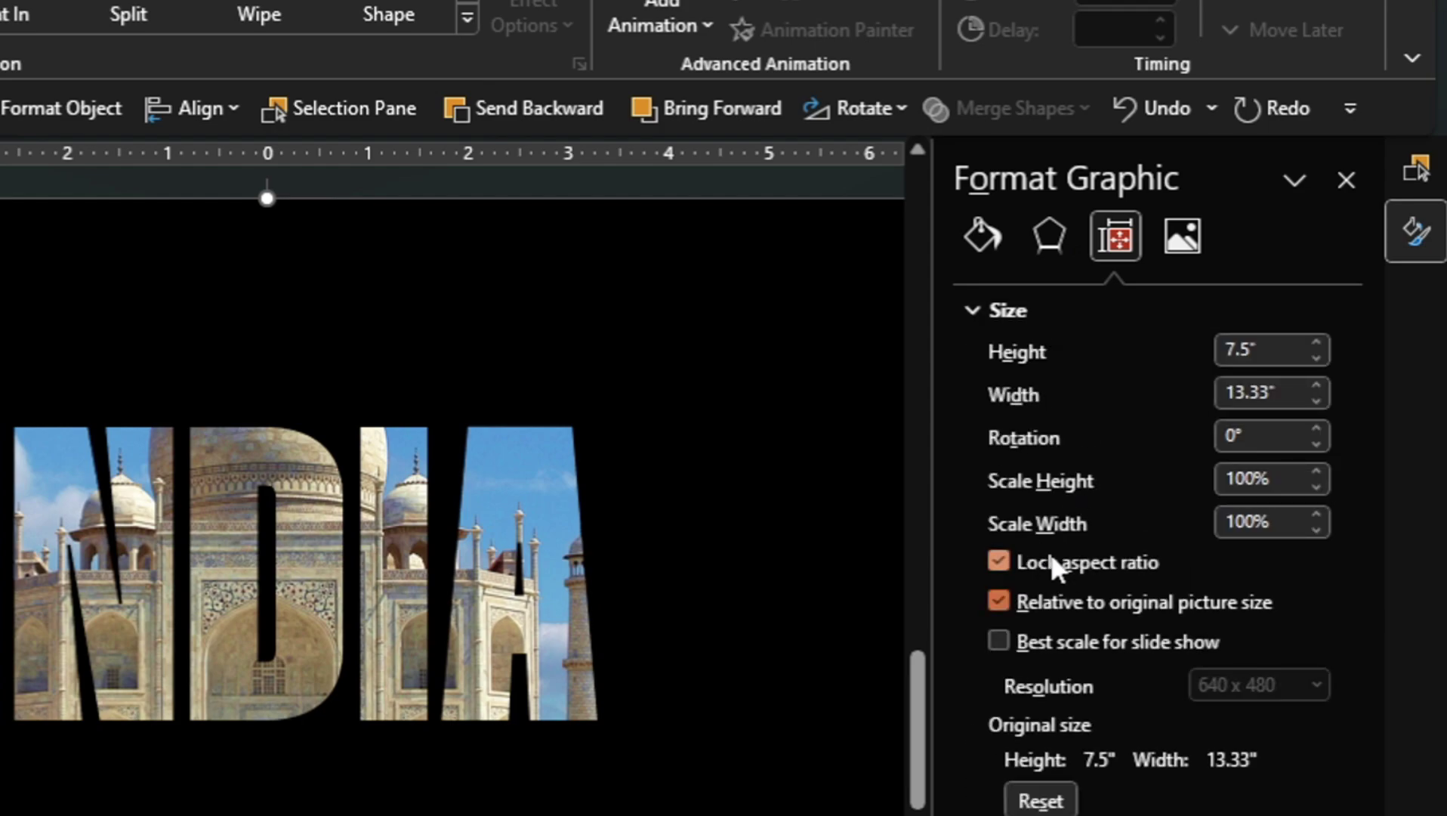
{"action": "left_click", "coordinate": [1255, 350]}
{"action": "key", "text": "BackSpace"}
{"action": "key", "text": "BackSpace"}
{"action": "type", "text": "300"}
{"action": "key", "text": "Return"}
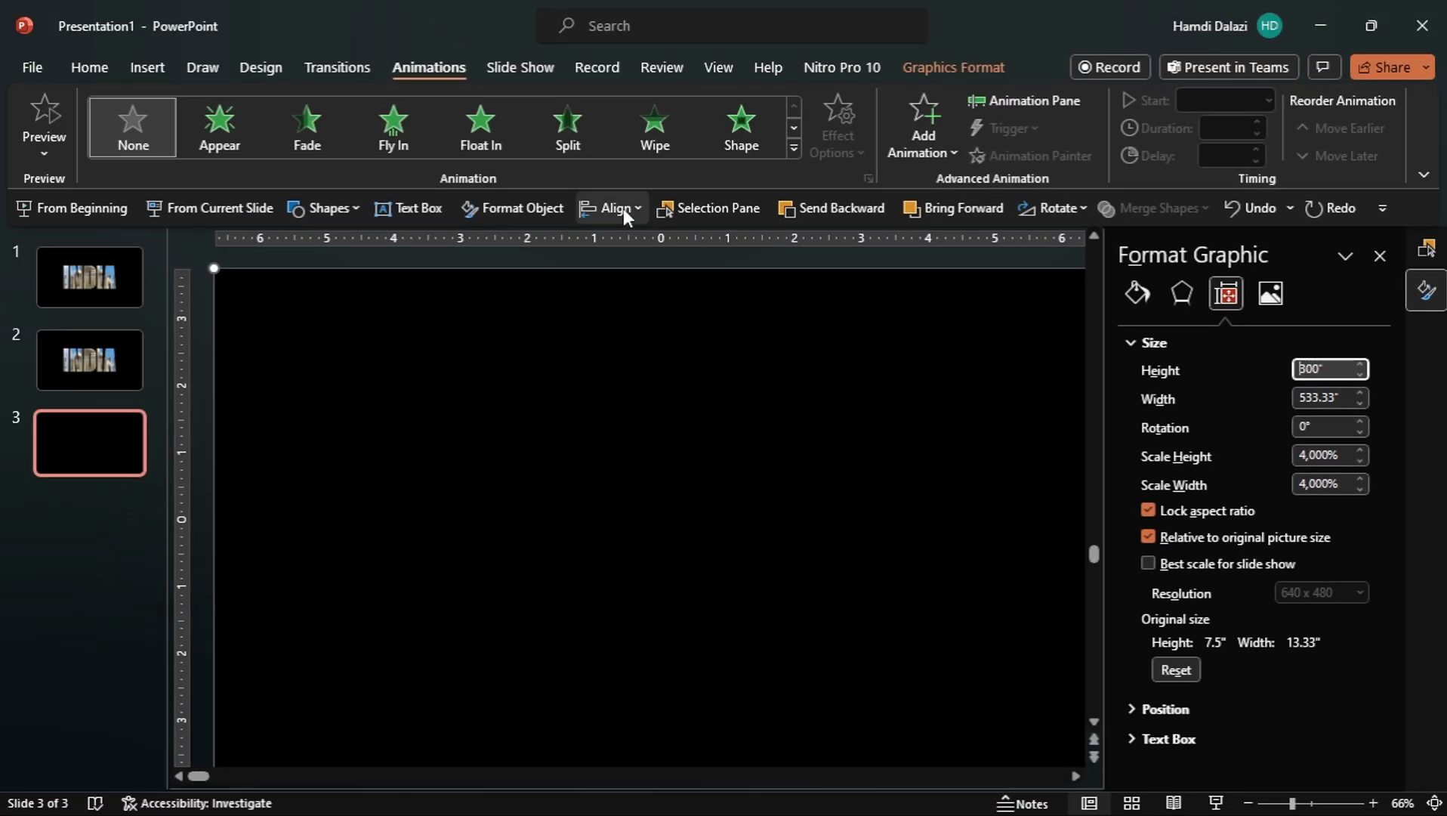
{"action": "left_click", "coordinate": [194, 108]}
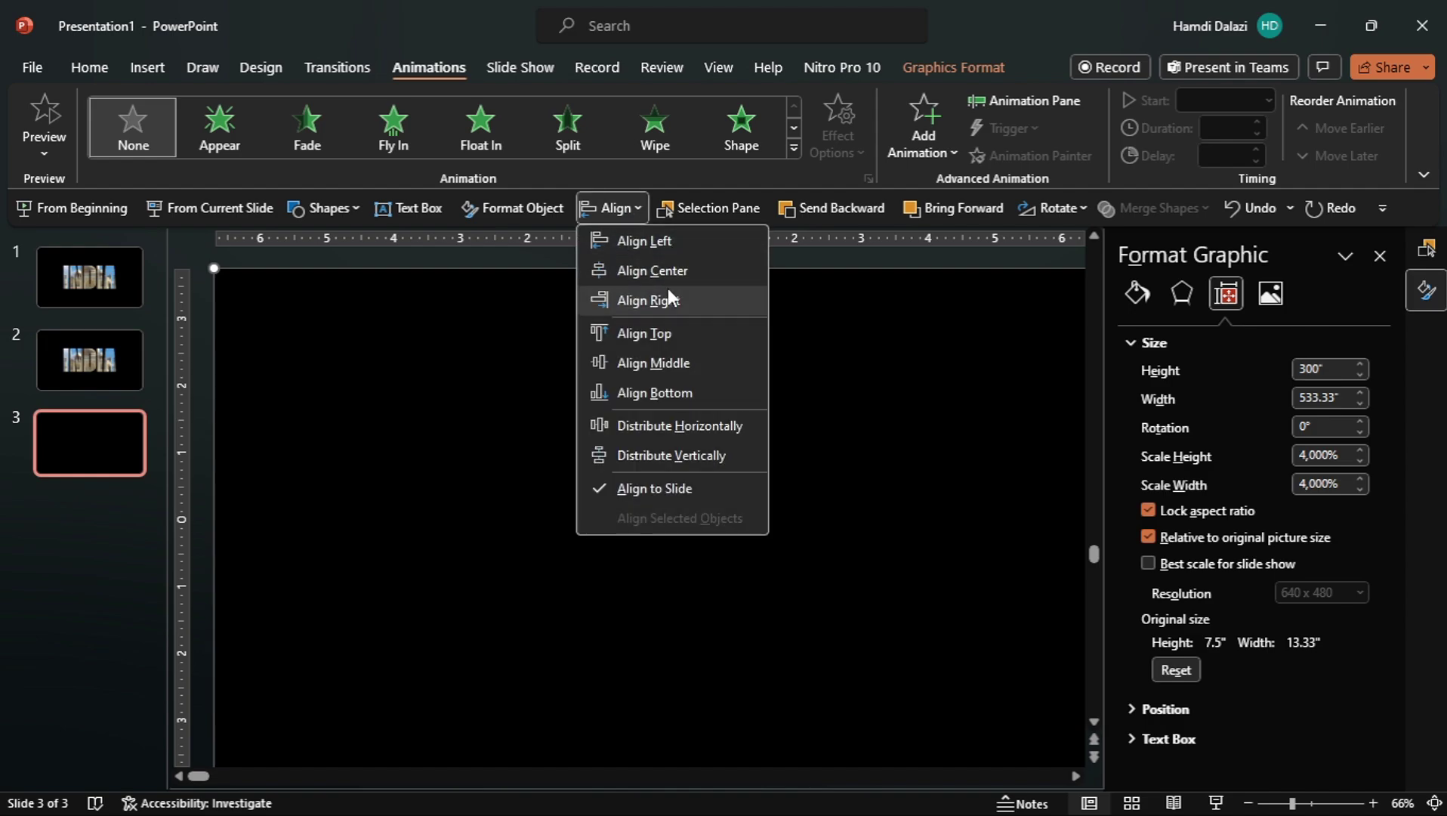
Step: Center the giant graphic on the slide, then shift it so the Taj Mahal shows through a letter
{"action": "left_click", "coordinate": [659, 272]}
{"action": "left_click", "coordinate": [636, 214]}
{"action": "left_click", "coordinate": [671, 361]}
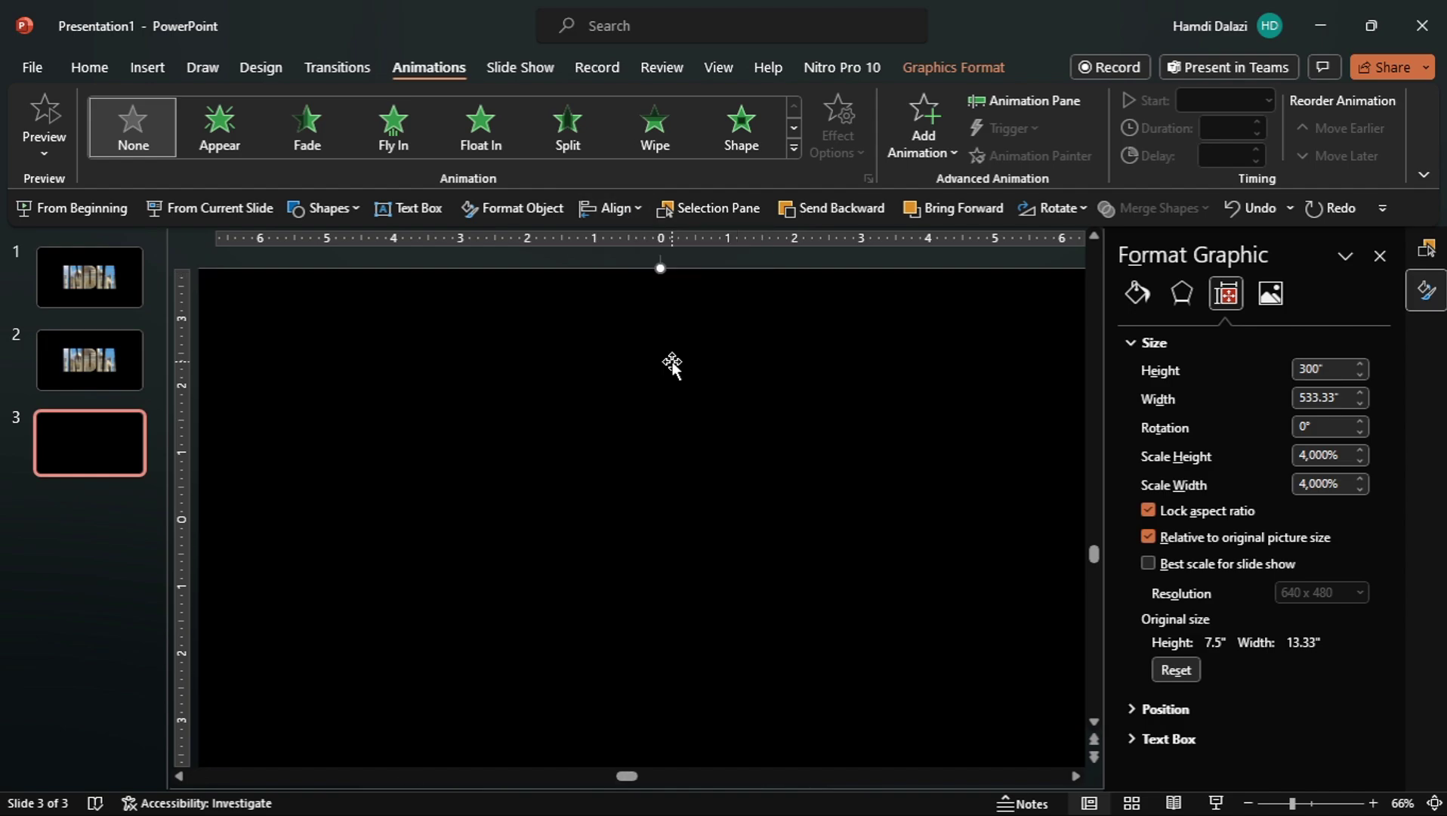
{"action": "scroll", "coordinate": [634, 429], "scroll_direction": "down", "scroll_amount": 4}
{"action": "scroll", "coordinate": [635, 428], "scroll_direction": "down", "scroll_amount": 3}
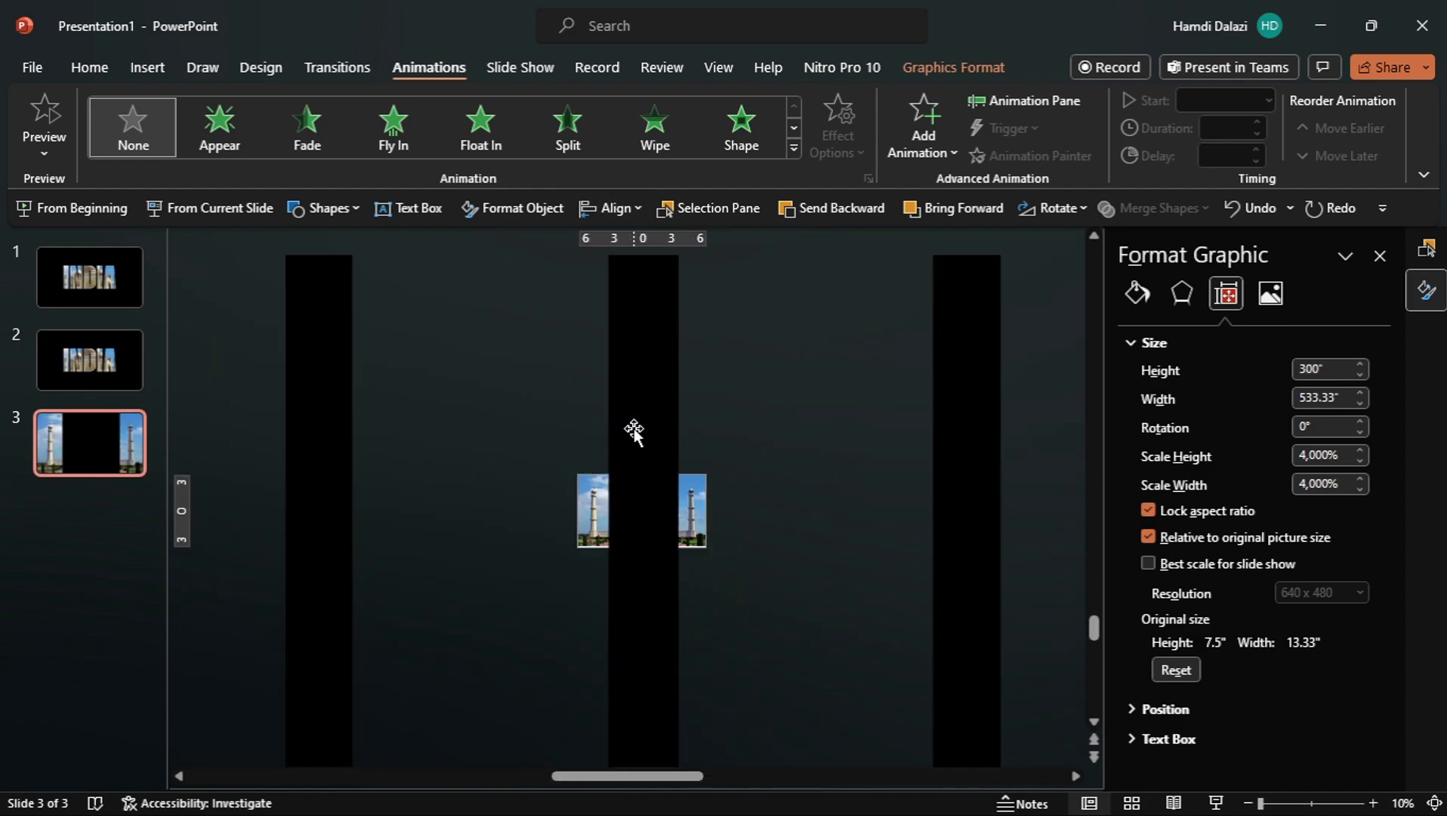
{"action": "left_click_drag", "start_coordinate": [639, 461], "coordinate": [793, 475]}
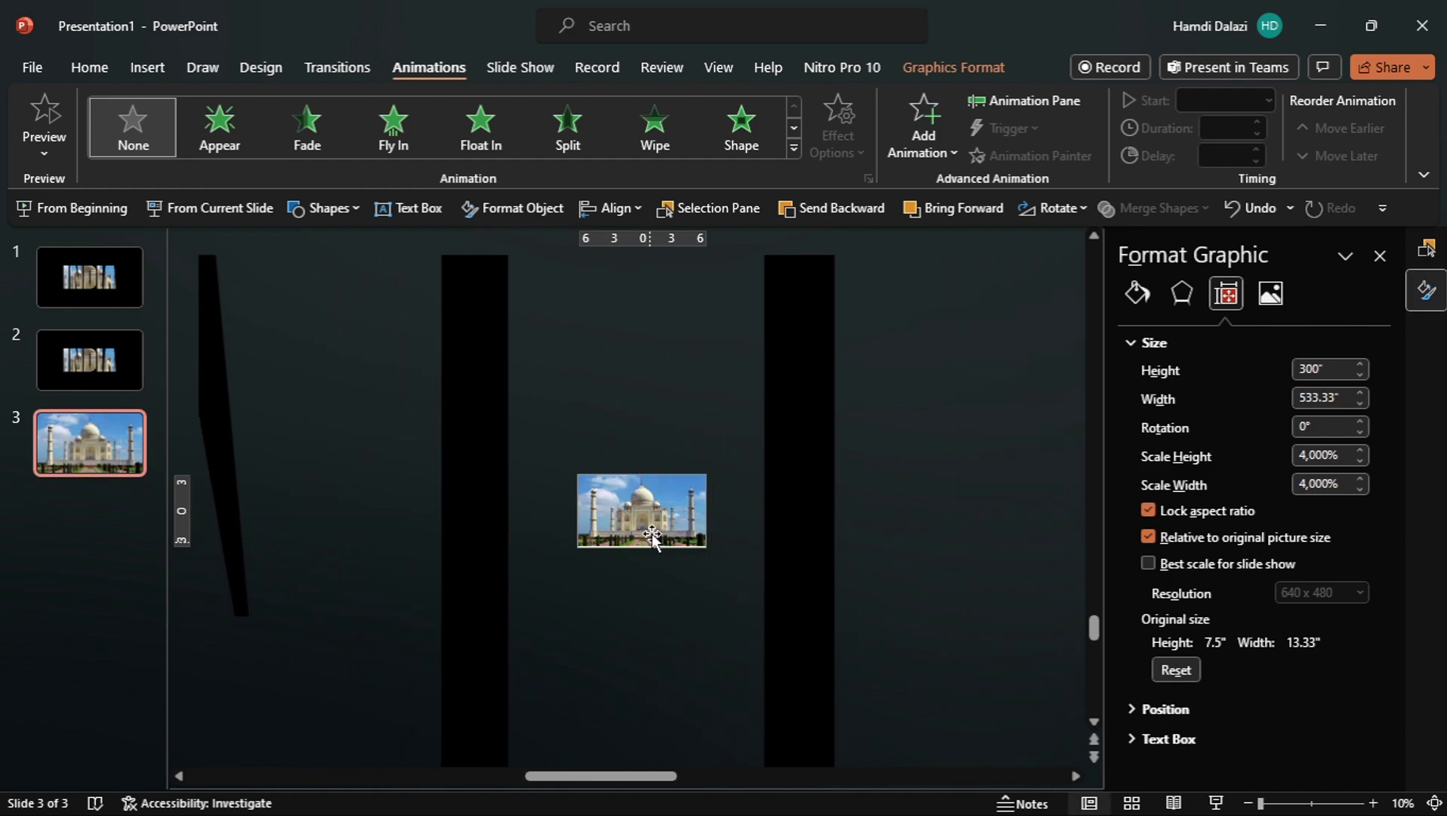
Step: Apply the Morph transition to slides 2 and 3 and preview the show
{"action": "left_click", "coordinate": [84, 358]}
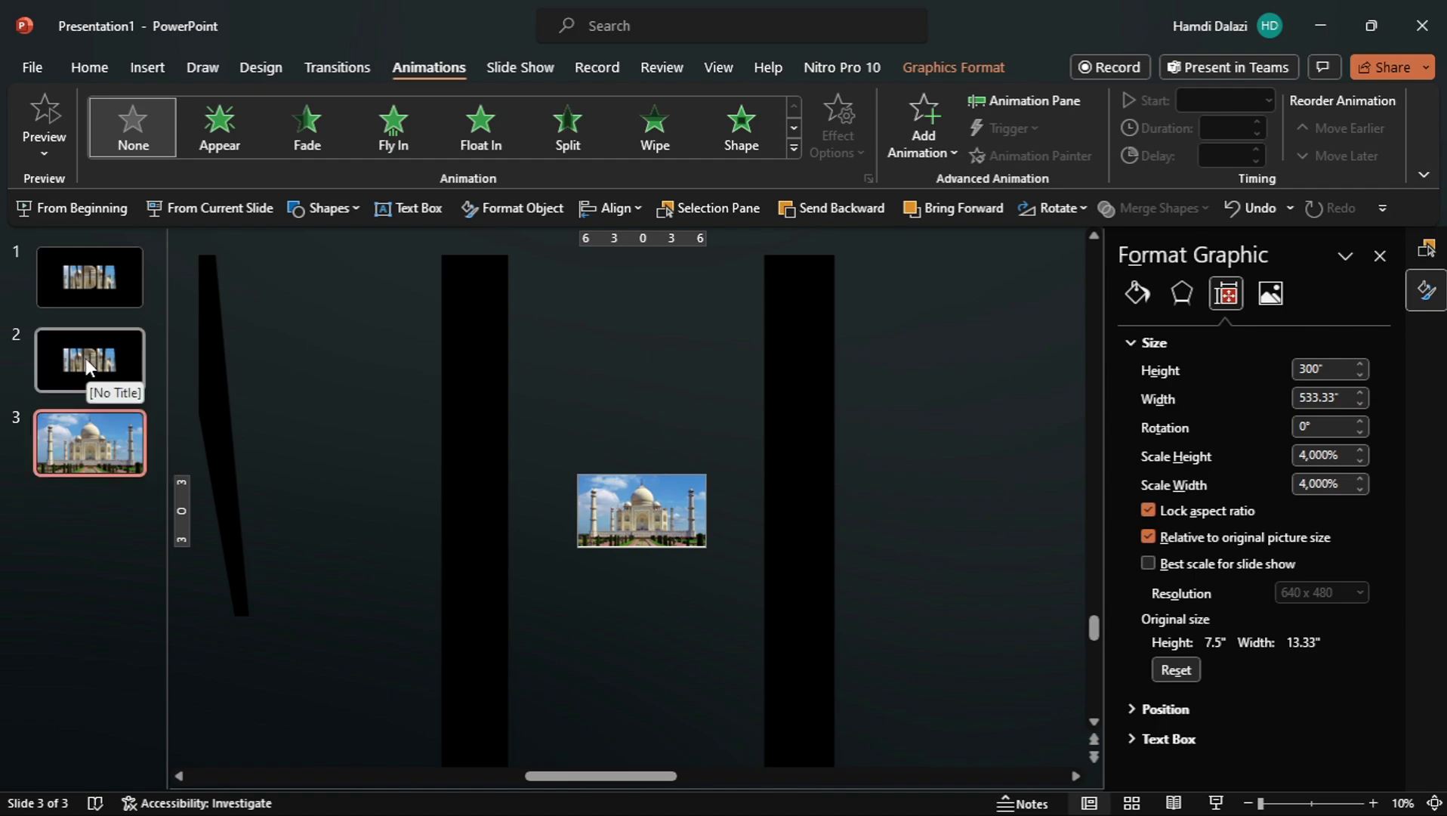
{"action": "left_click", "coordinate": [93, 450], "text": "ctrl"}
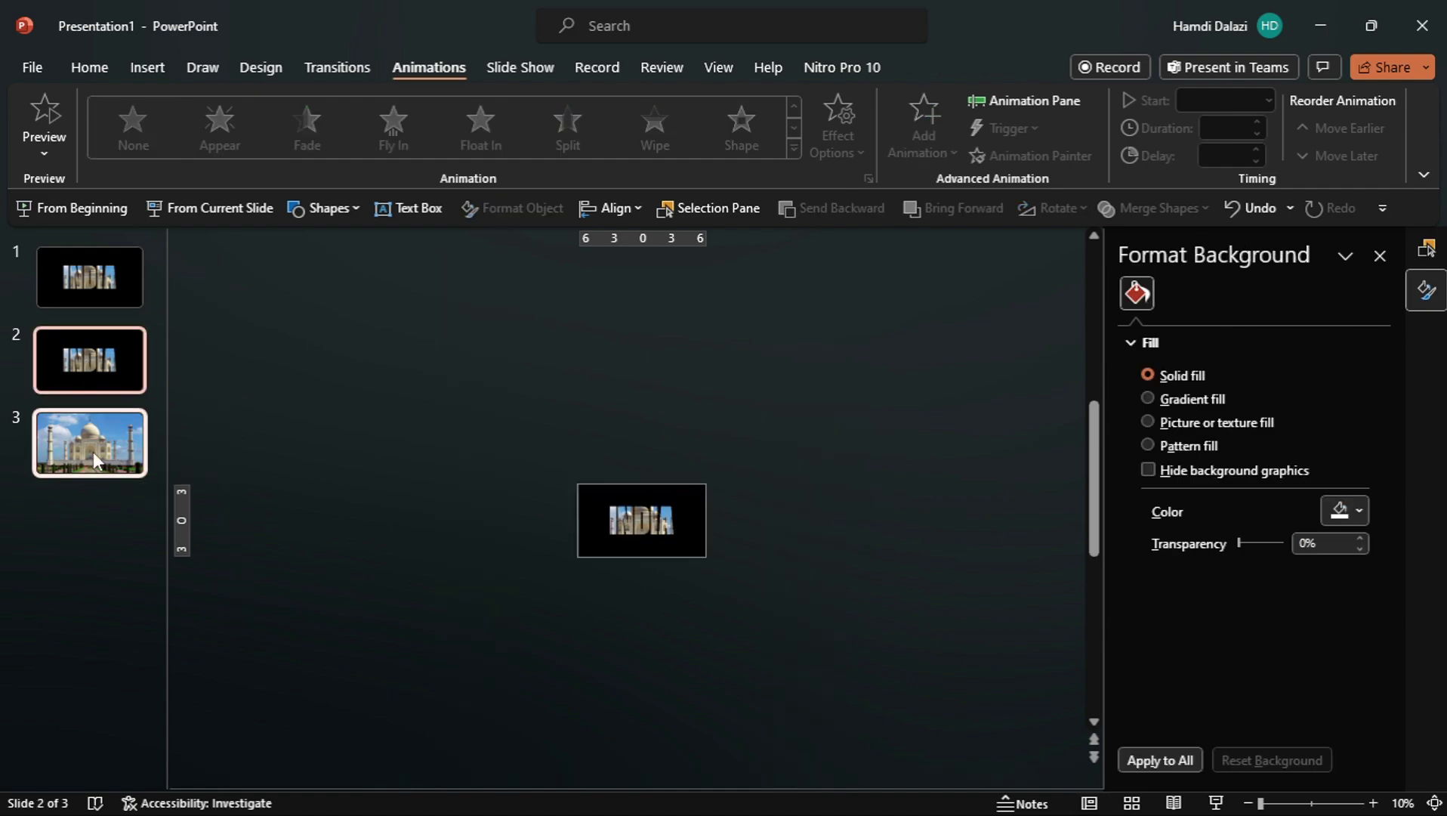
{"action": "left_click", "coordinate": [327, 70]}
{"action": "left_click", "coordinate": [225, 134]}
{"action": "left_click", "coordinate": [228, 212]}
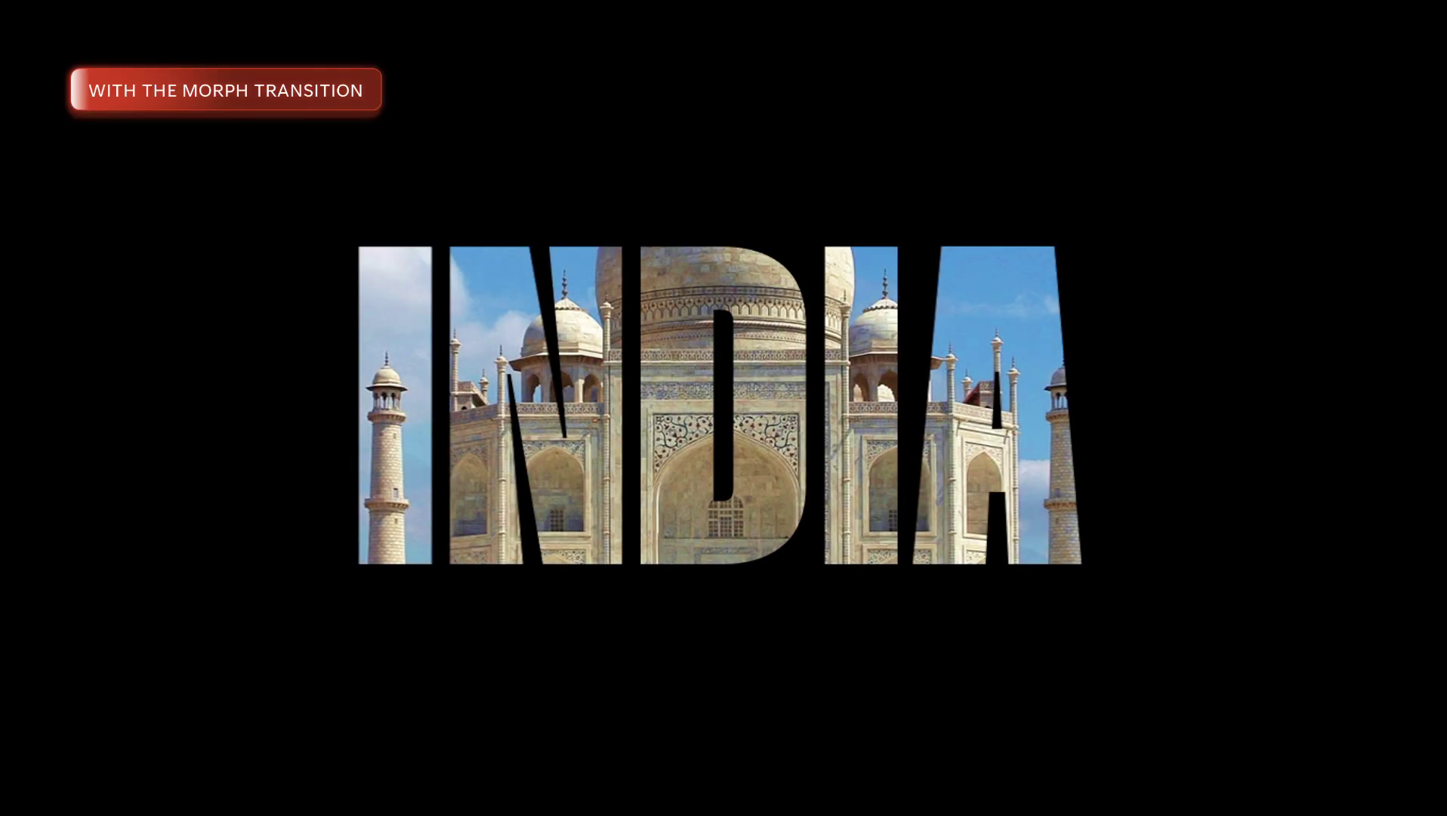